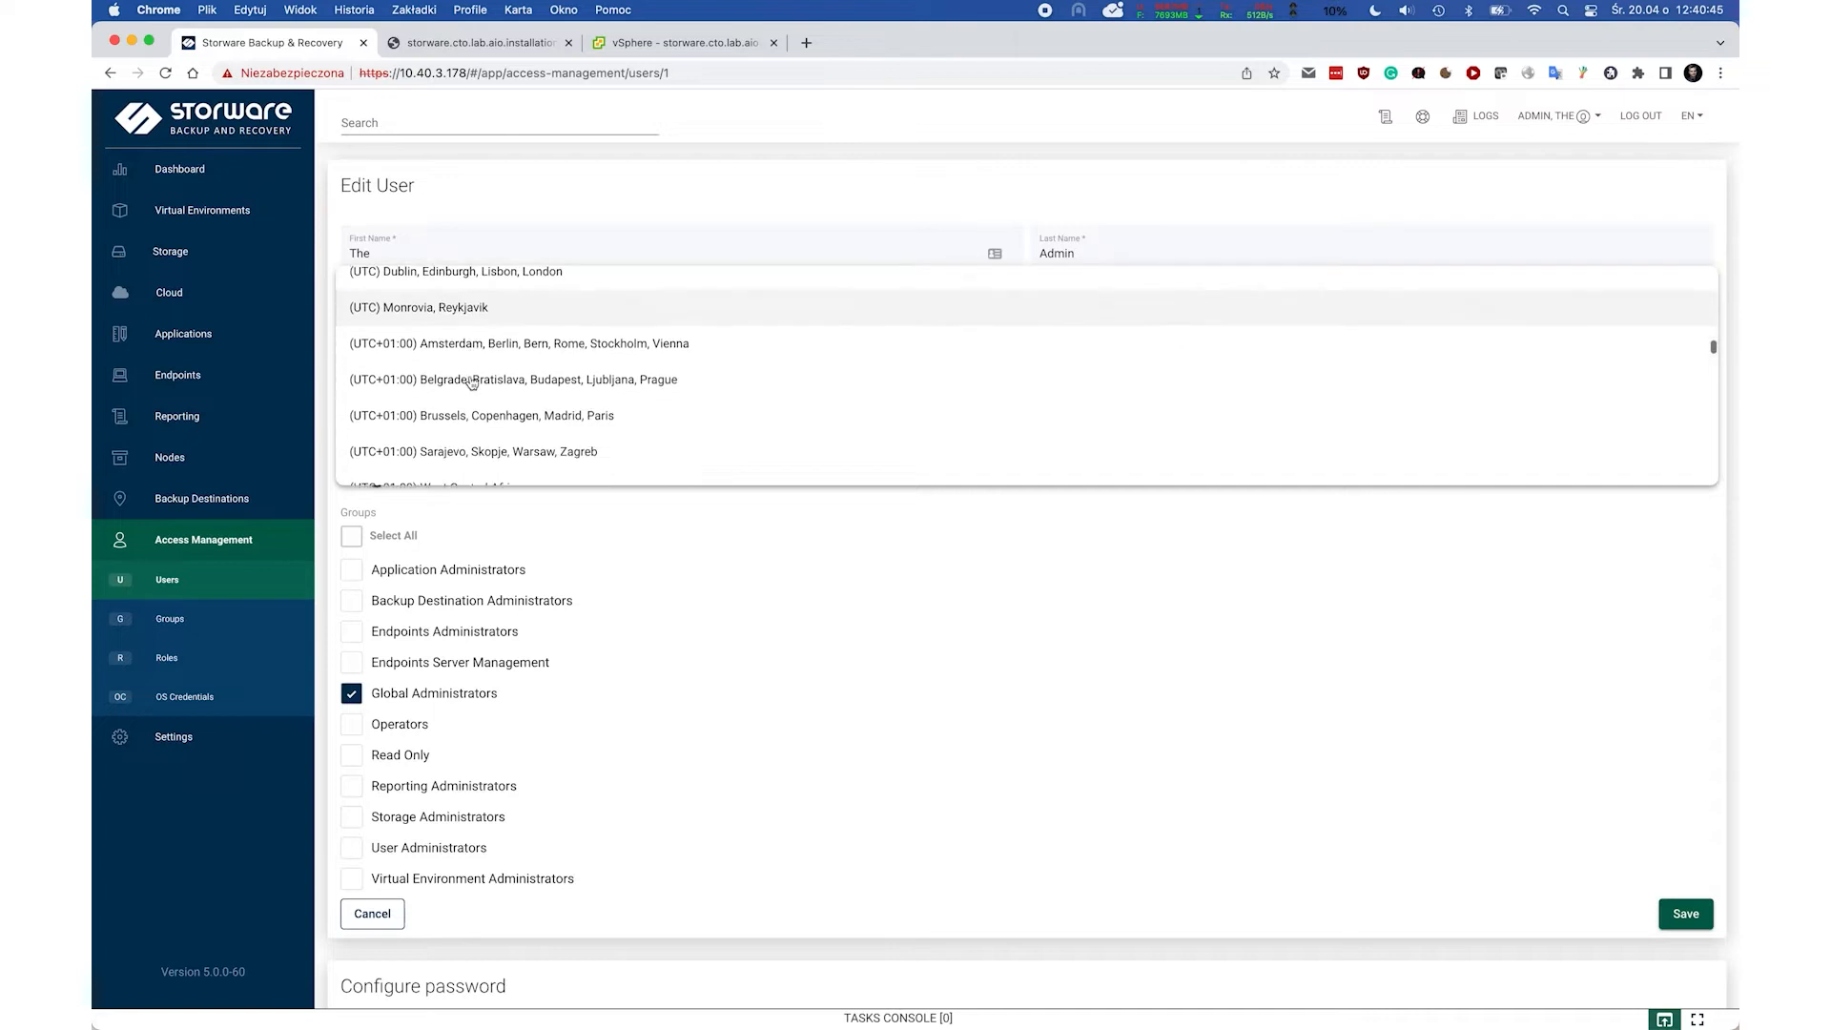
Pick (UTC+01:00) Sarajevo, Skopje, Warsaw, Zagreb as the admin's UI timezone.
left_click(484, 451)
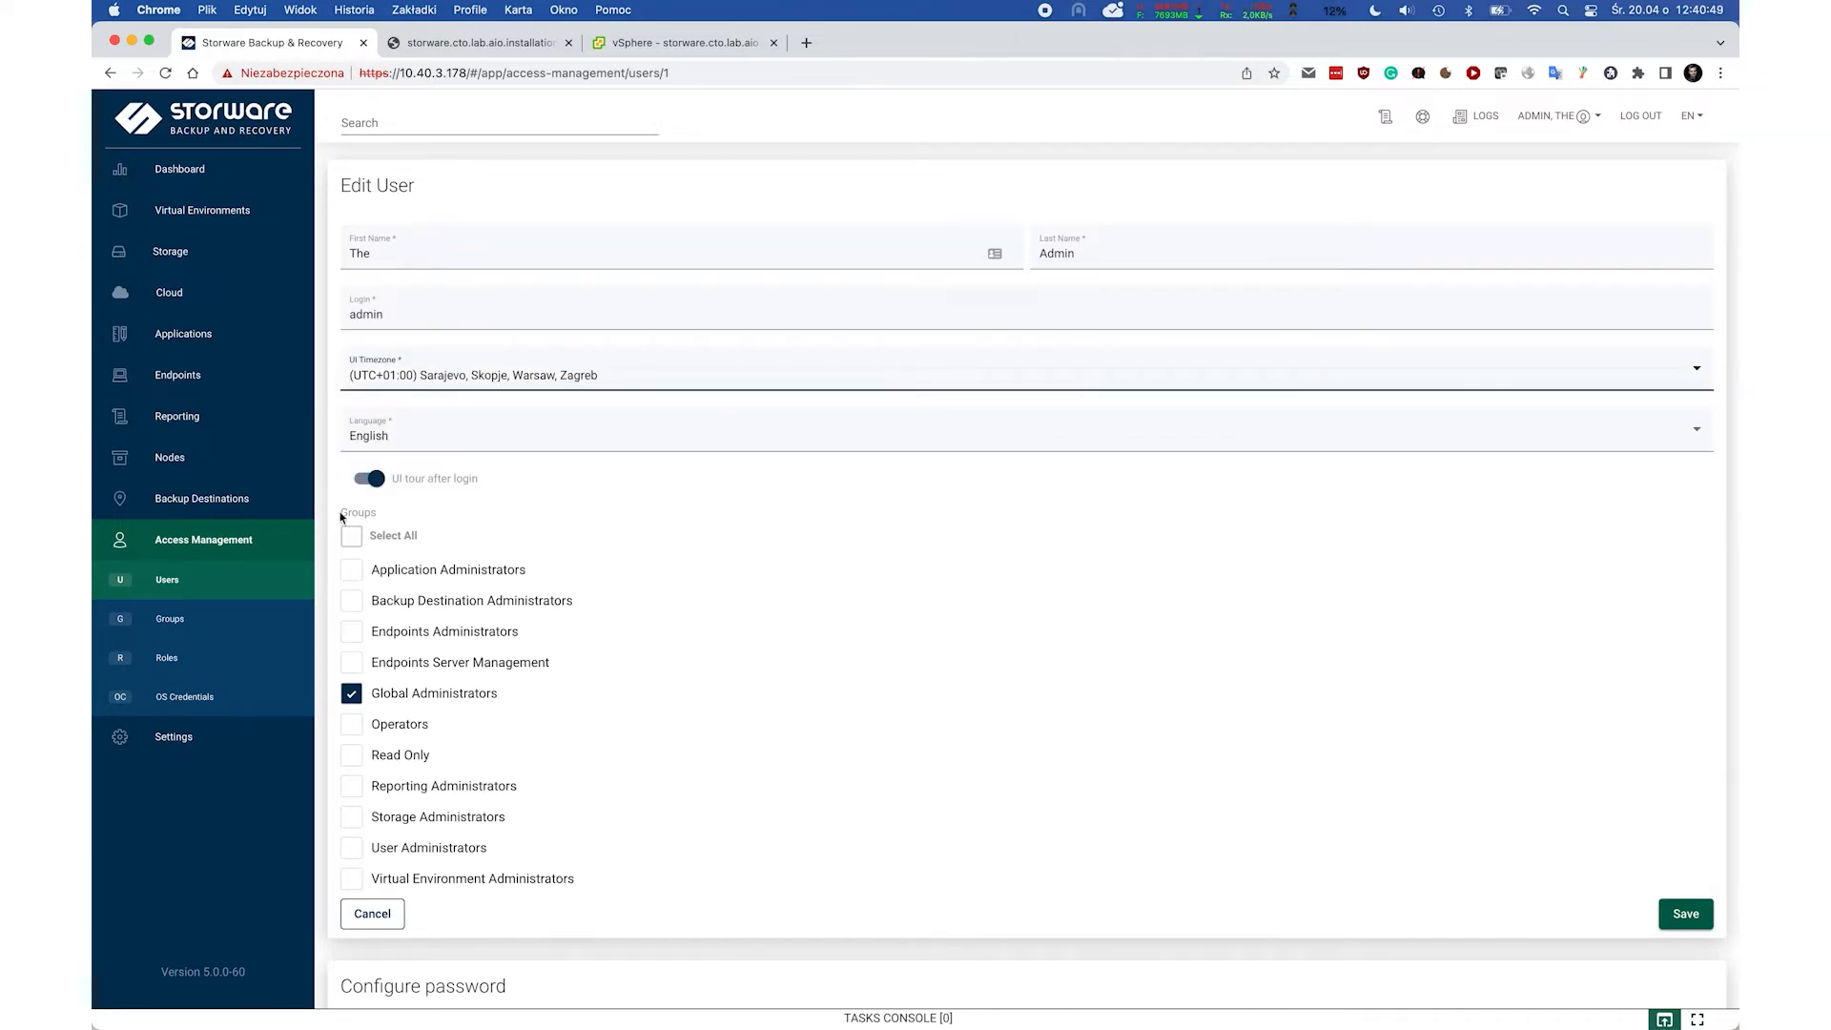
Enter and retype a new password for the admin user.
scroll(345, 611, "down", 4)
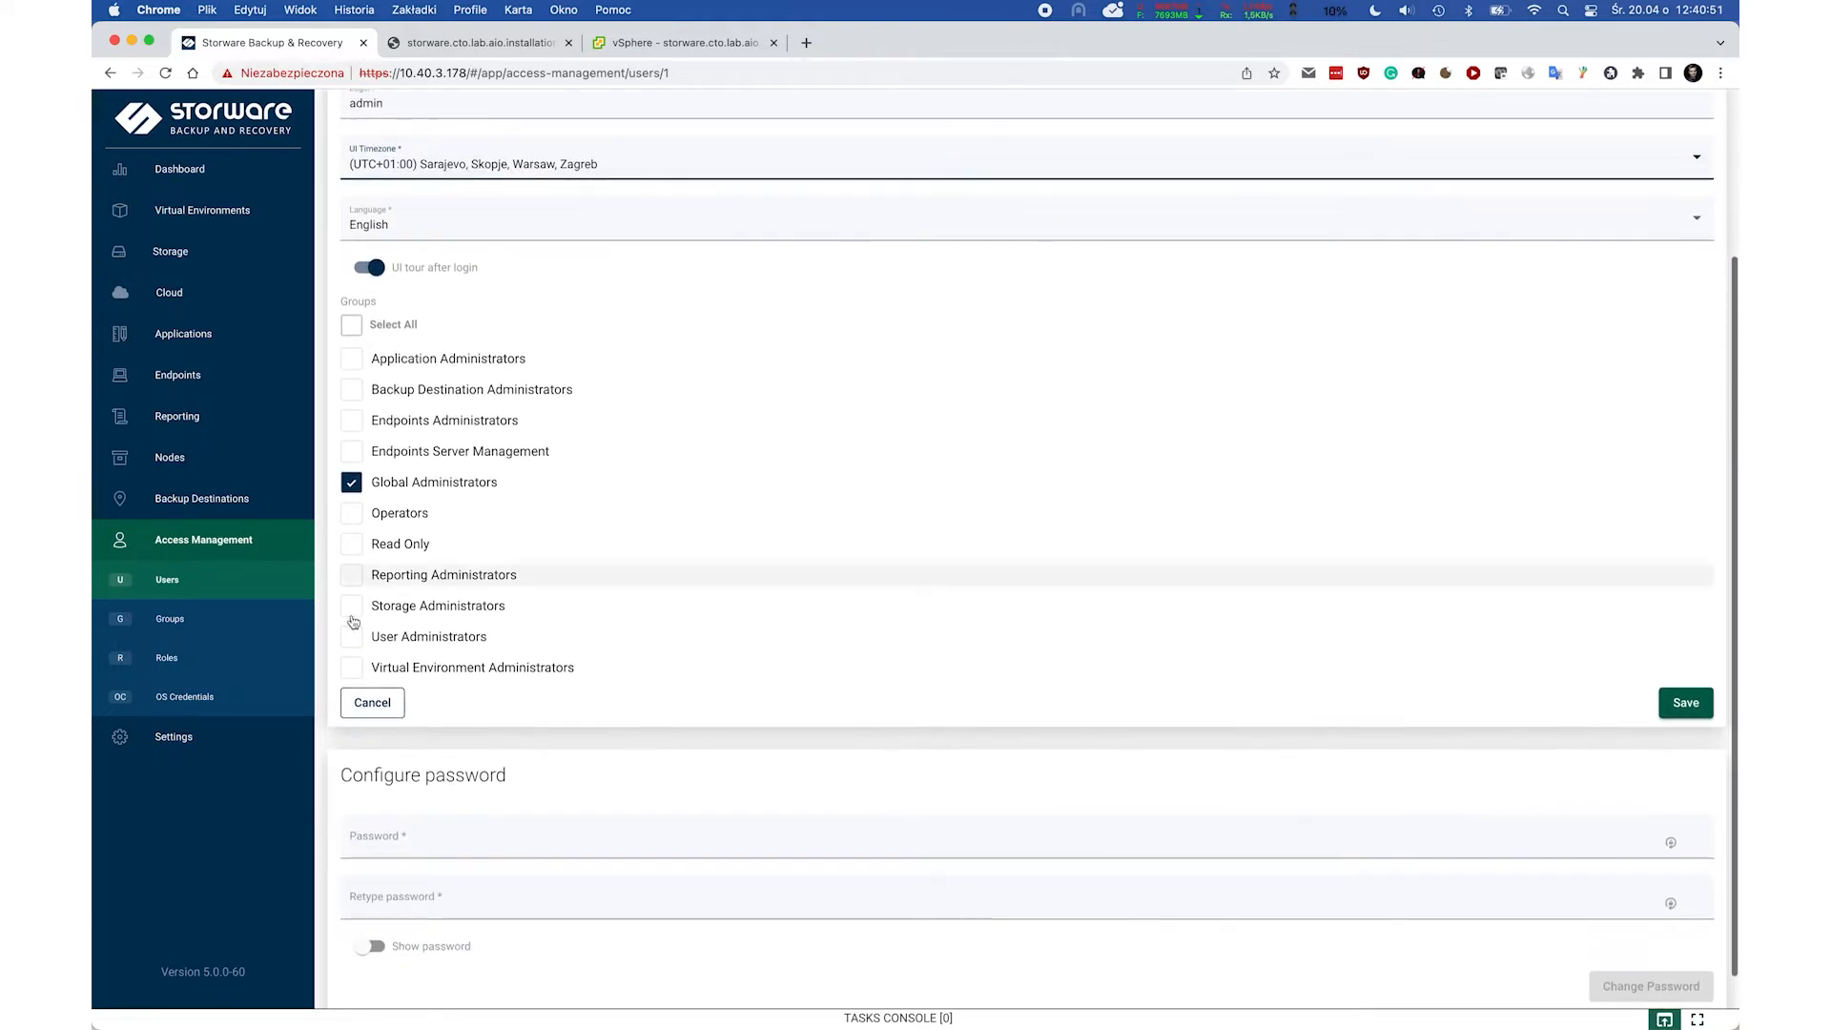
left_click(415, 841)
type("••••")
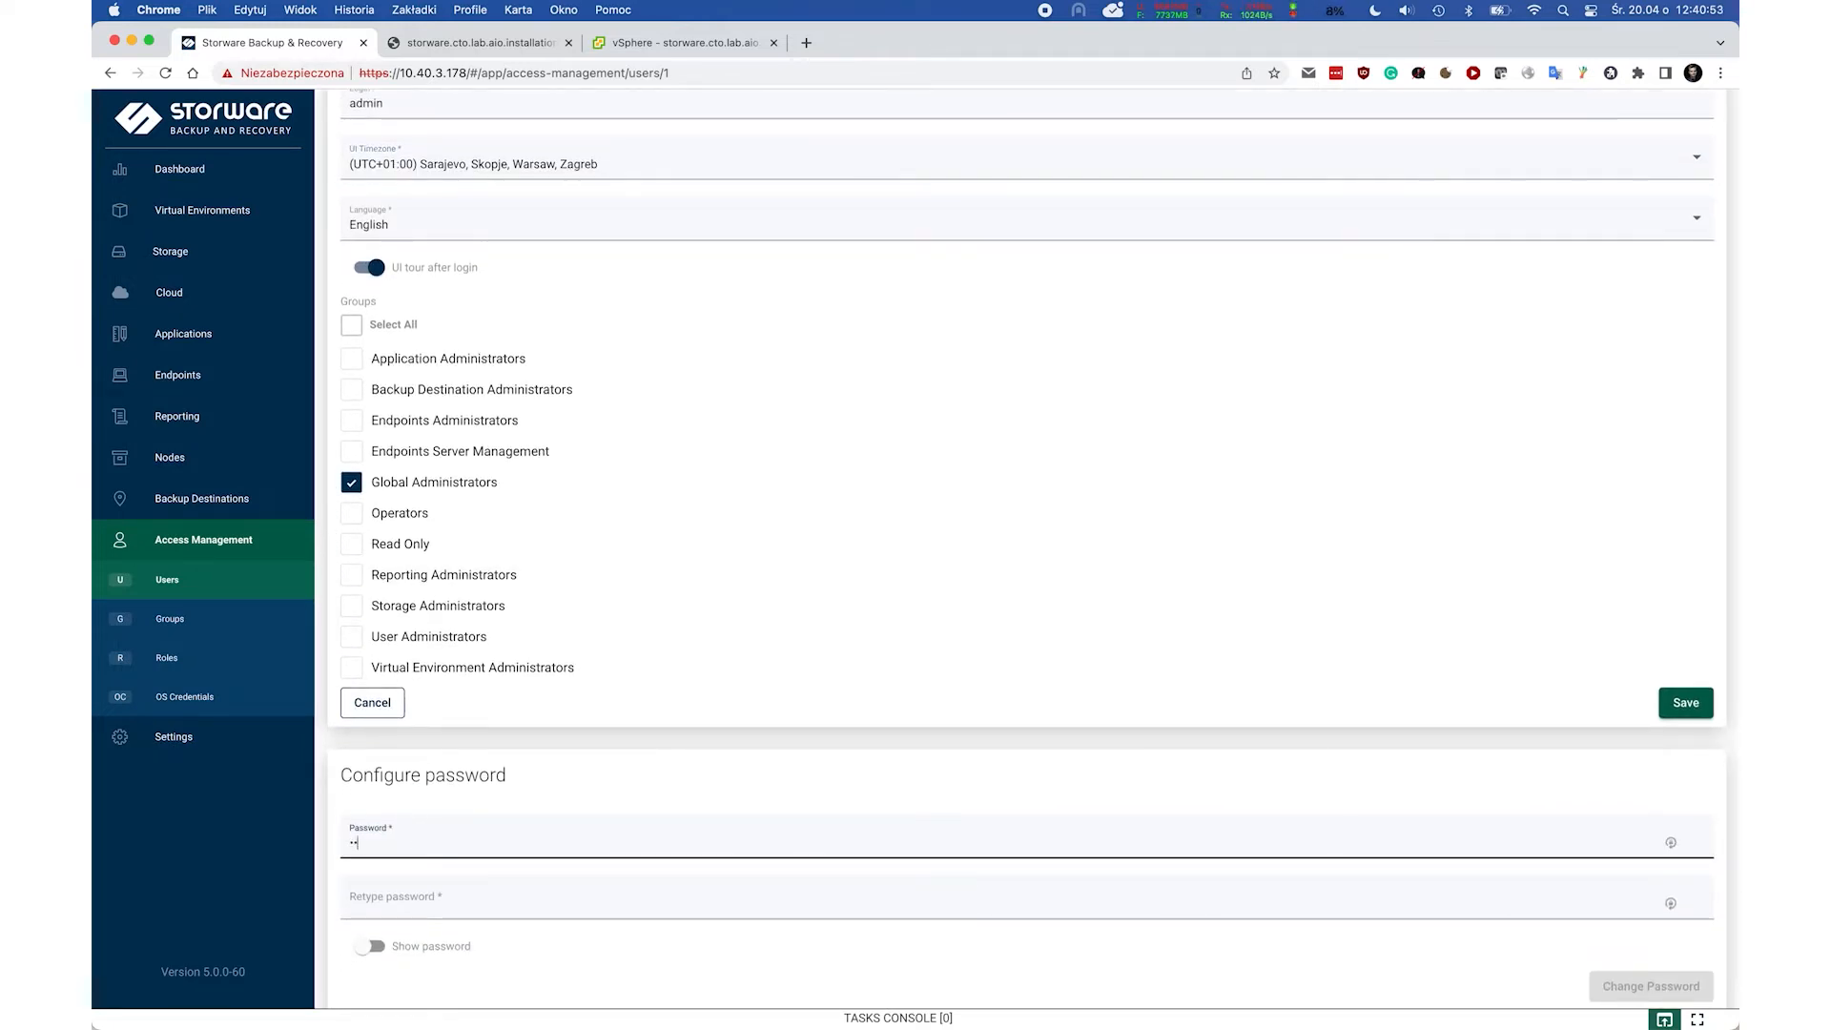
type("••••")
key("Tab")
type("••••••••")
Apply the password change, save the admin user, and return to the Dashboard.
left_click(1601, 988)
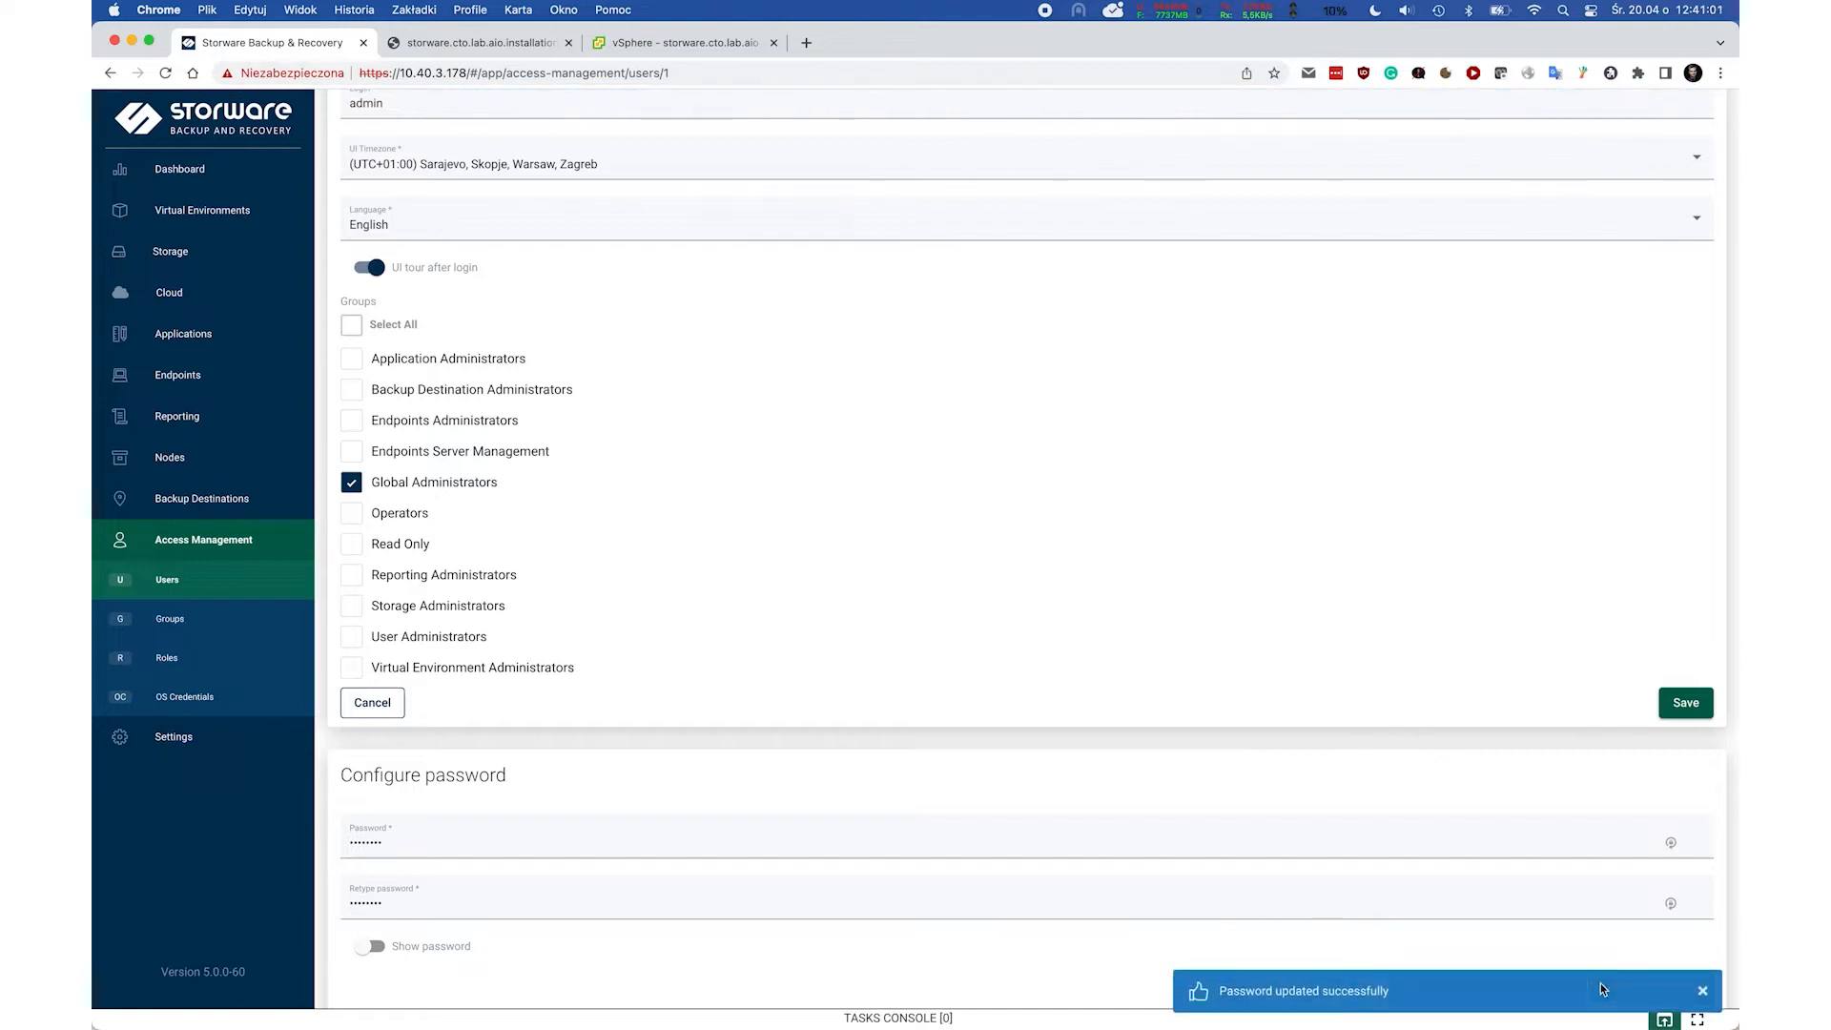
left_click(1683, 703)
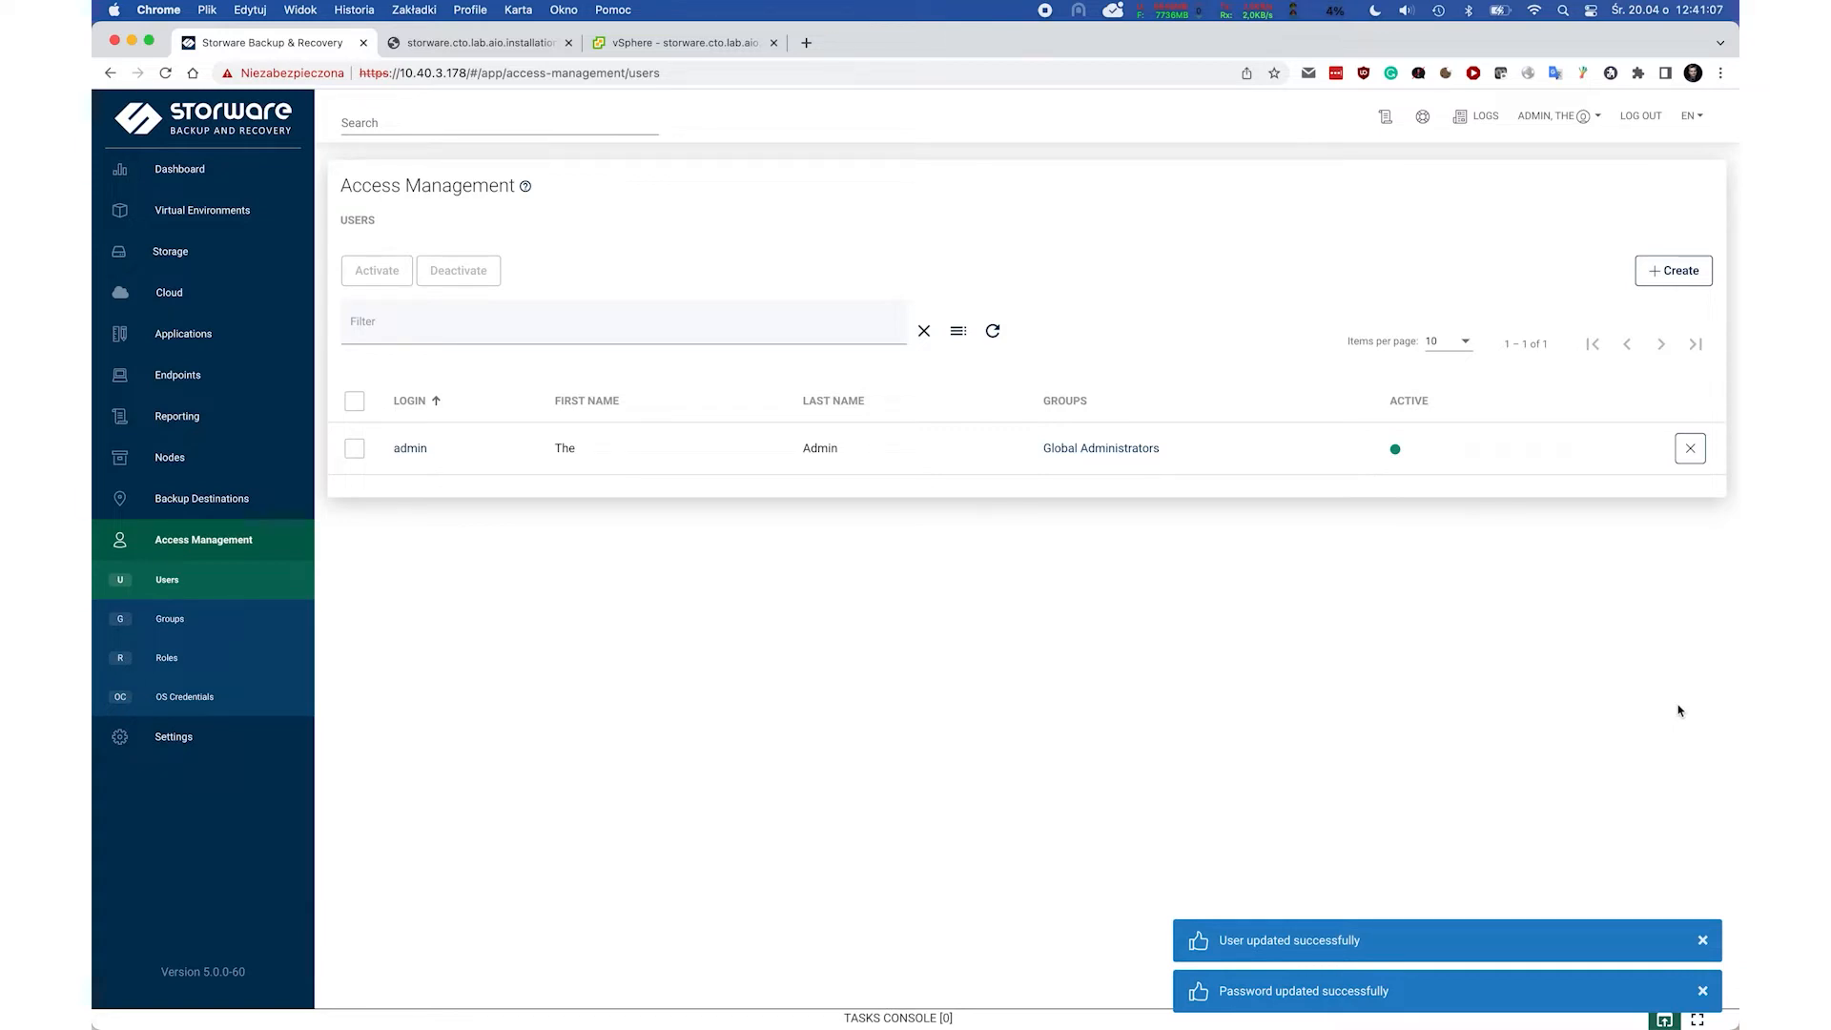
left_click(218, 183)
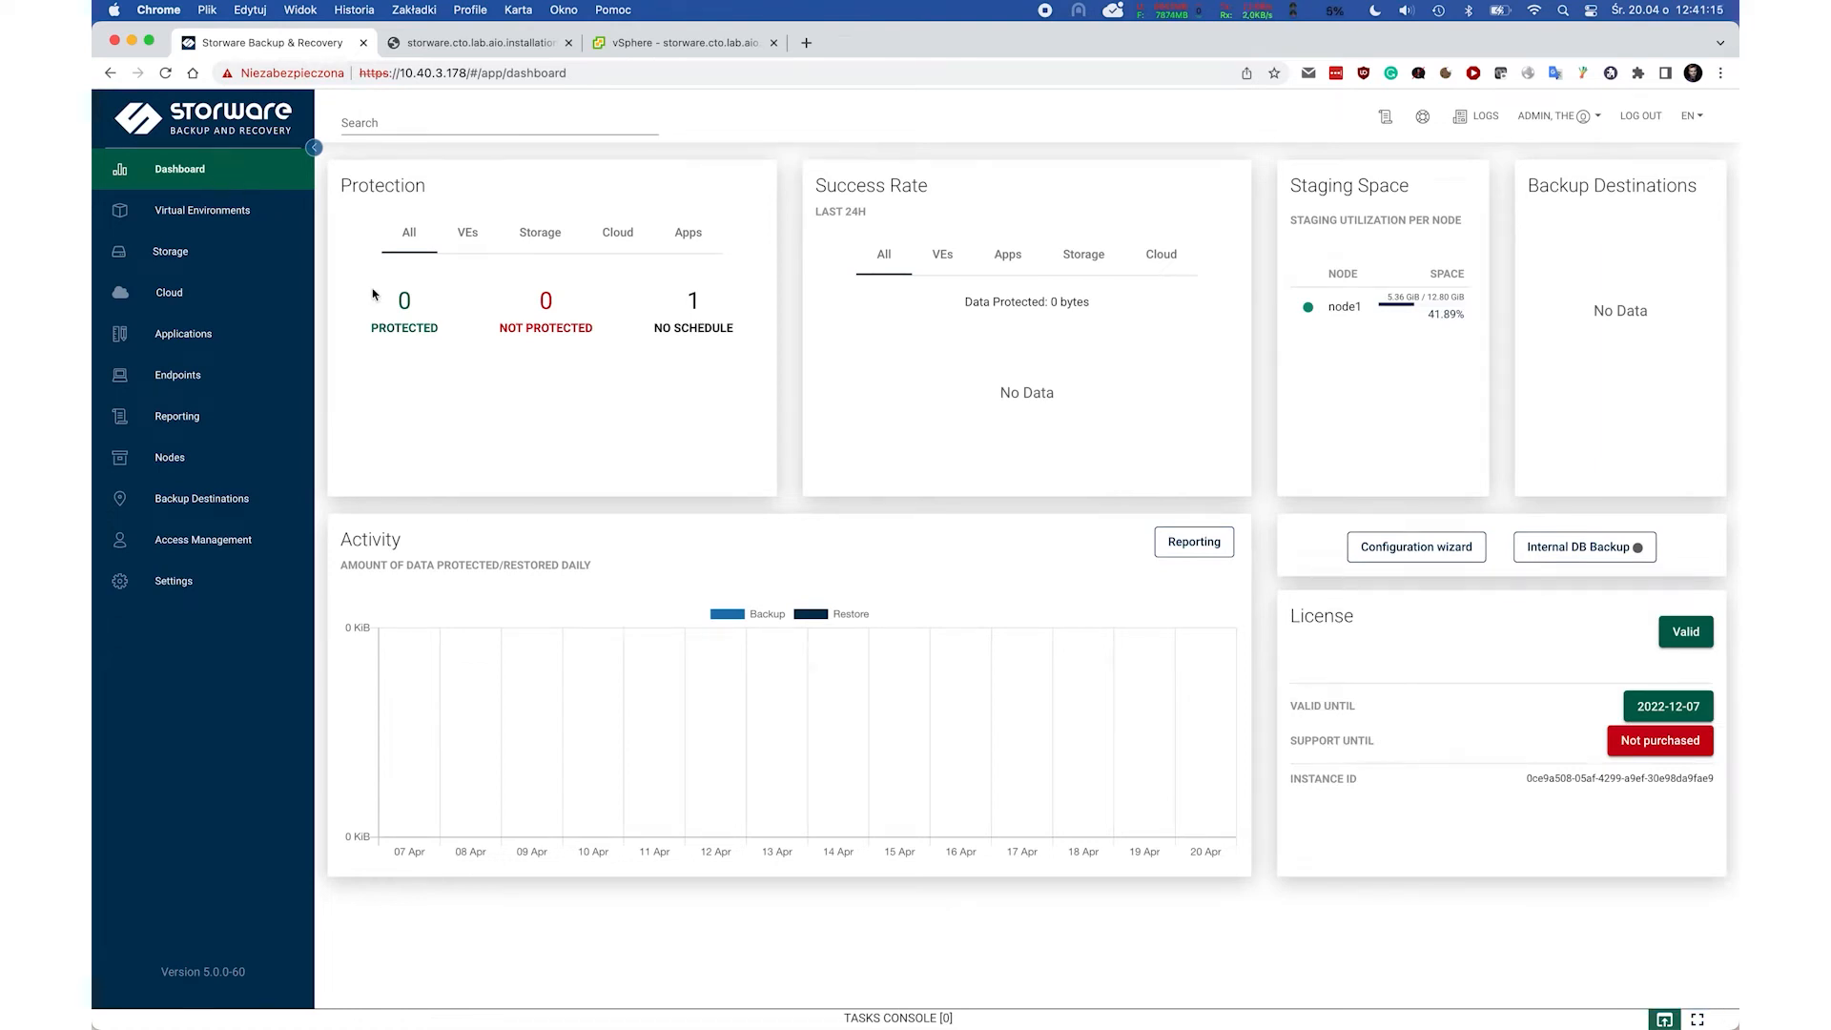
Launch the configuration wizard and choose VMware vCenter Server as the backup source.
left_click(1388, 550)
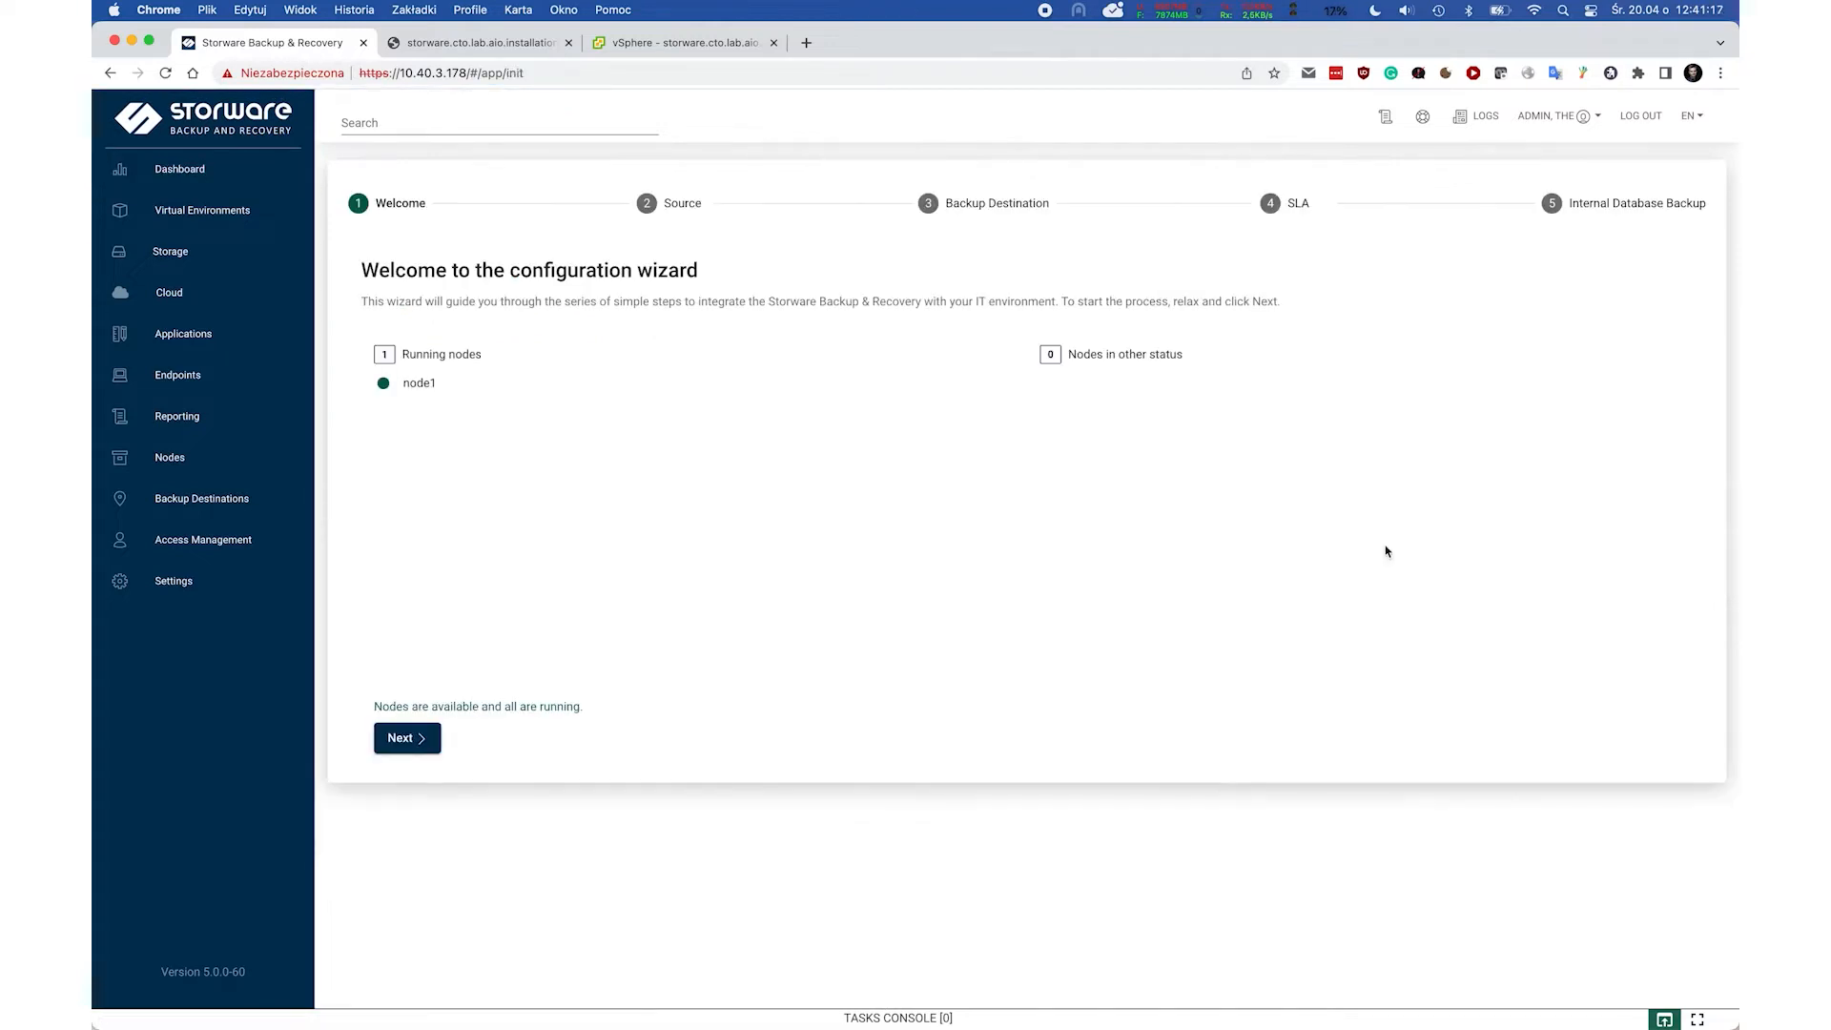
mouse_move(397, 386)
left_click(402, 742)
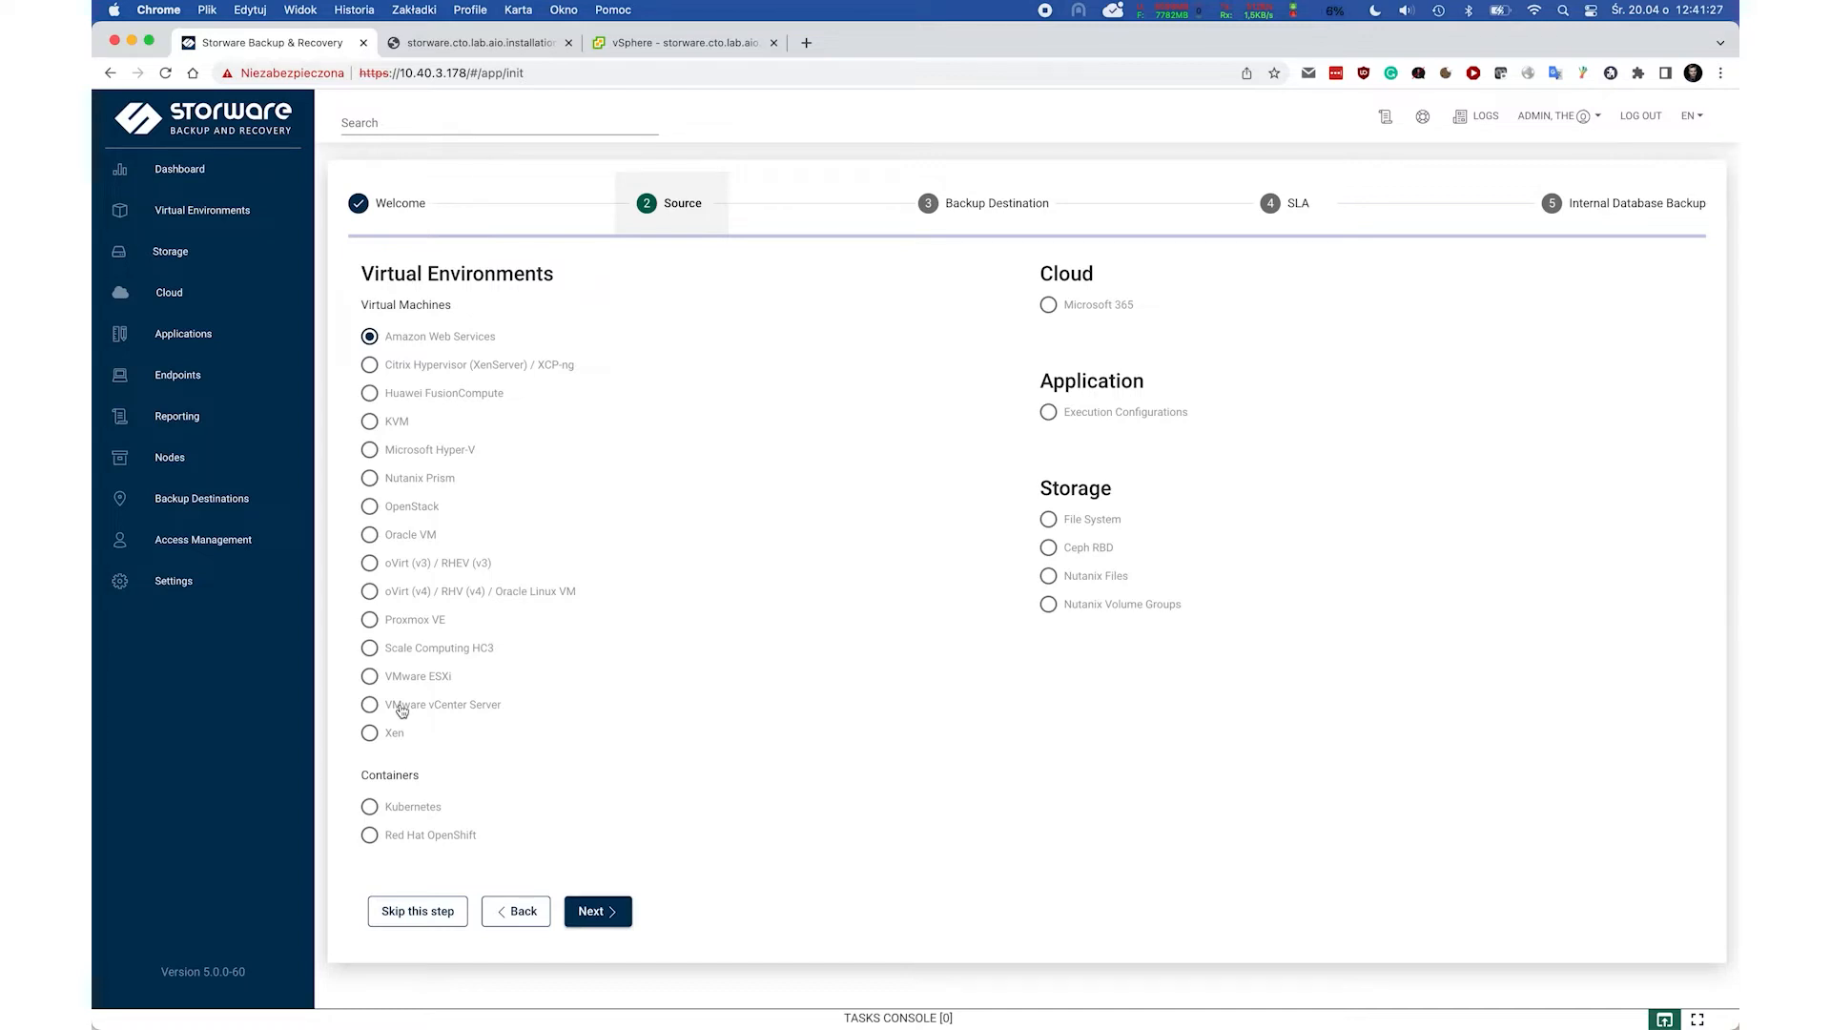
left_click(402, 711)
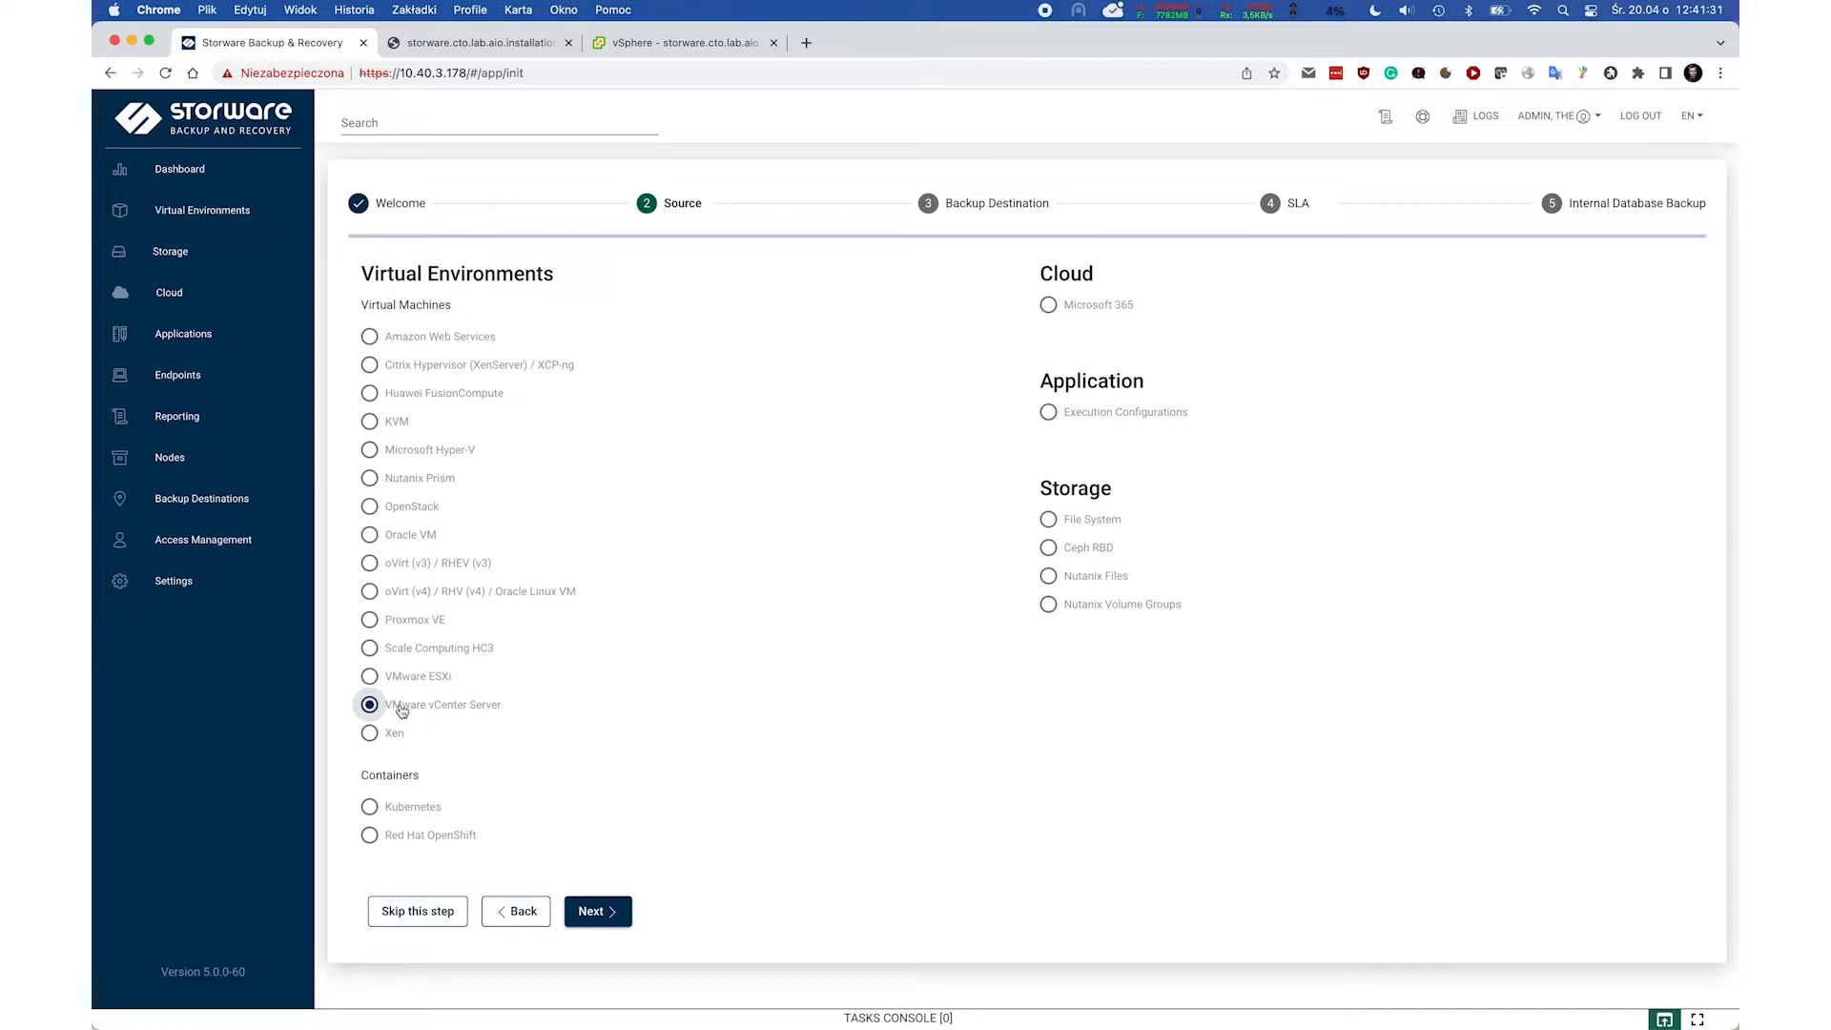
left_click(614, 916)
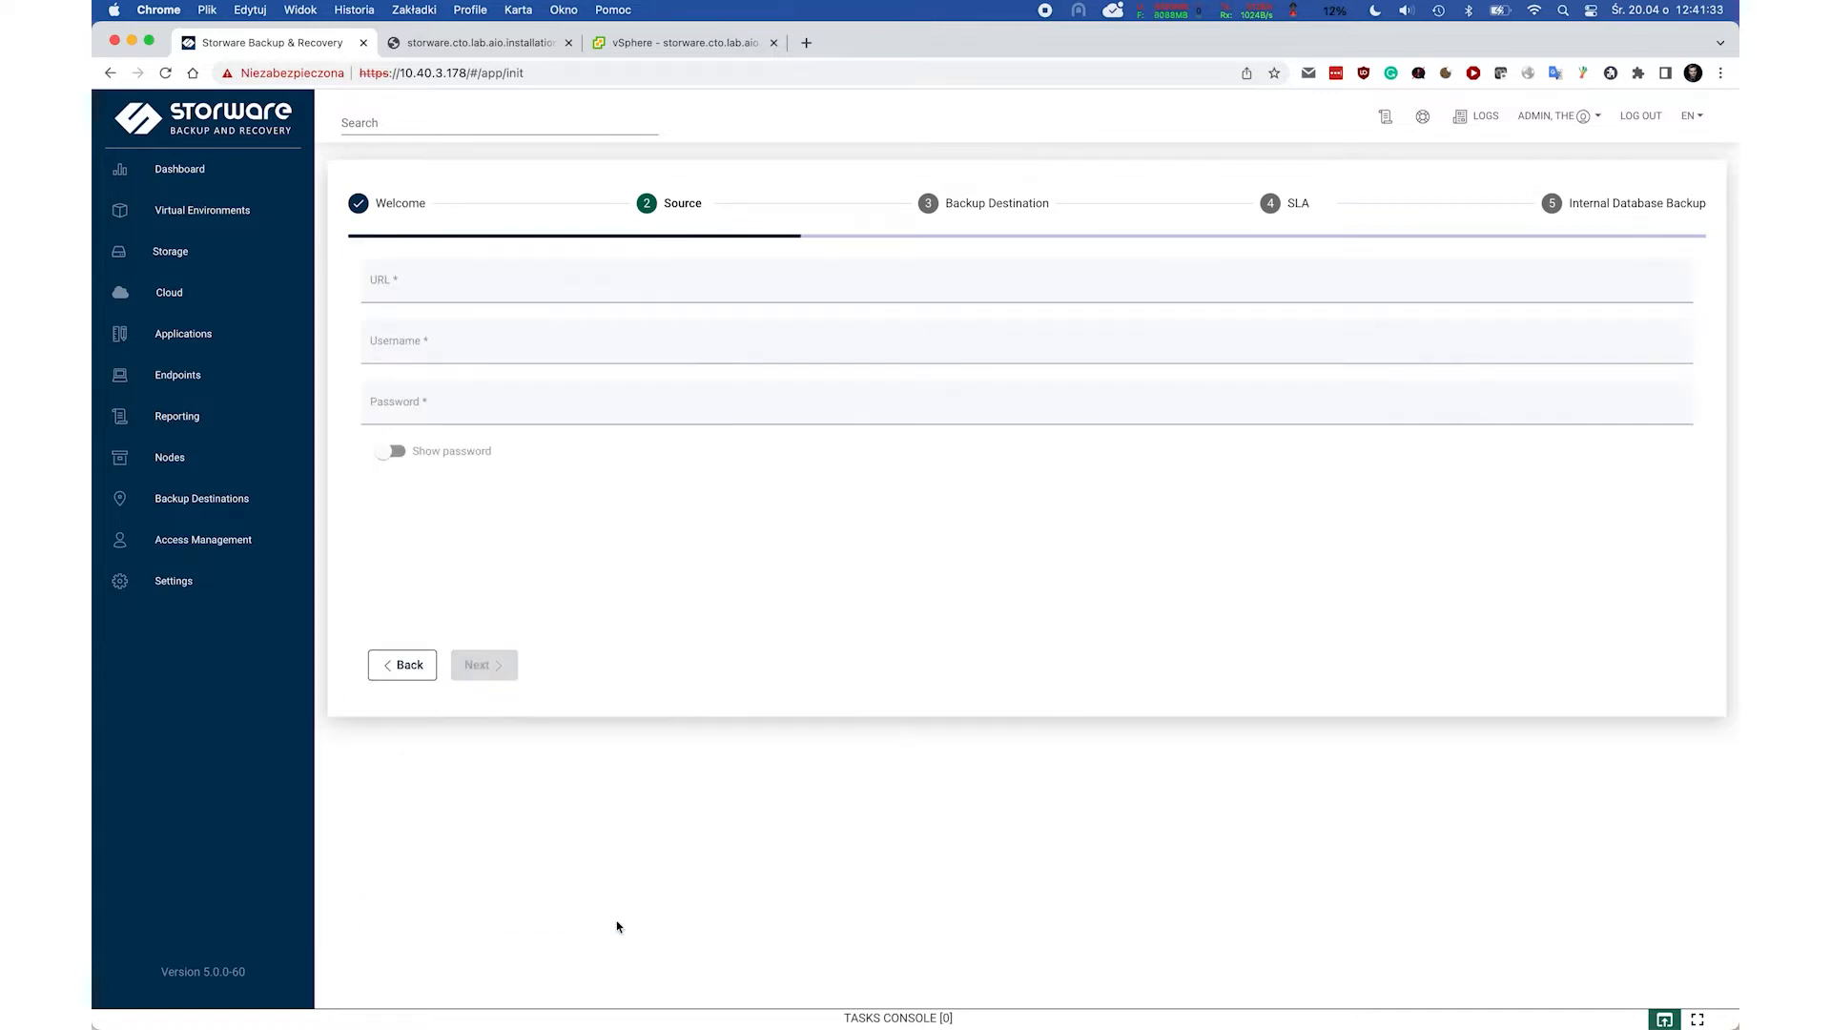
left_click(575, 282)
type("https://vcenter")
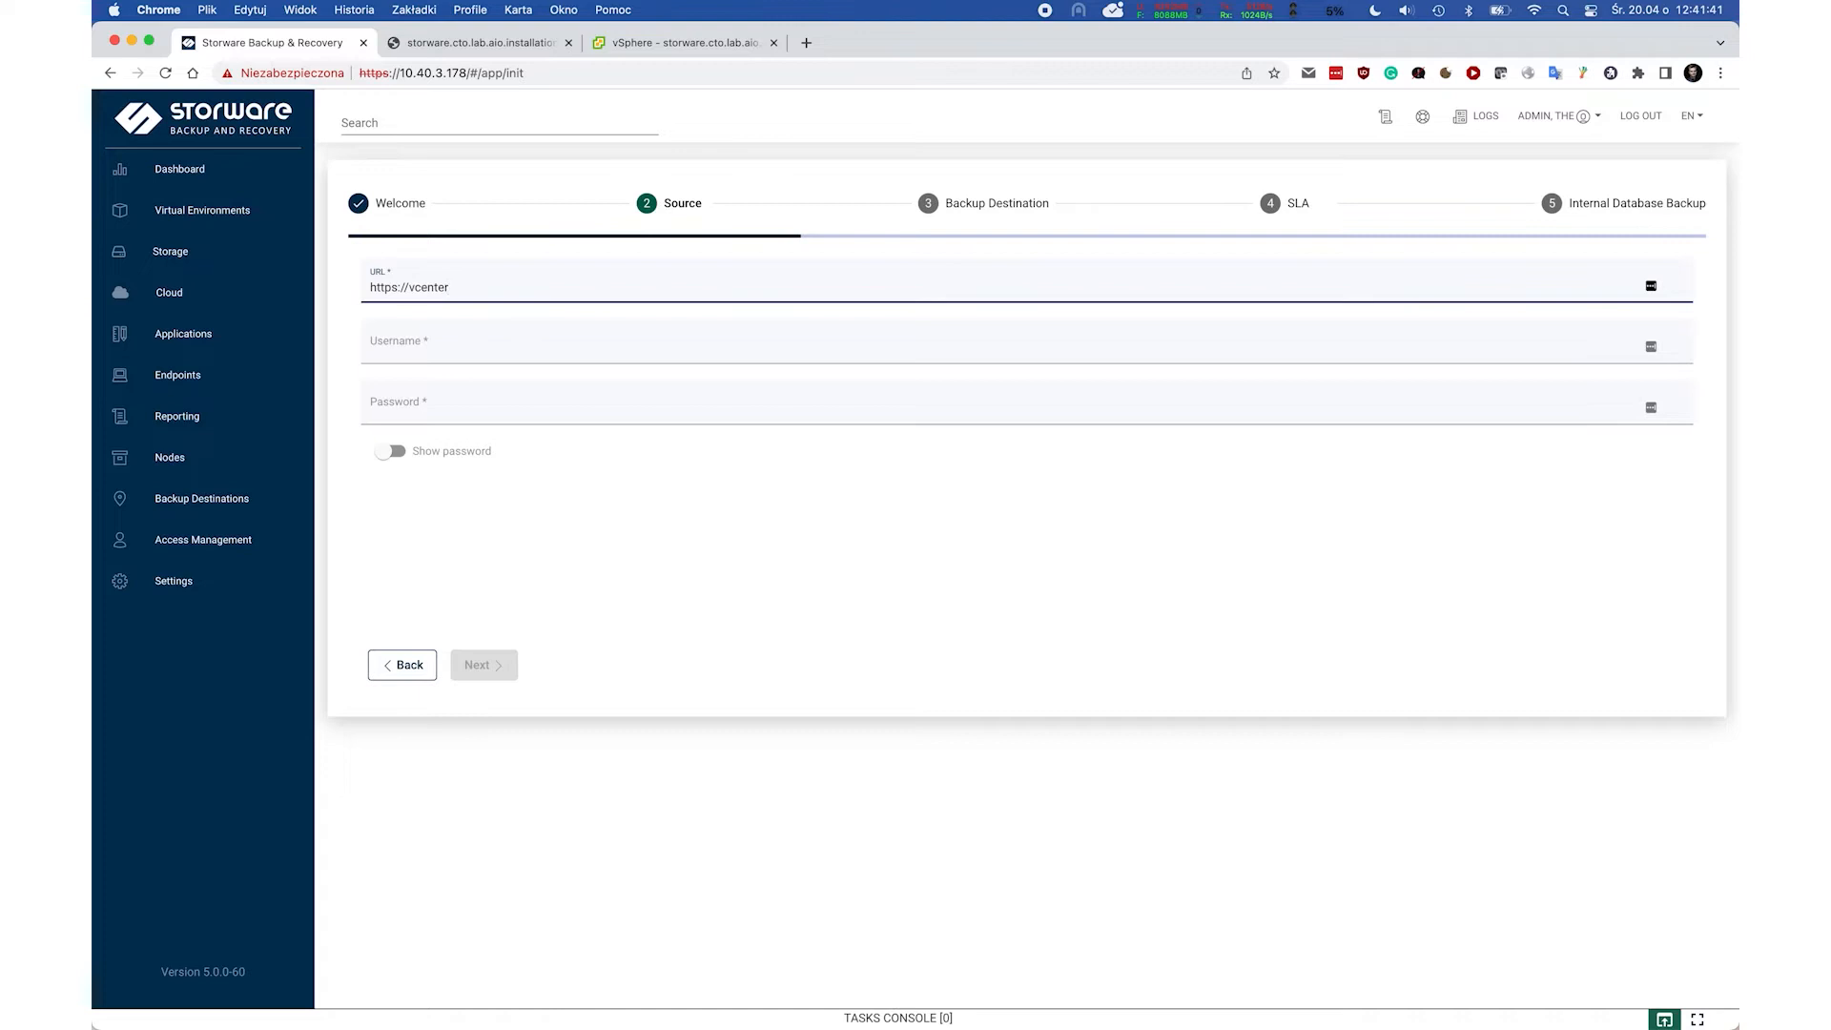
type(".storware.local")
key("Tab")
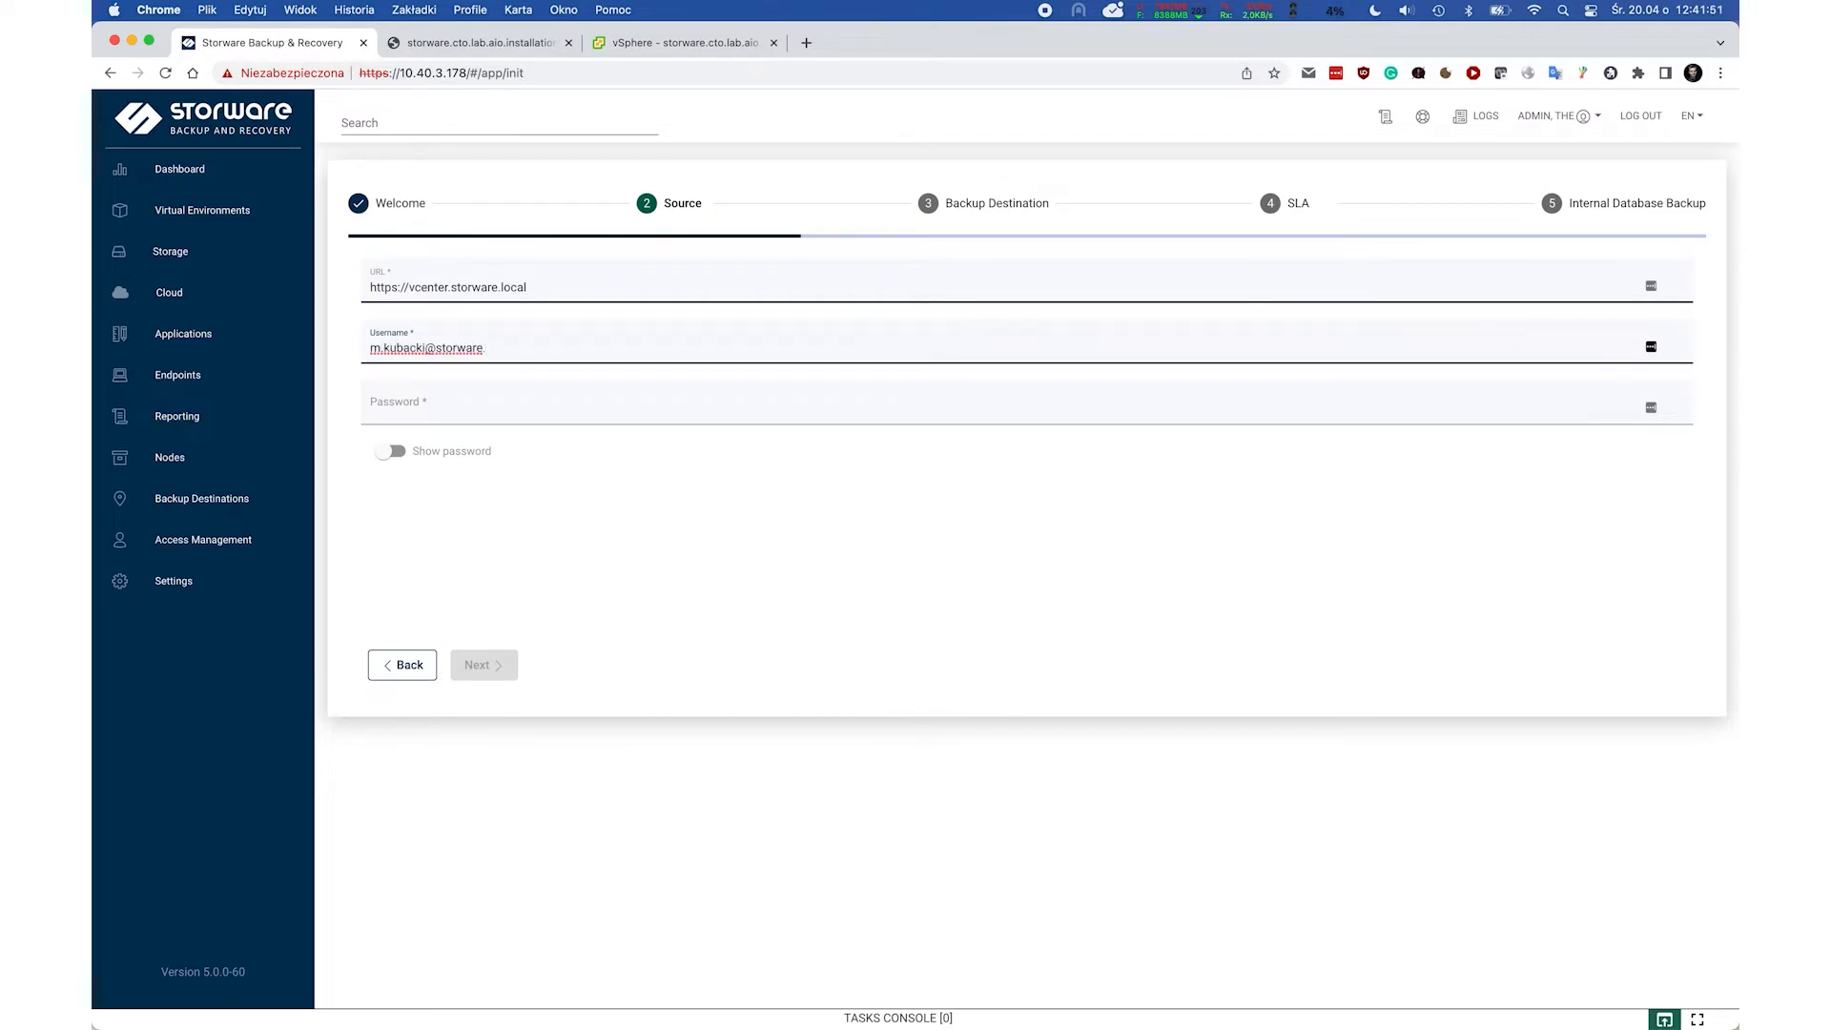
key("Tab")
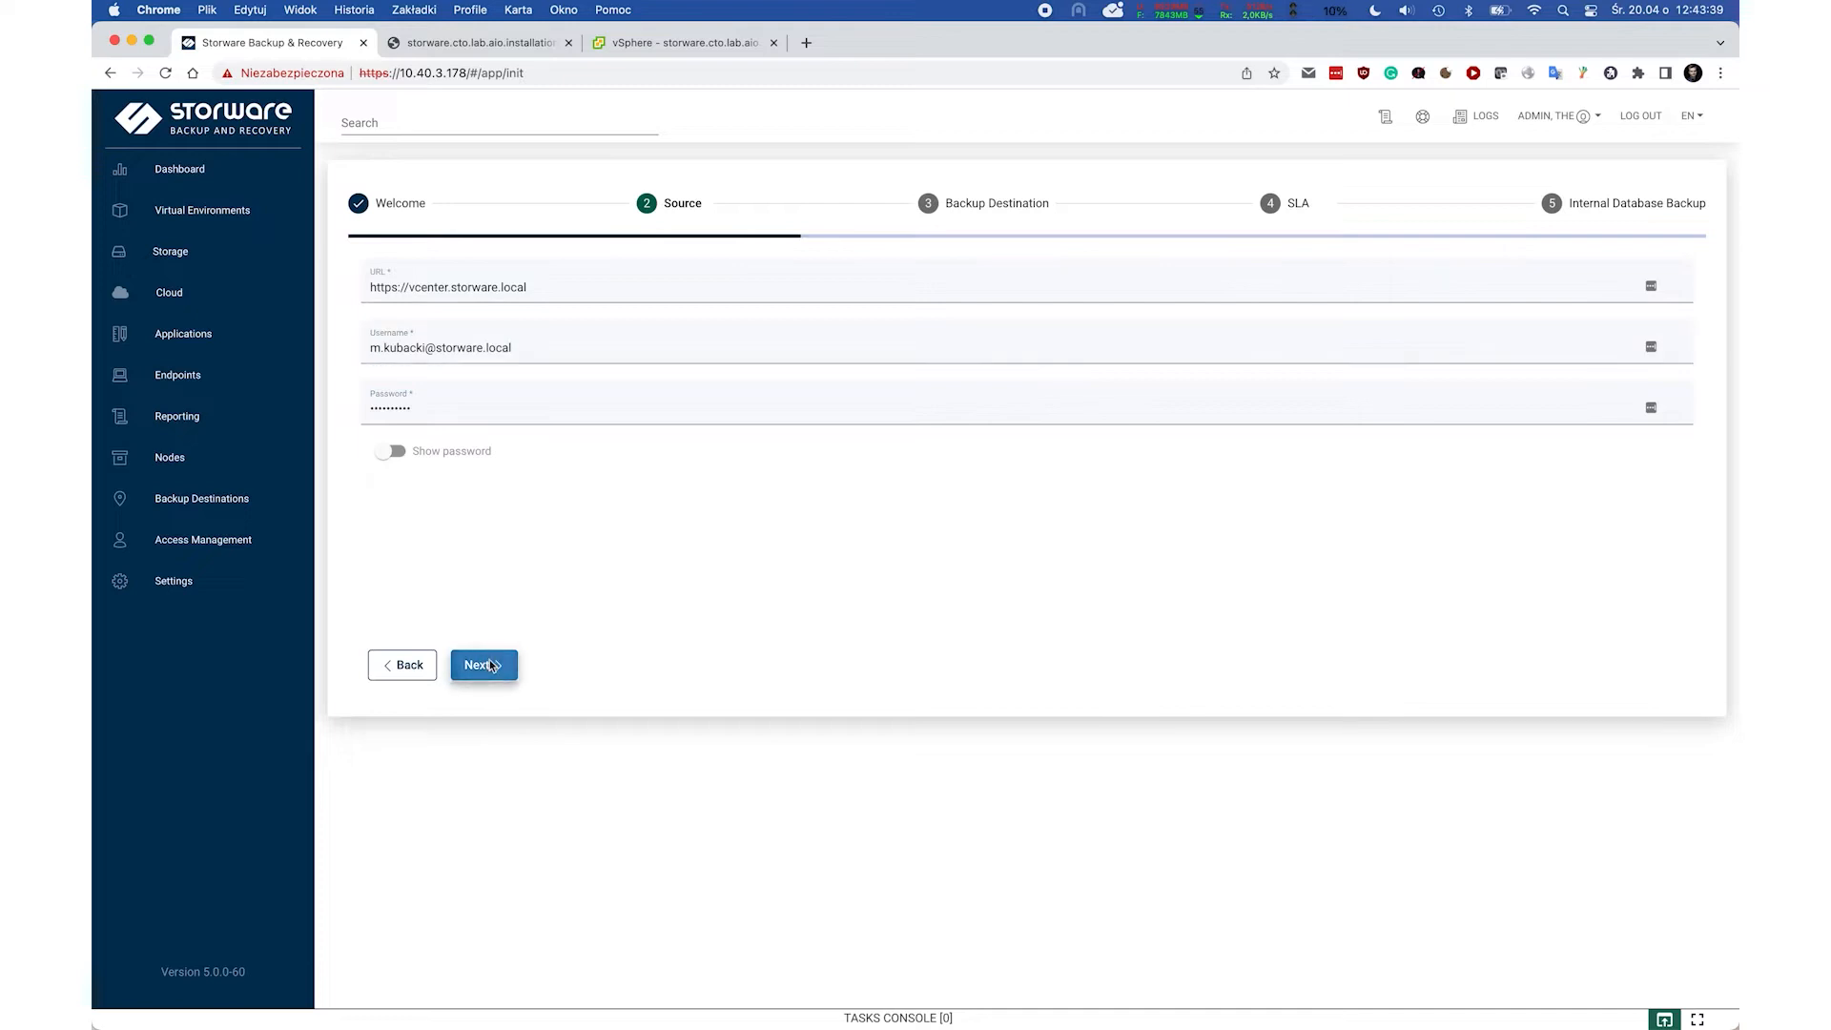
Create the hypervisor manager, confirm inventory synchronization, and advance to Backup Destination.
left_click(484, 665)
left_click(1665, 658)
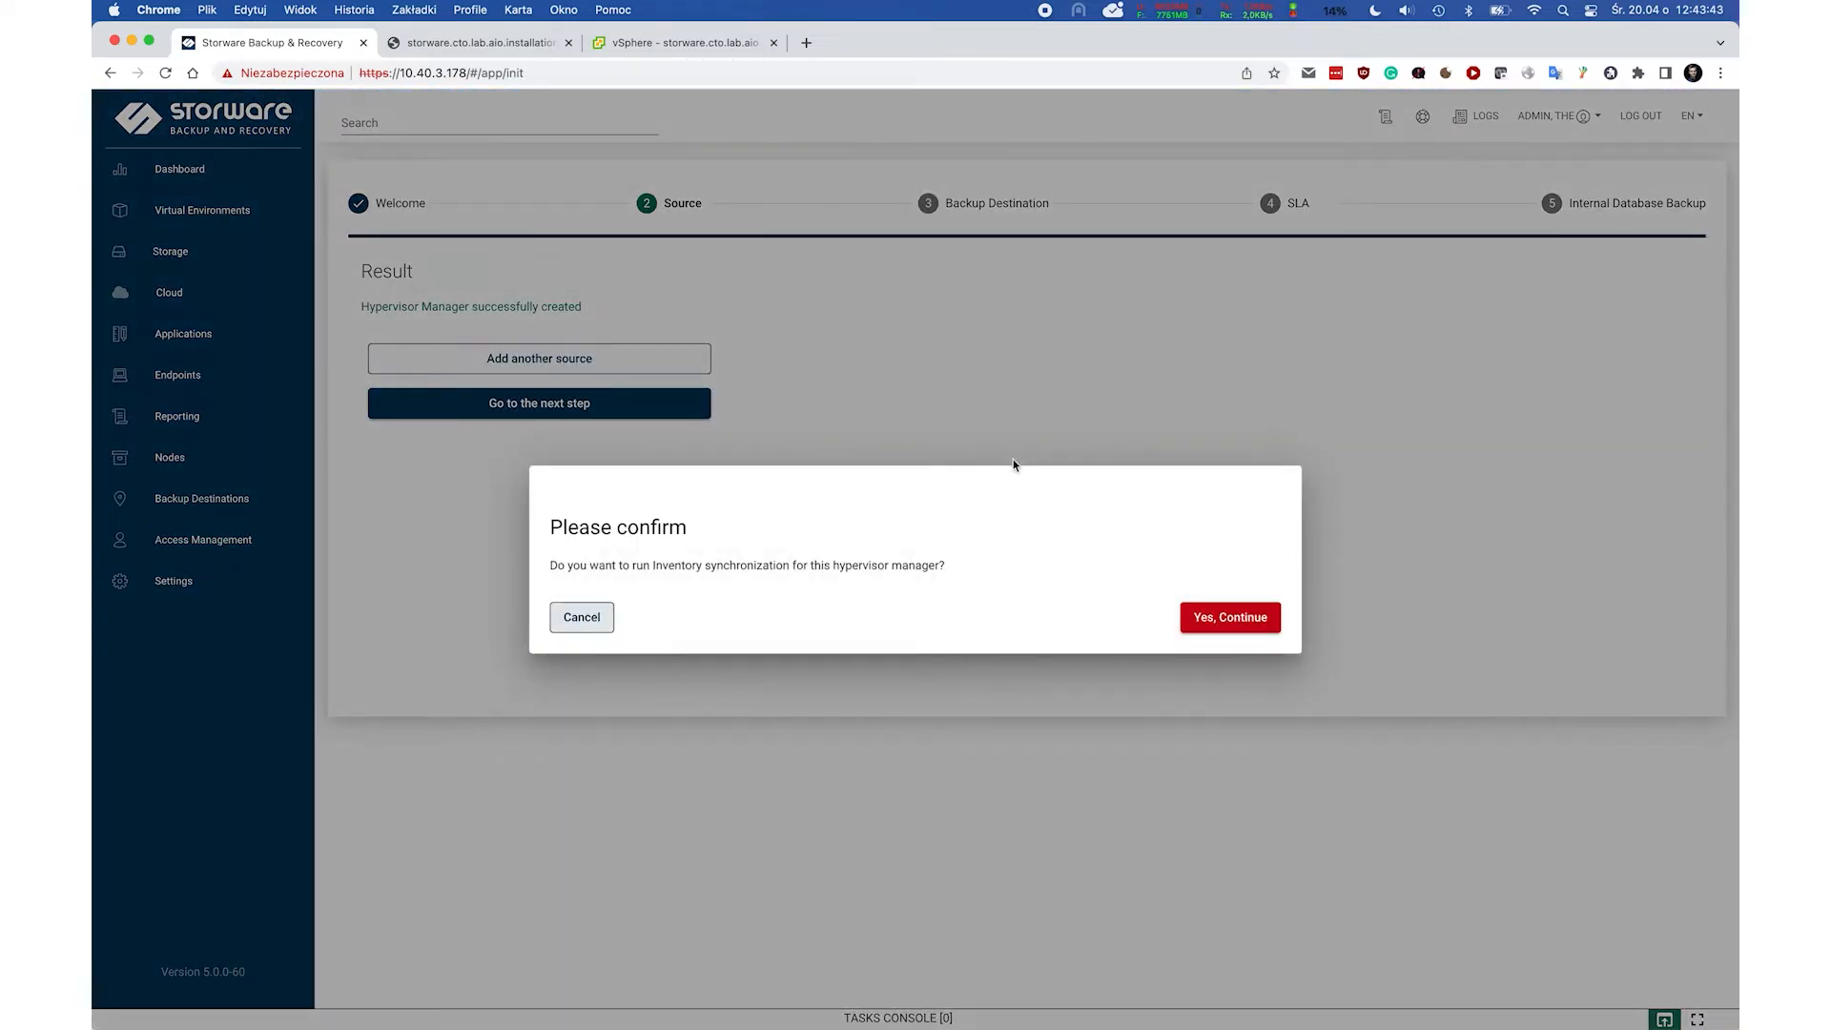
left_click(1251, 627)
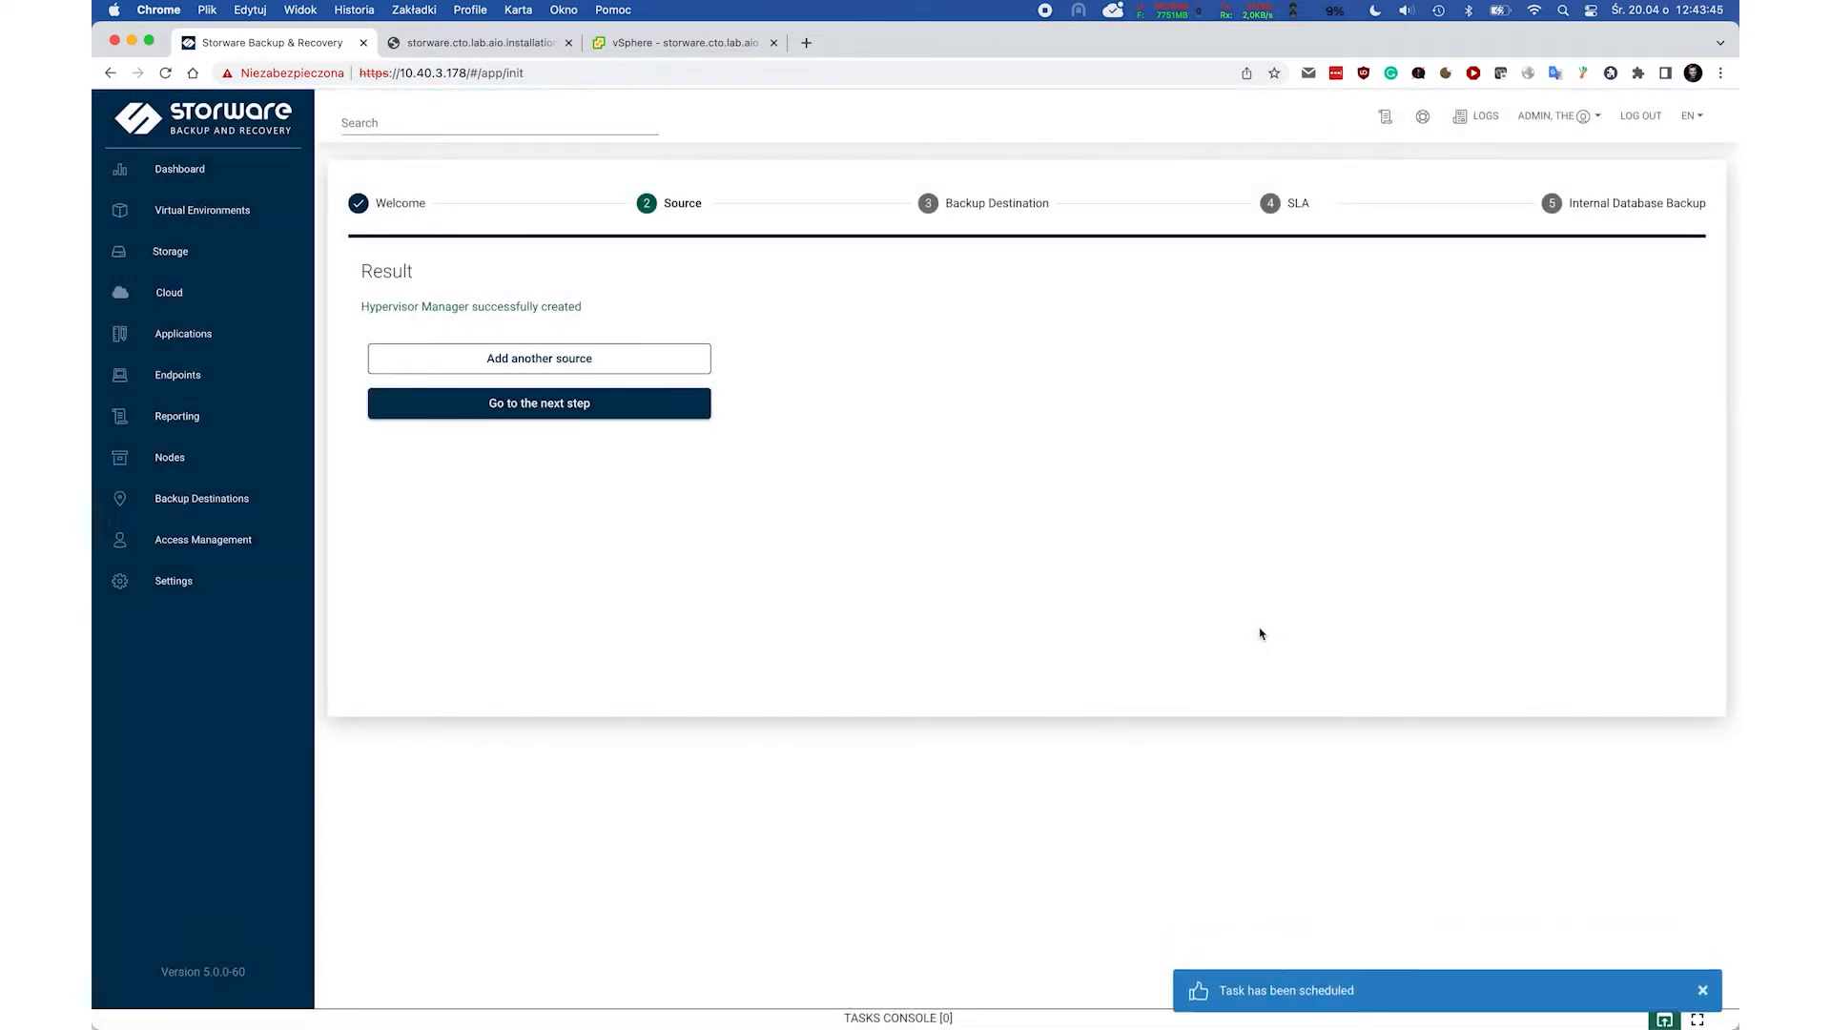
left_click(561, 405)
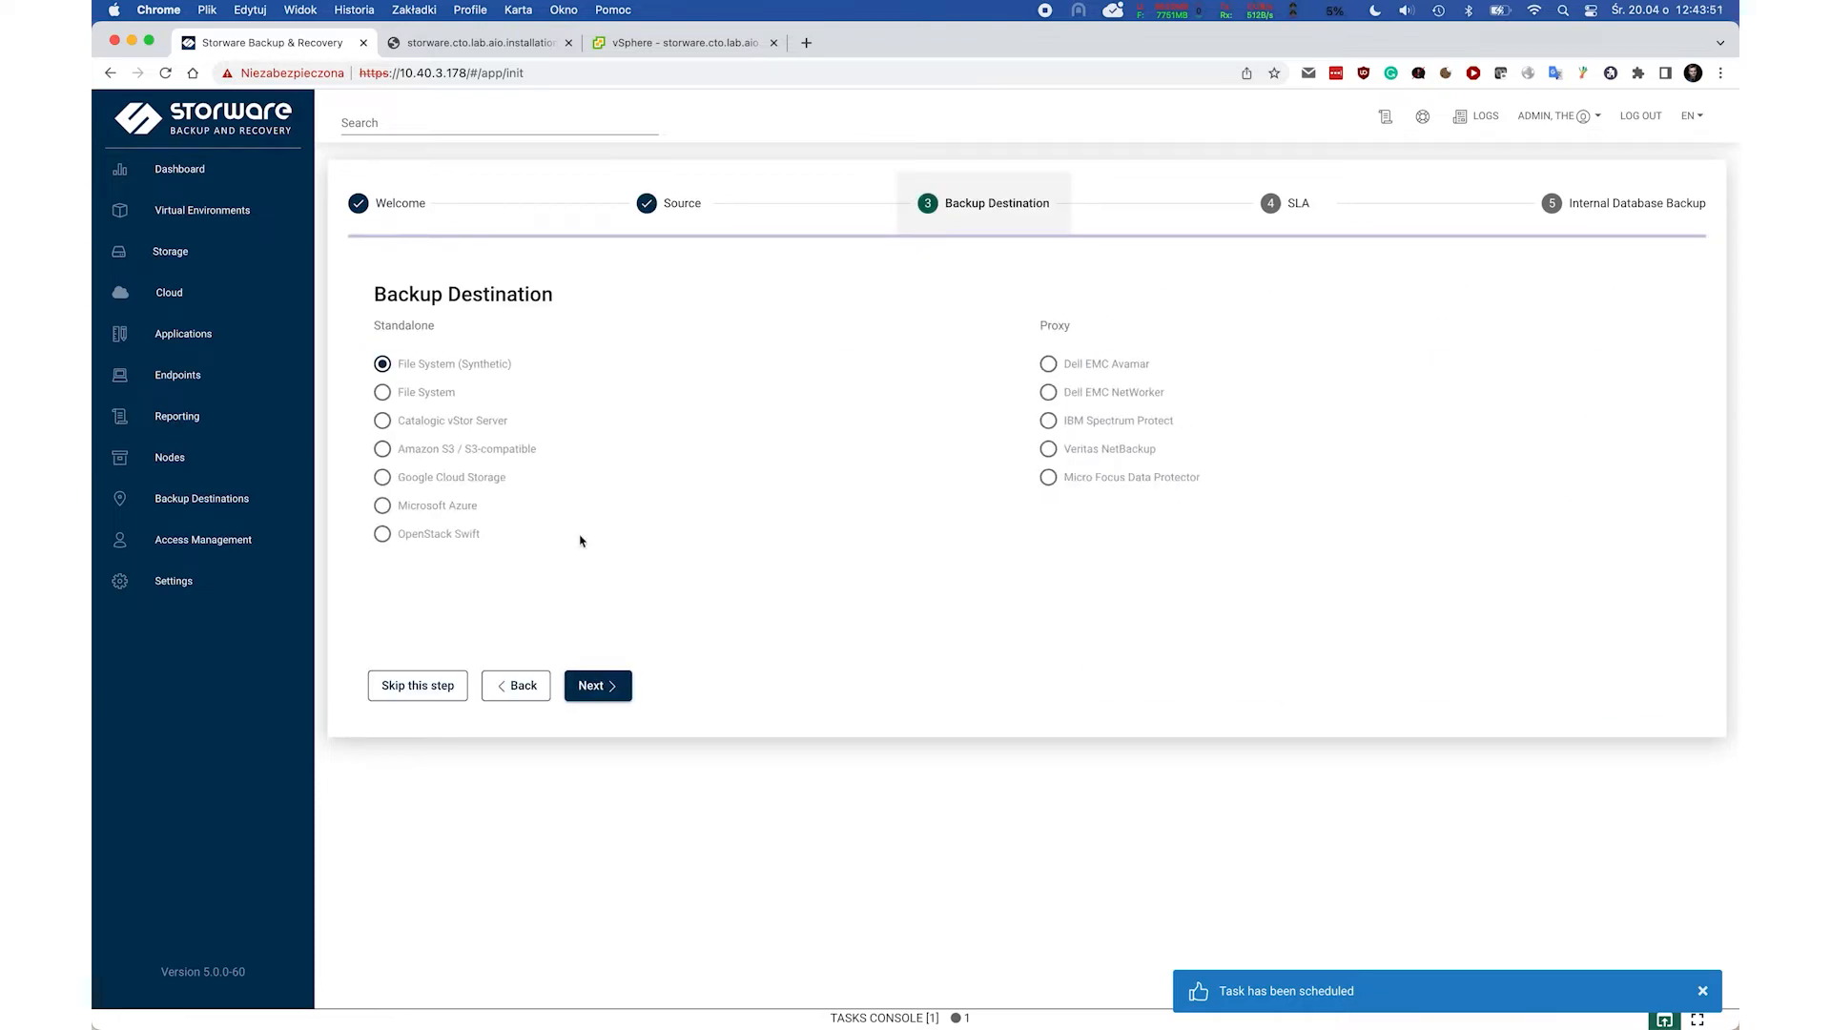
Set up a File System (Synthetic) XFS destination named Local FS with deduplication enabled.
left_click(590, 687)
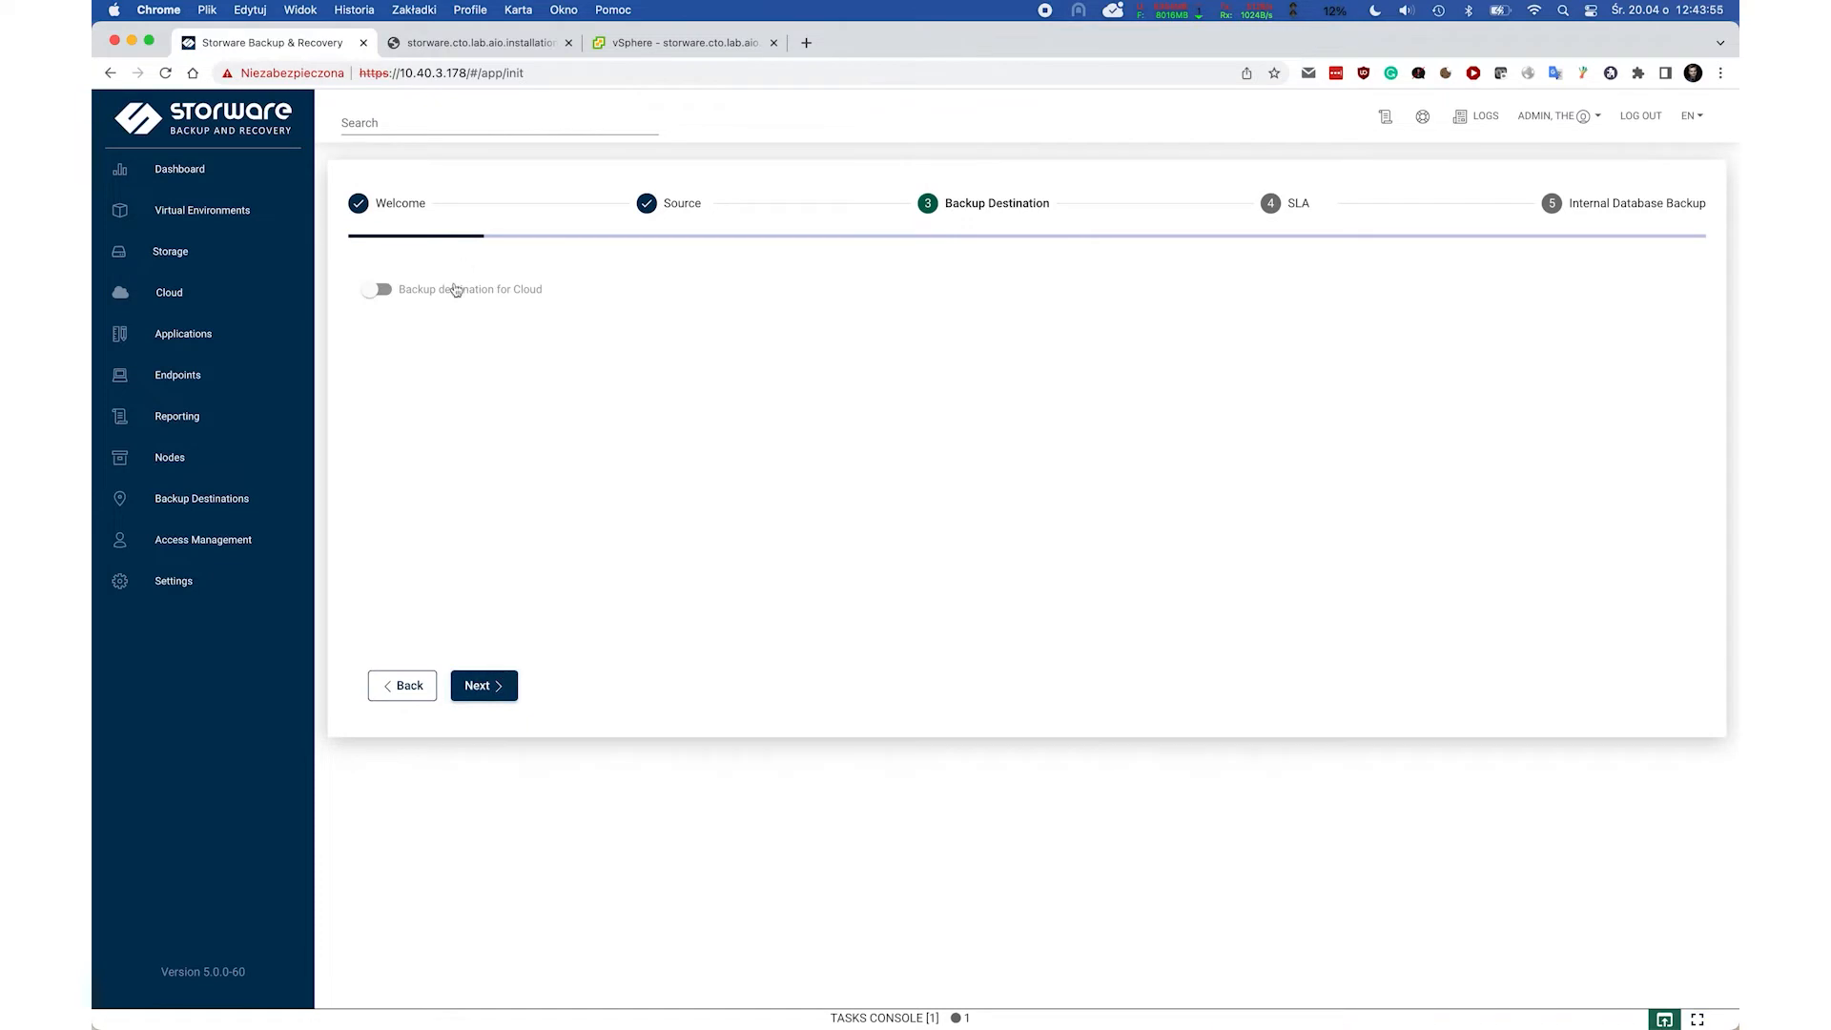
left_click(482, 679)
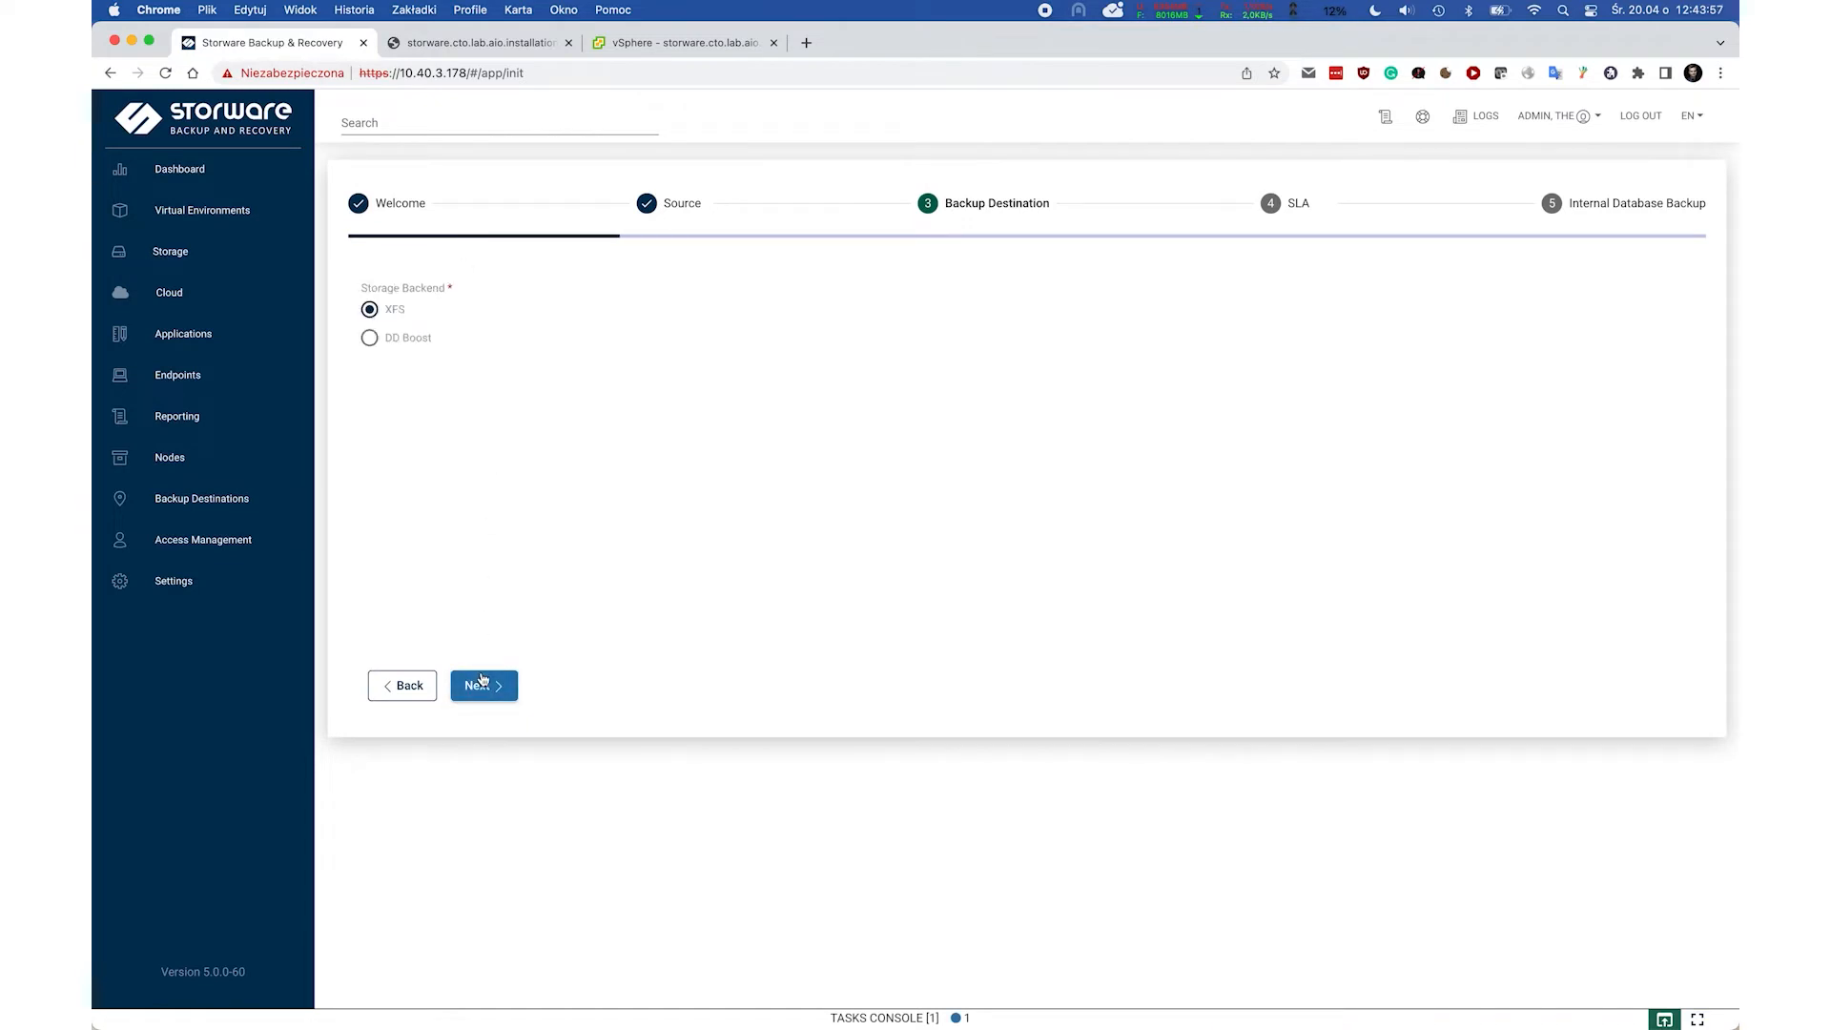
left_click(482, 679)
left_click(470, 307)
type("Local FS")
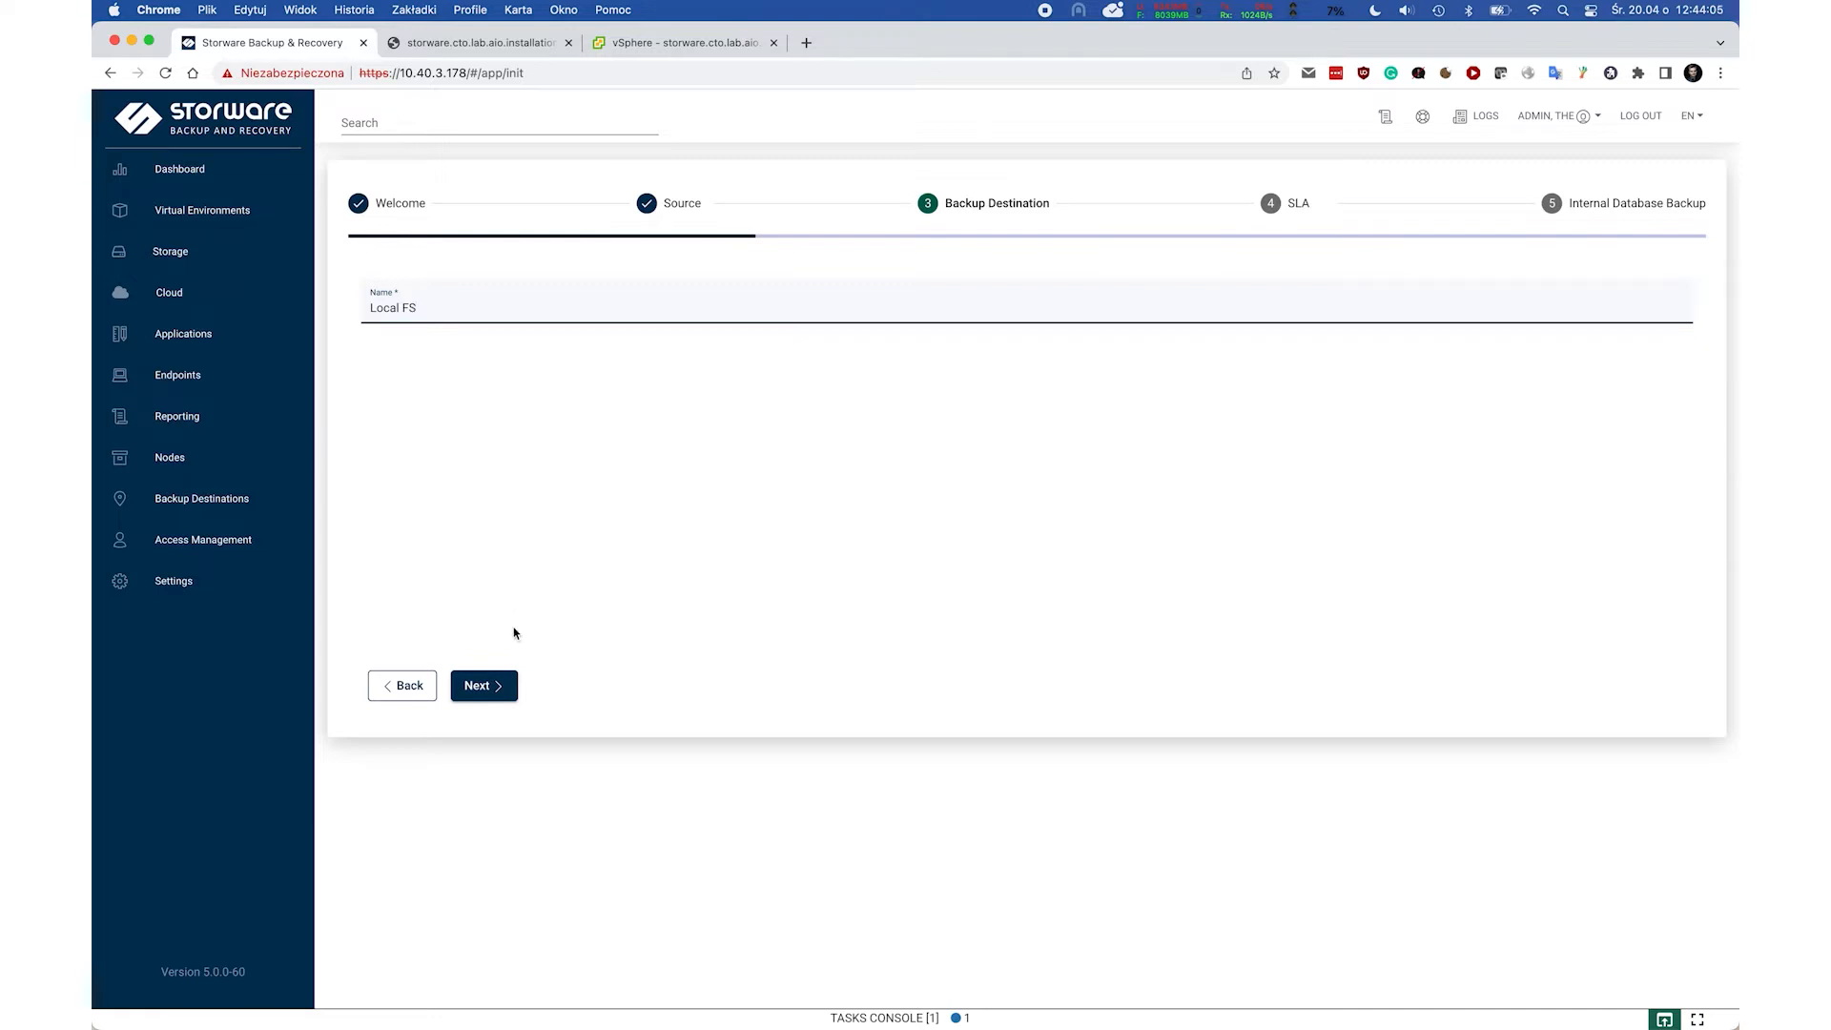
left_click(486, 685)
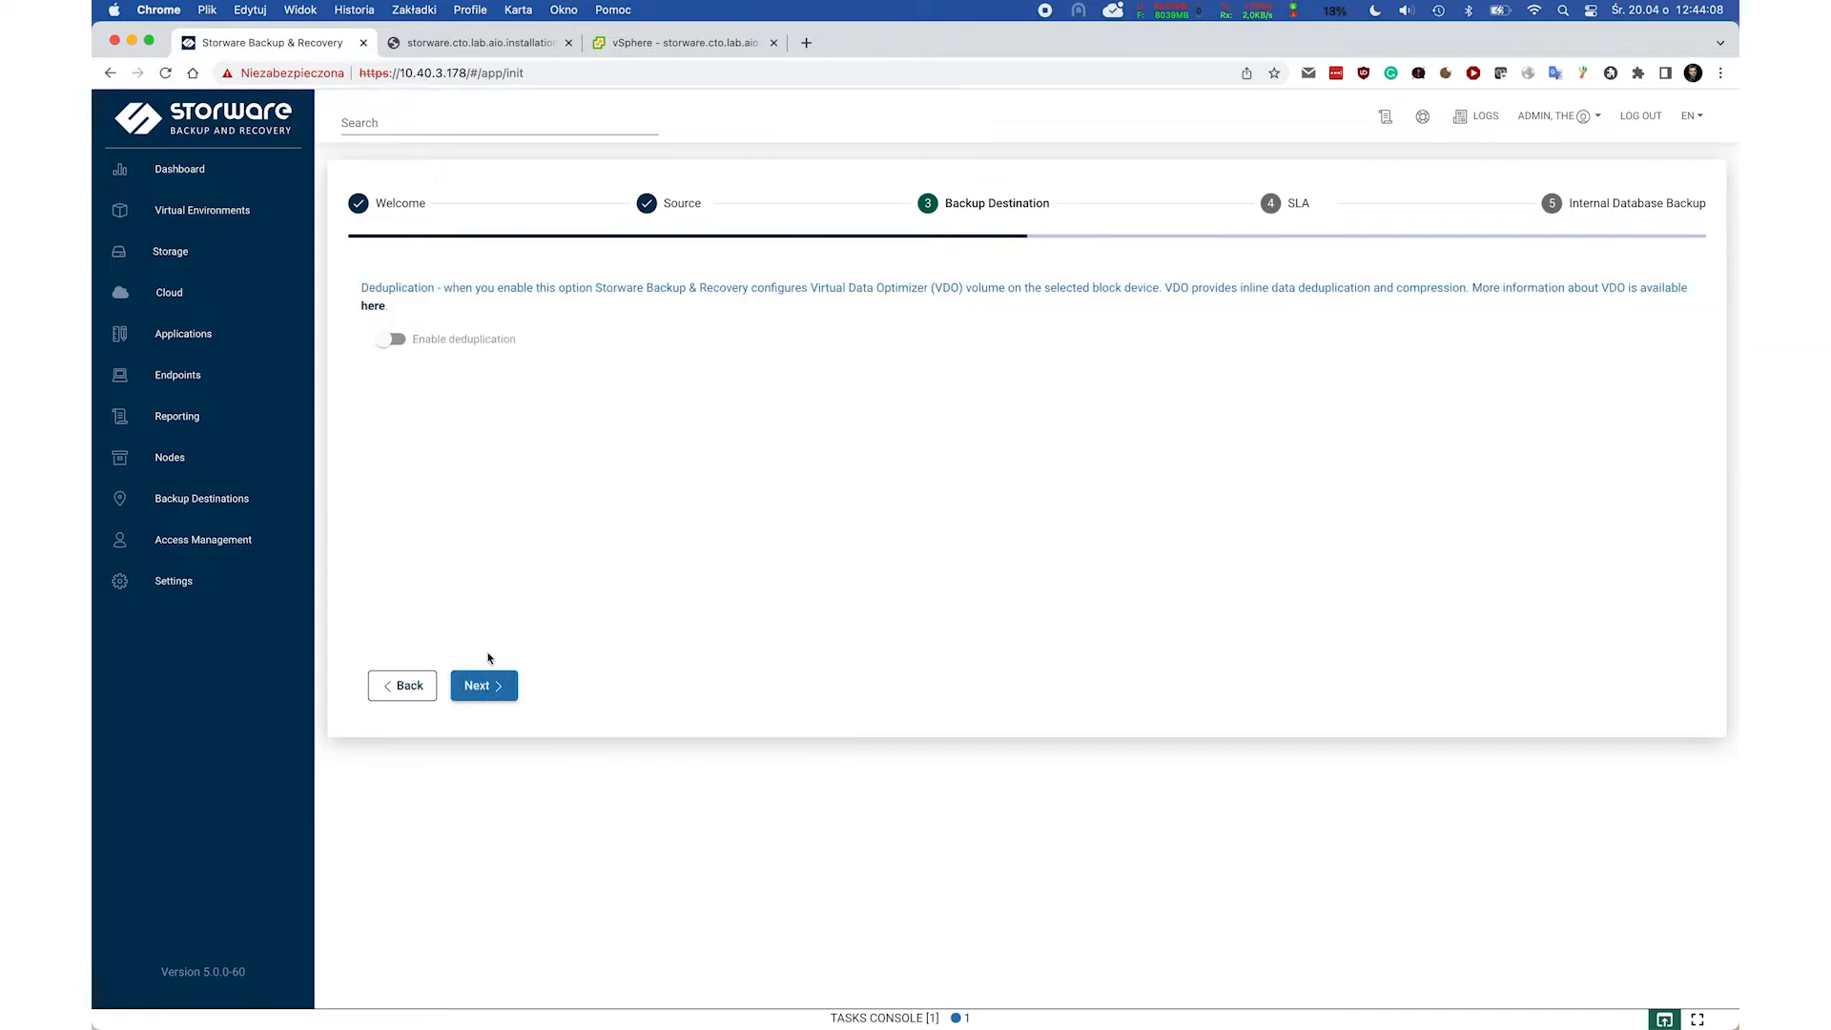
left_click(390, 340)
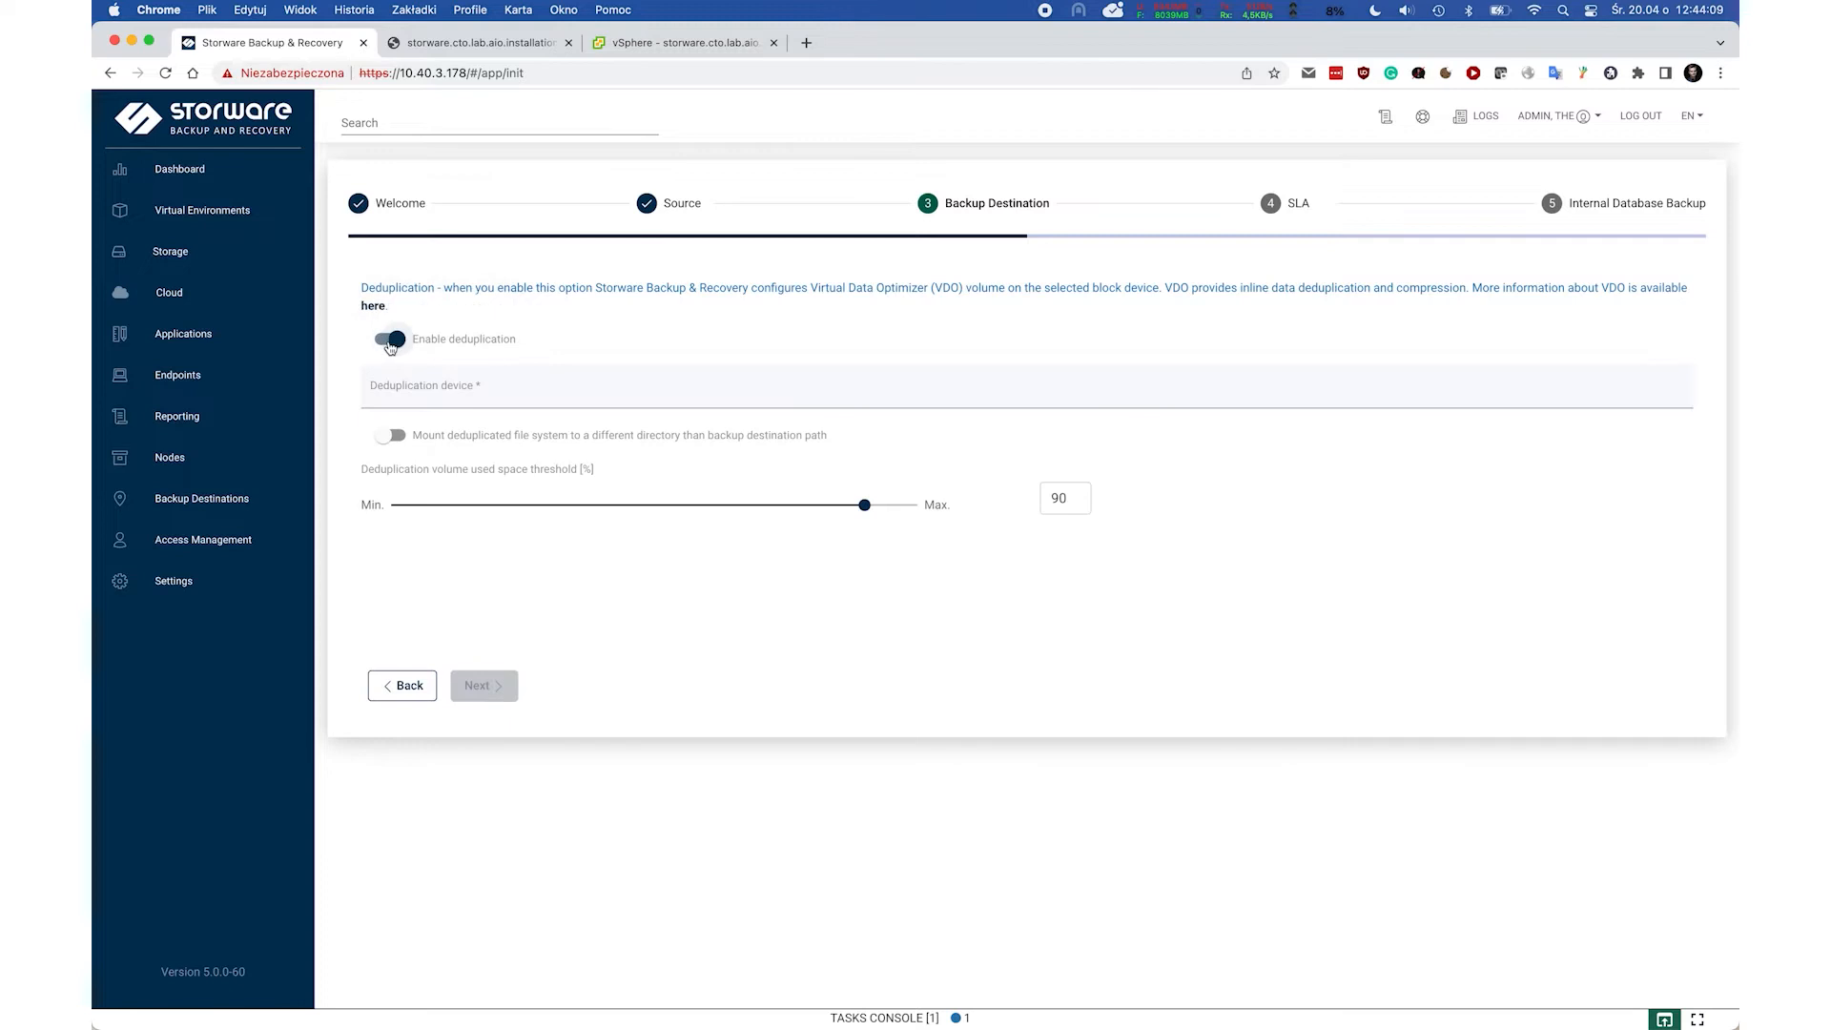
left_click(405, 390)
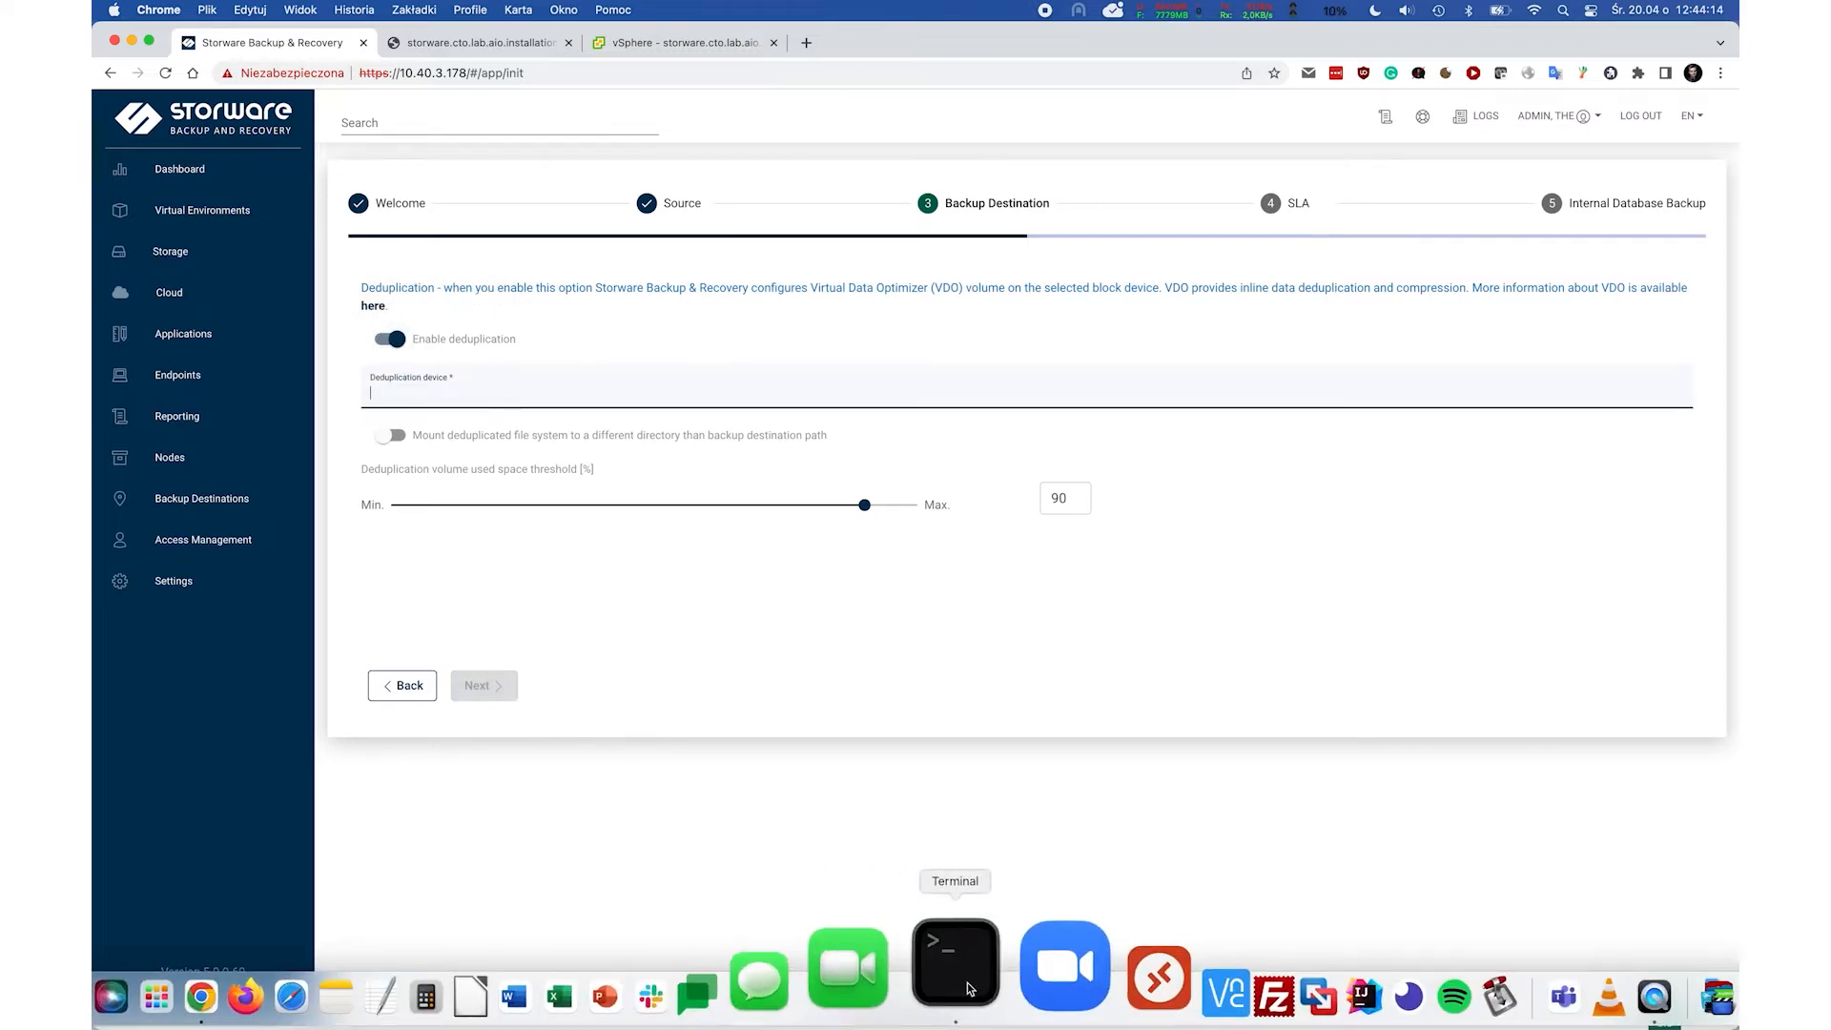
SSH into the backup server from Terminal and run lsblk, finding the unused 512G disk sdb.
left_click(945, 995)
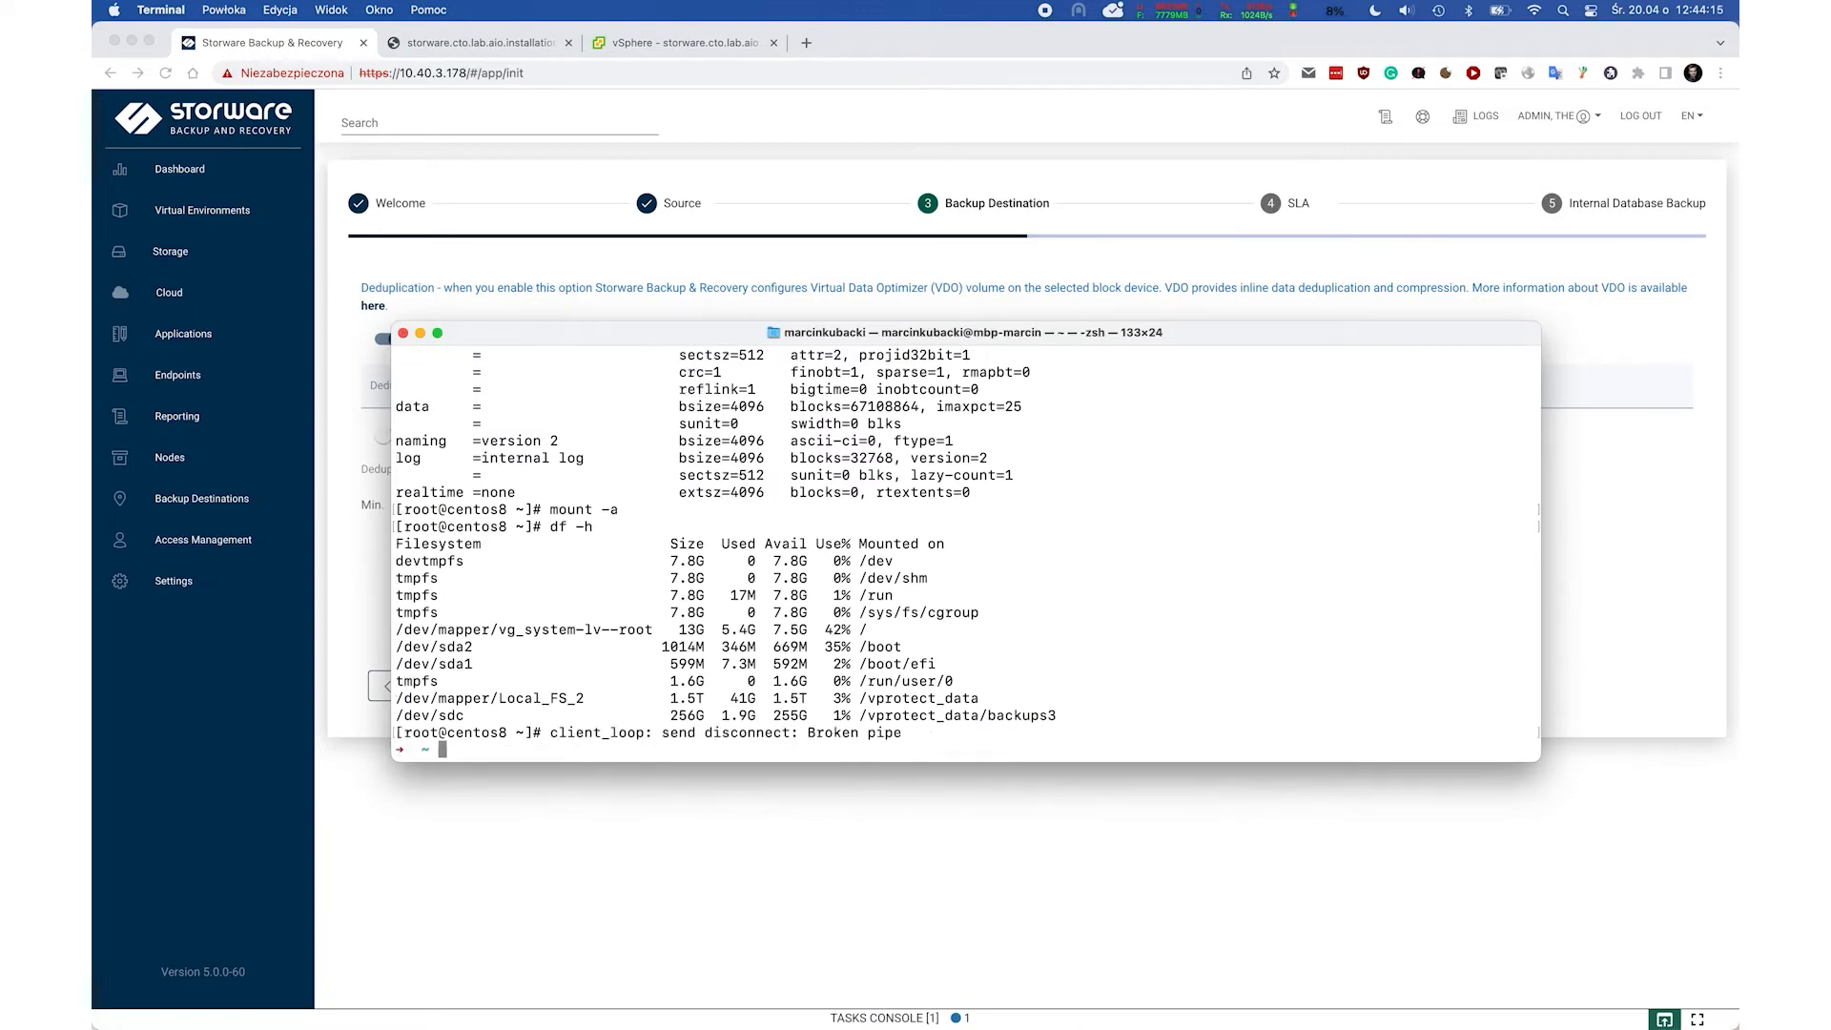
key("ctrl+r")
type("ssh")
key("Return")
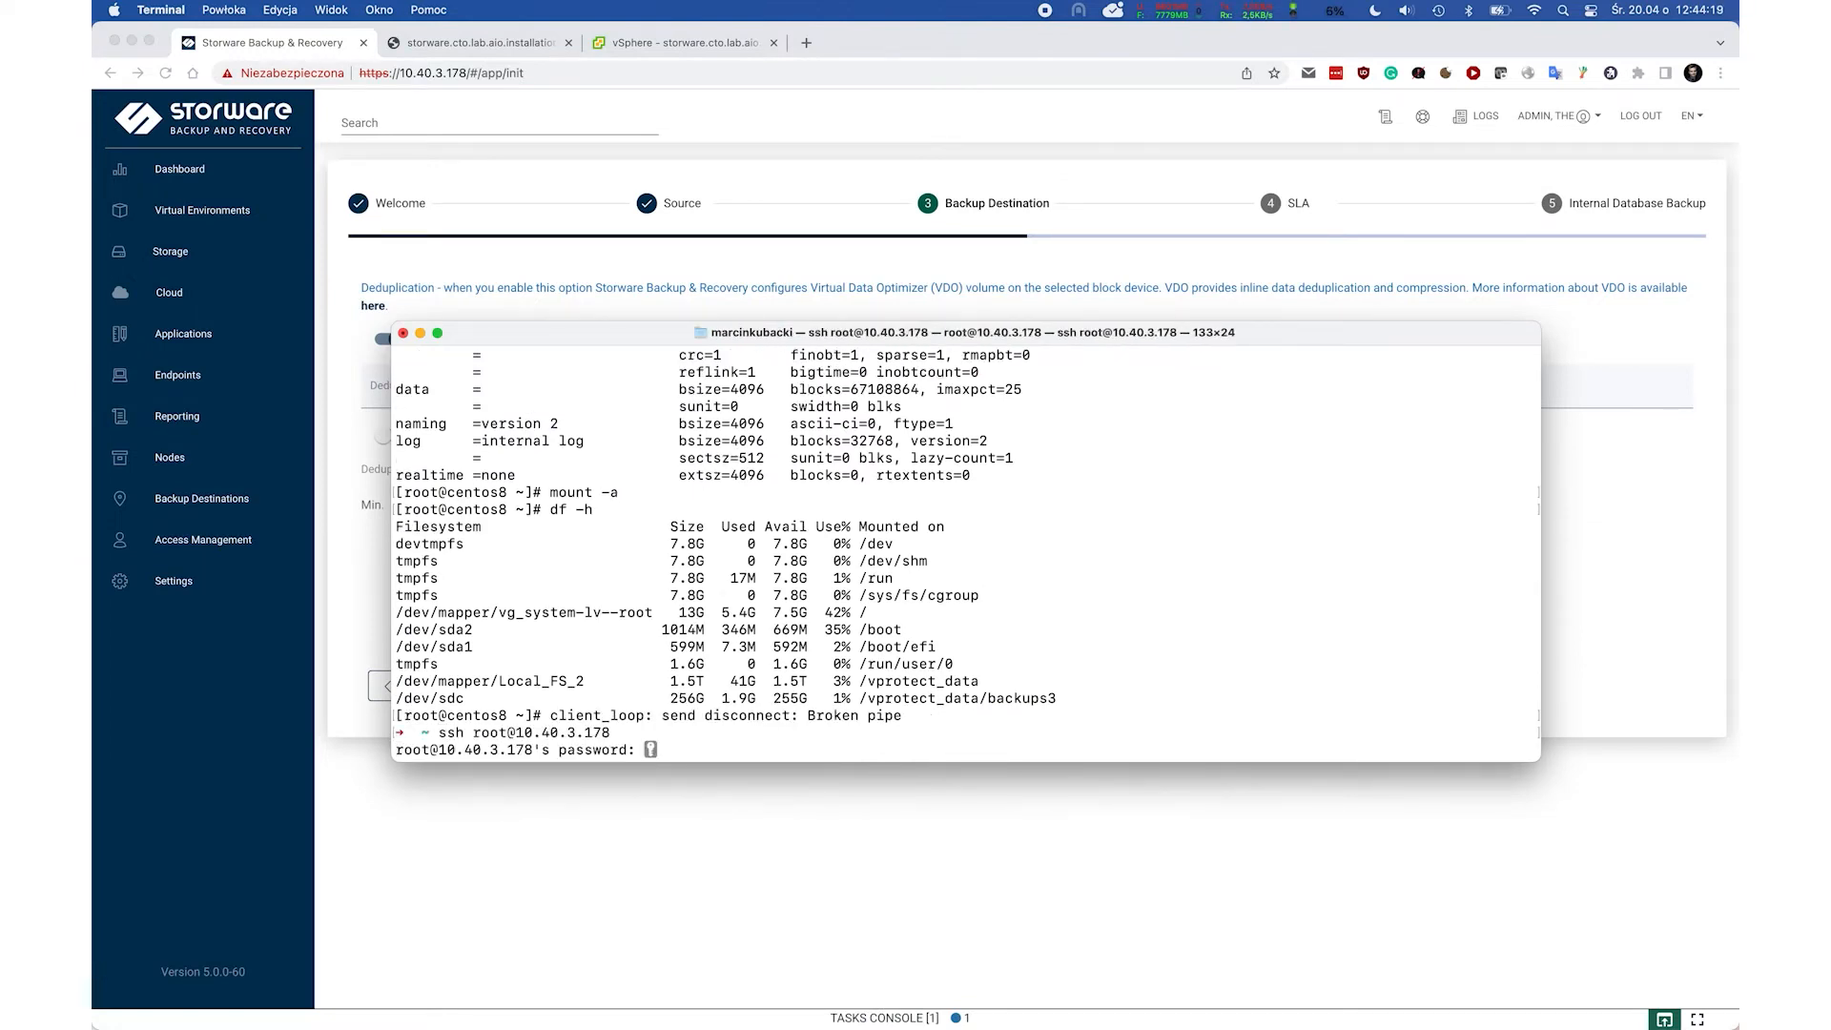
type("lsblk")
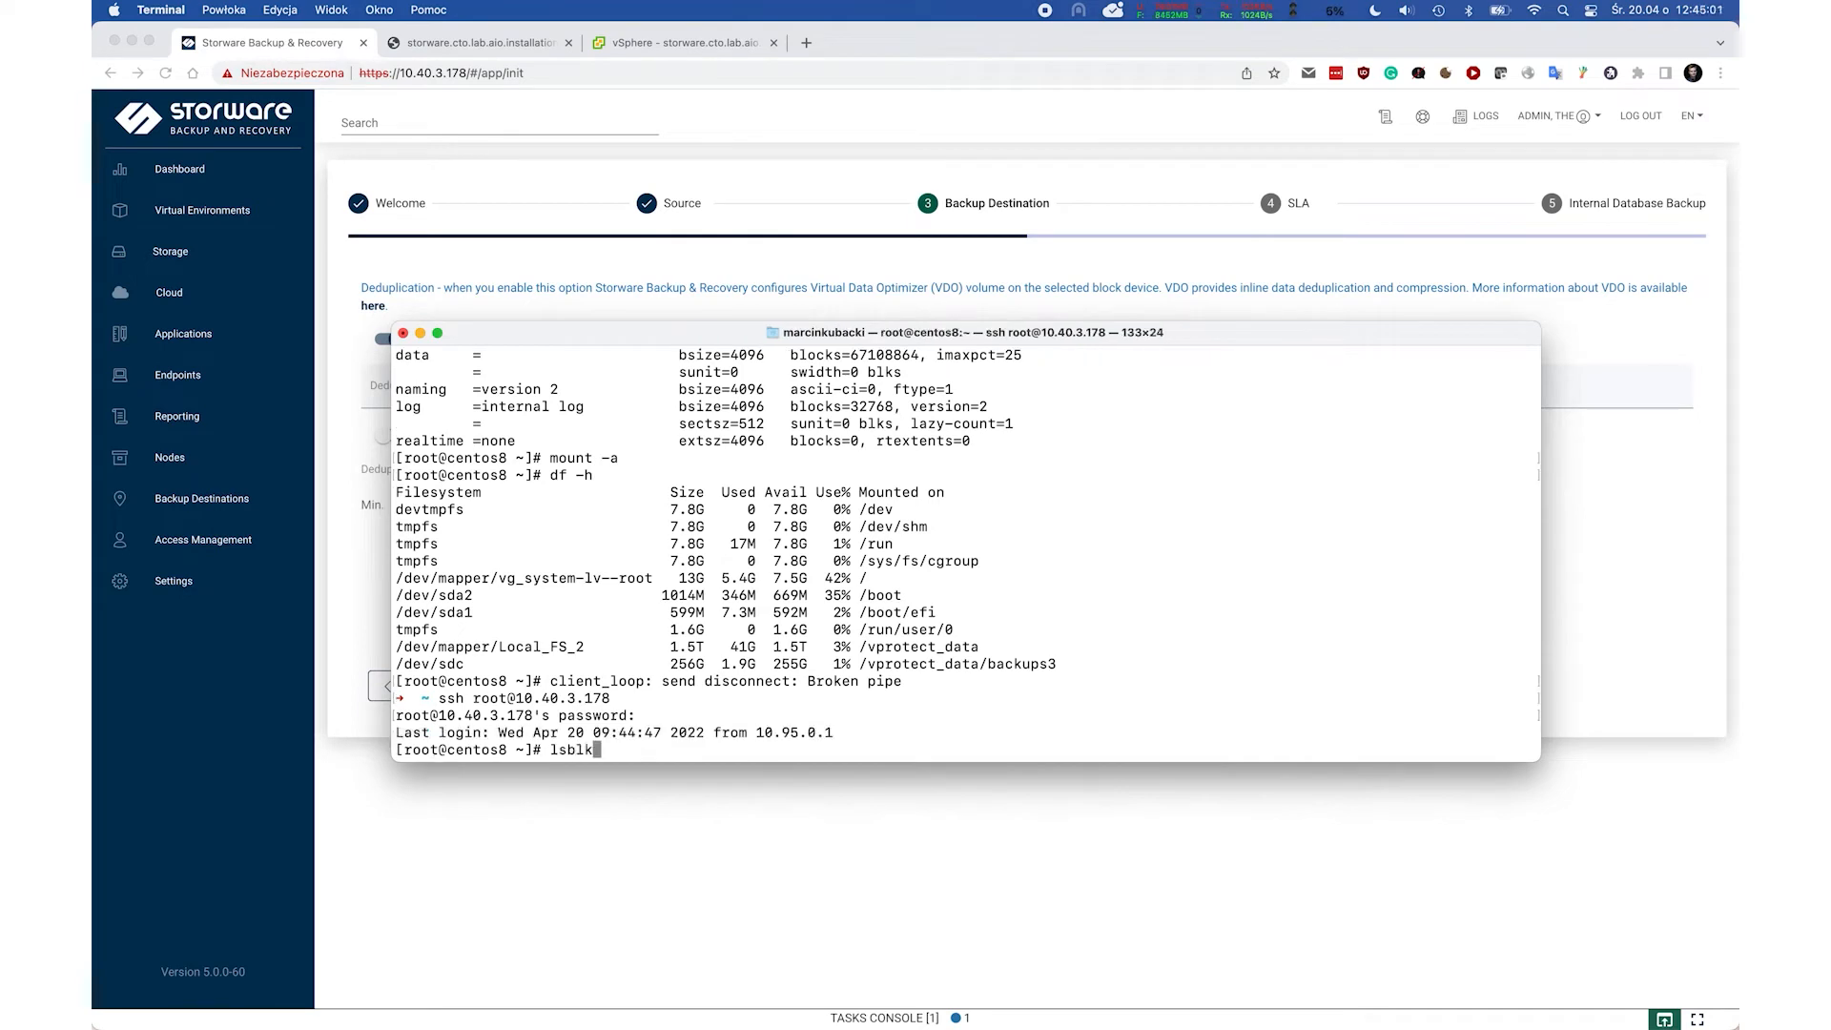
key("Return")
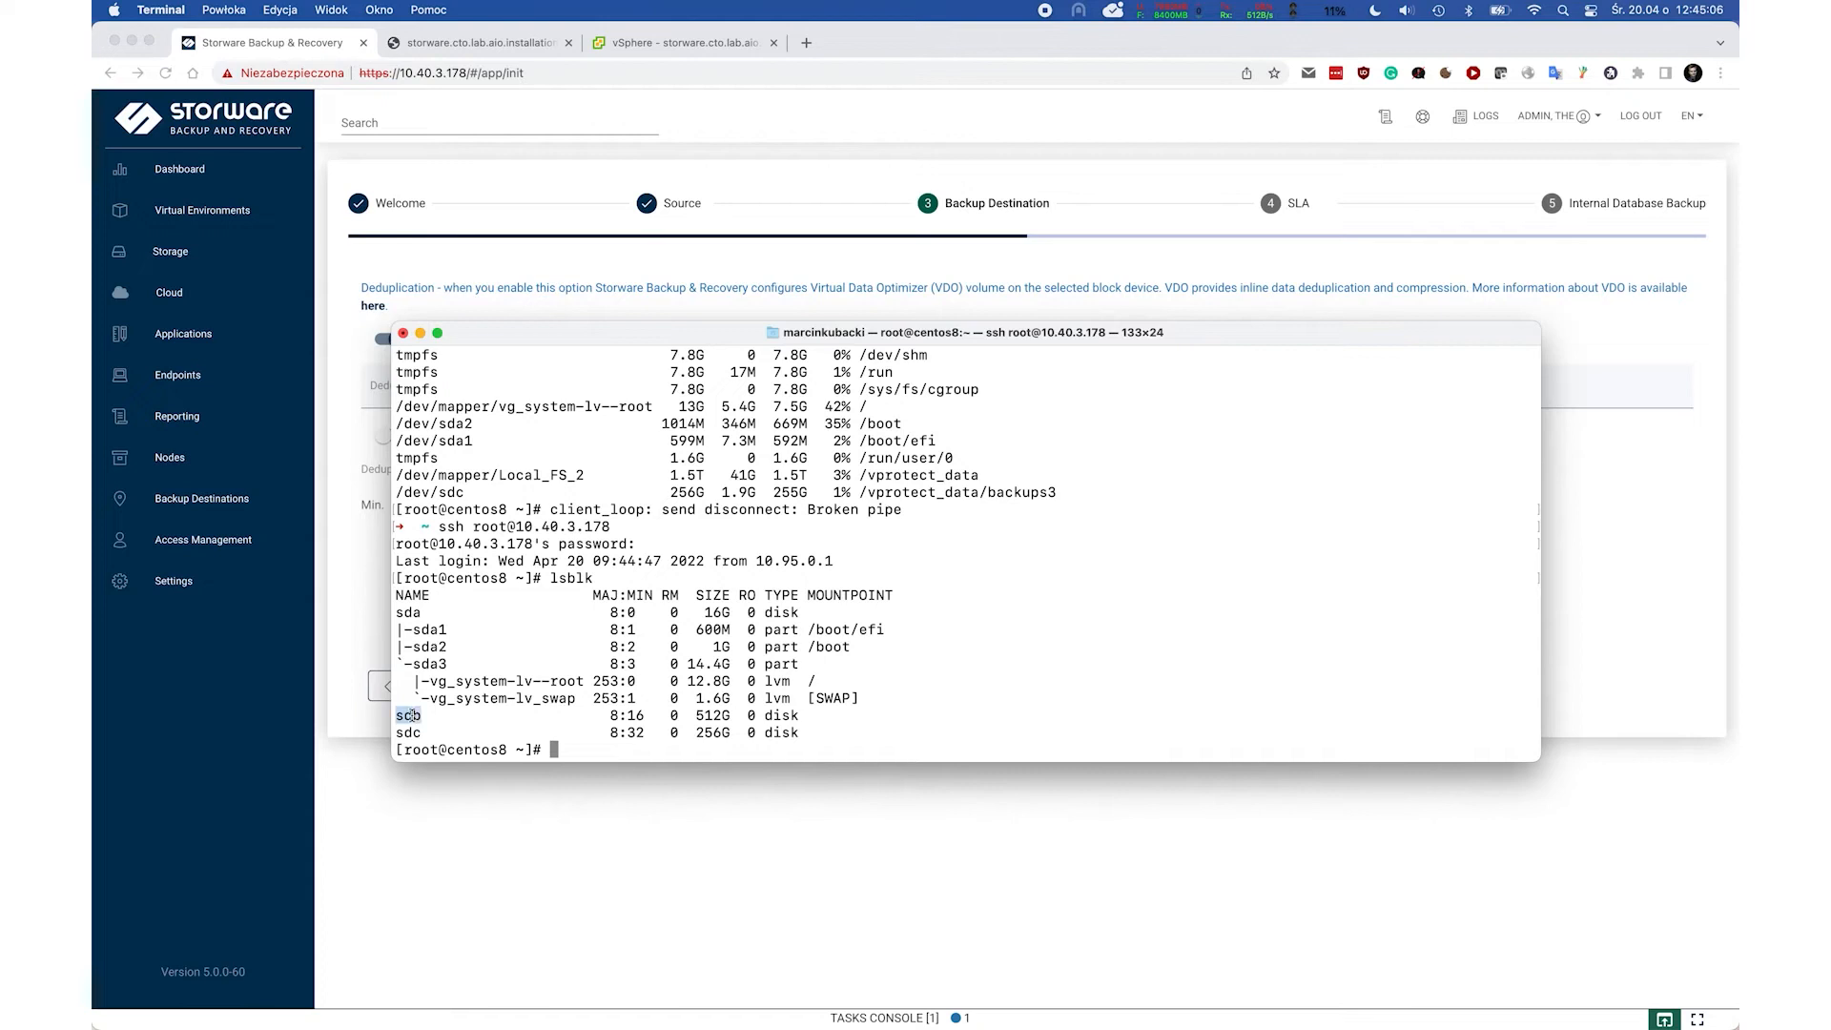
left_click(345, 608)
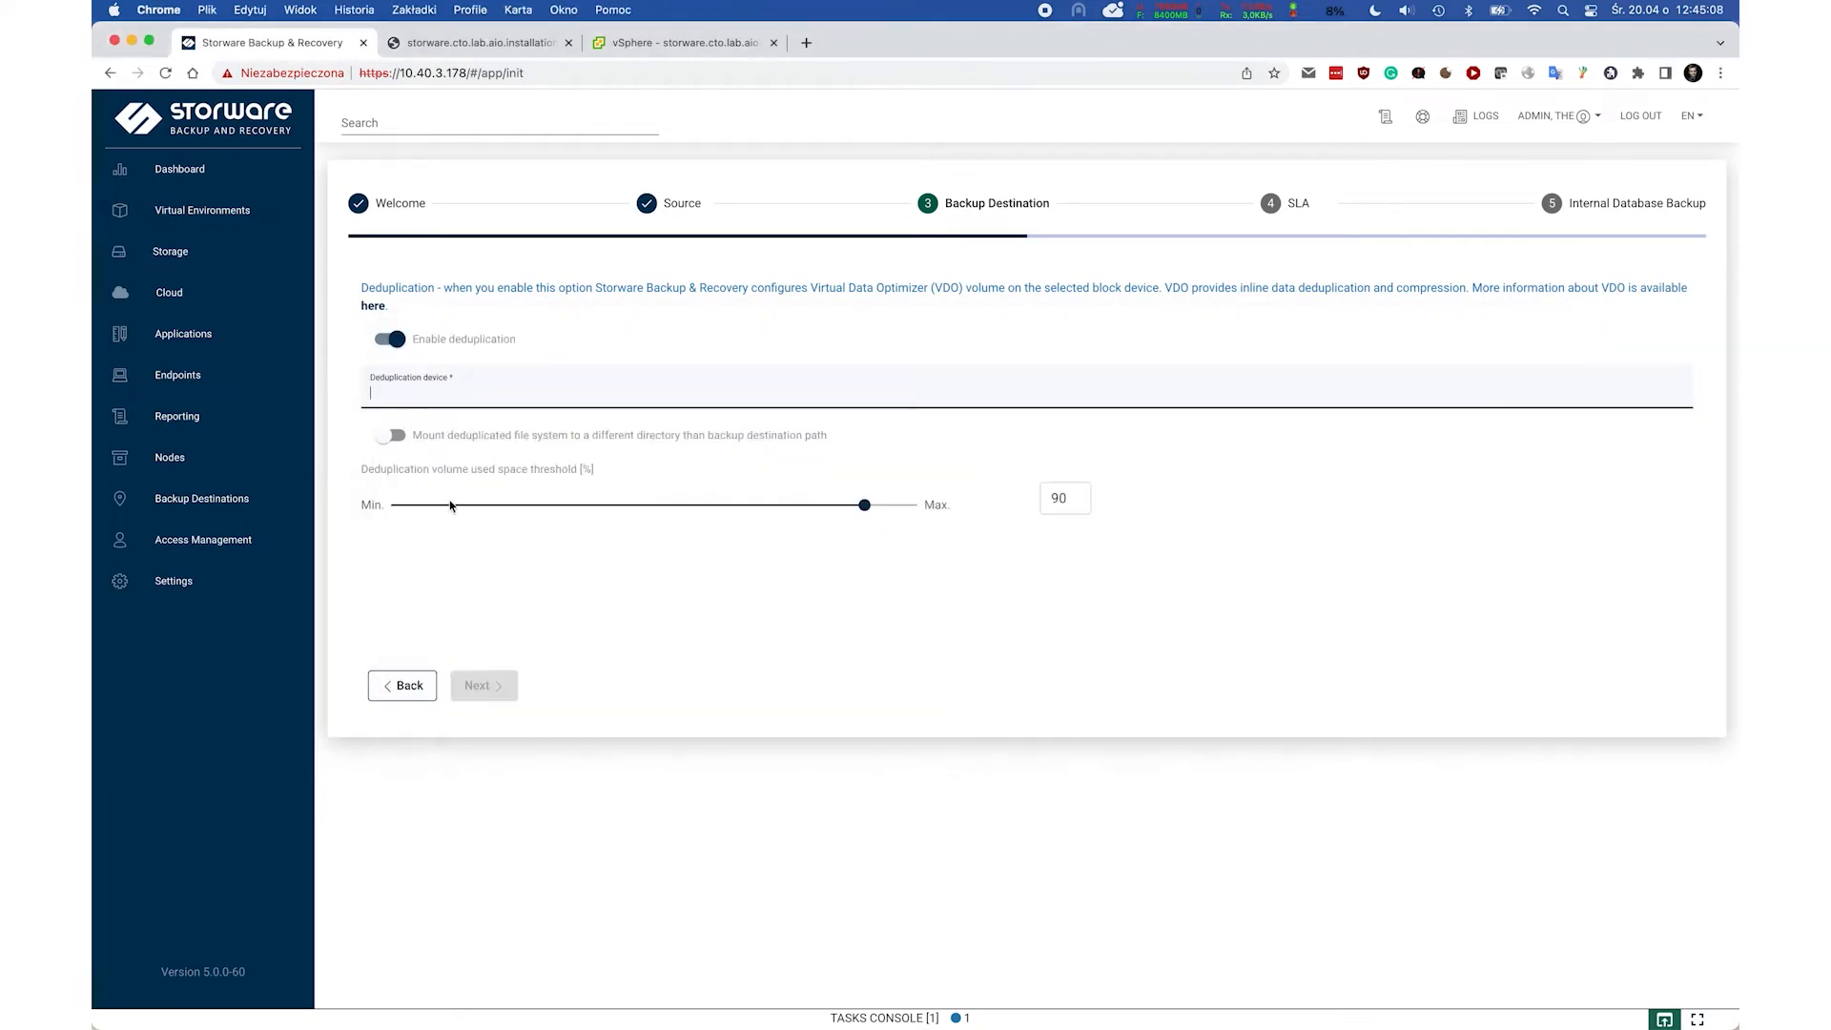
Create the destination on /dev/sdb, mounted at /vprotect_data with path /vprotect_data/backups.
type("/dev/sdb")
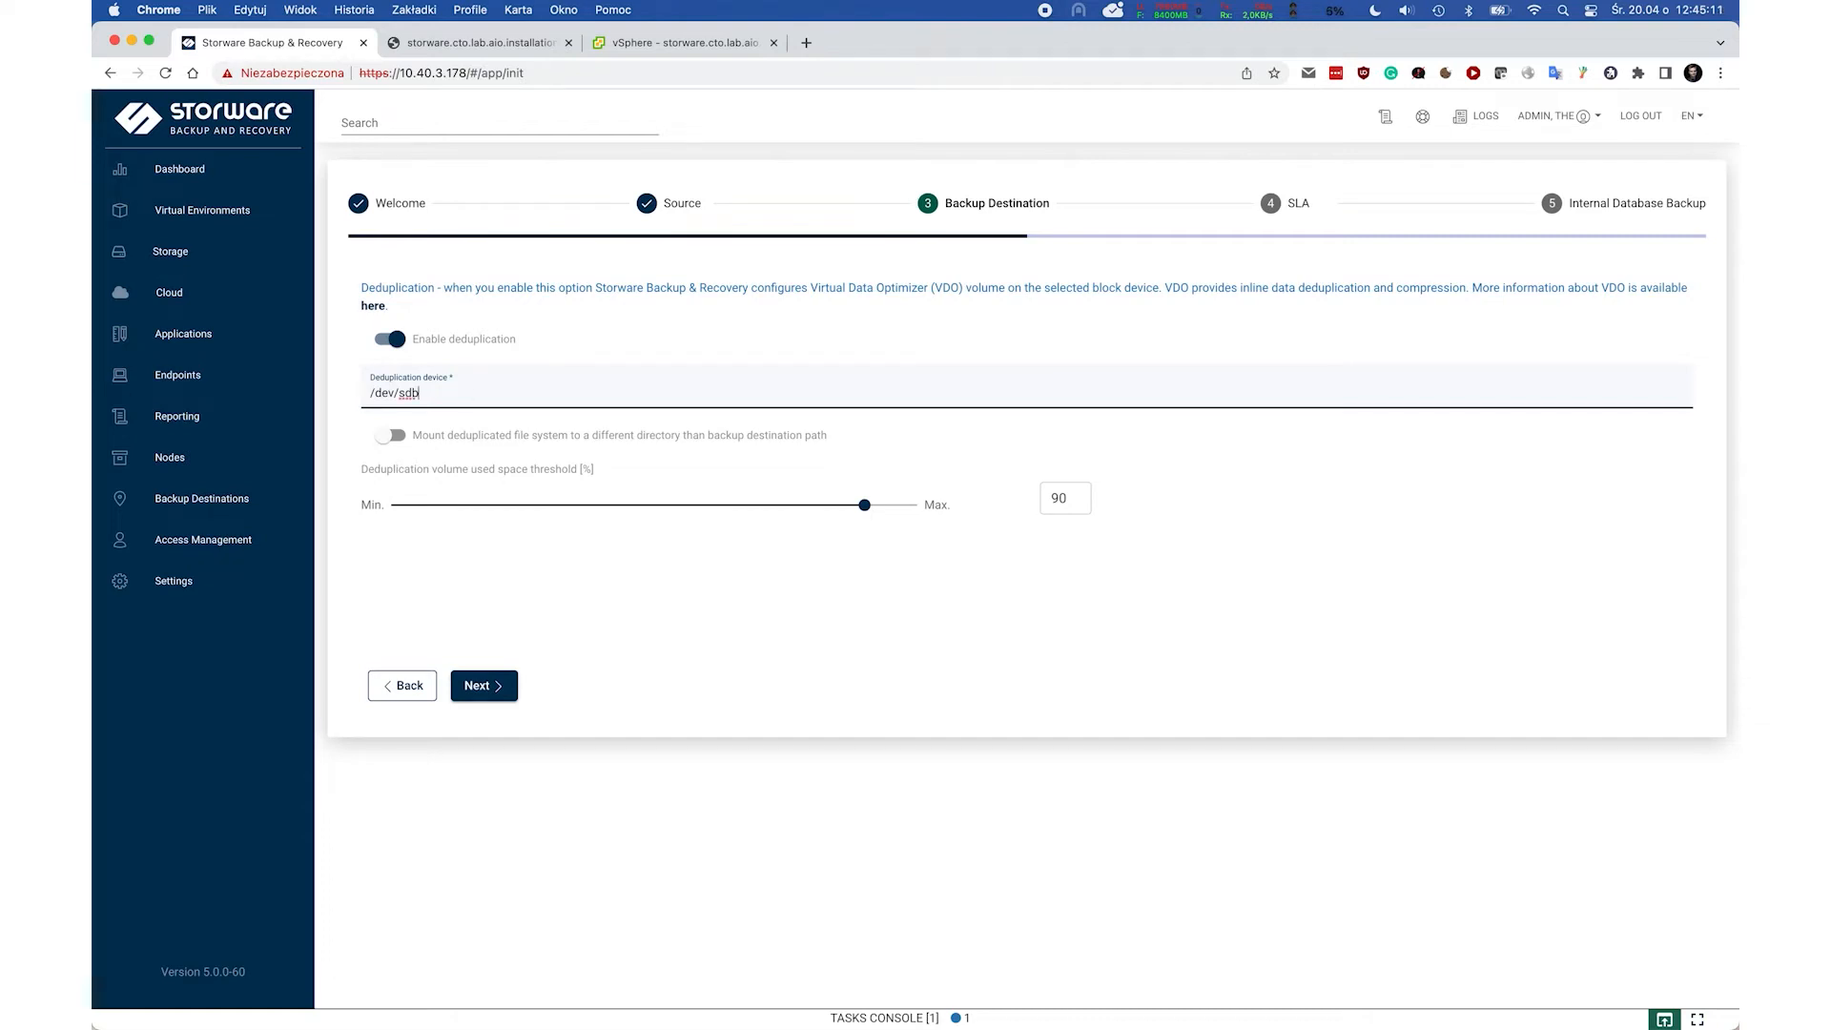
left_click(391, 435)
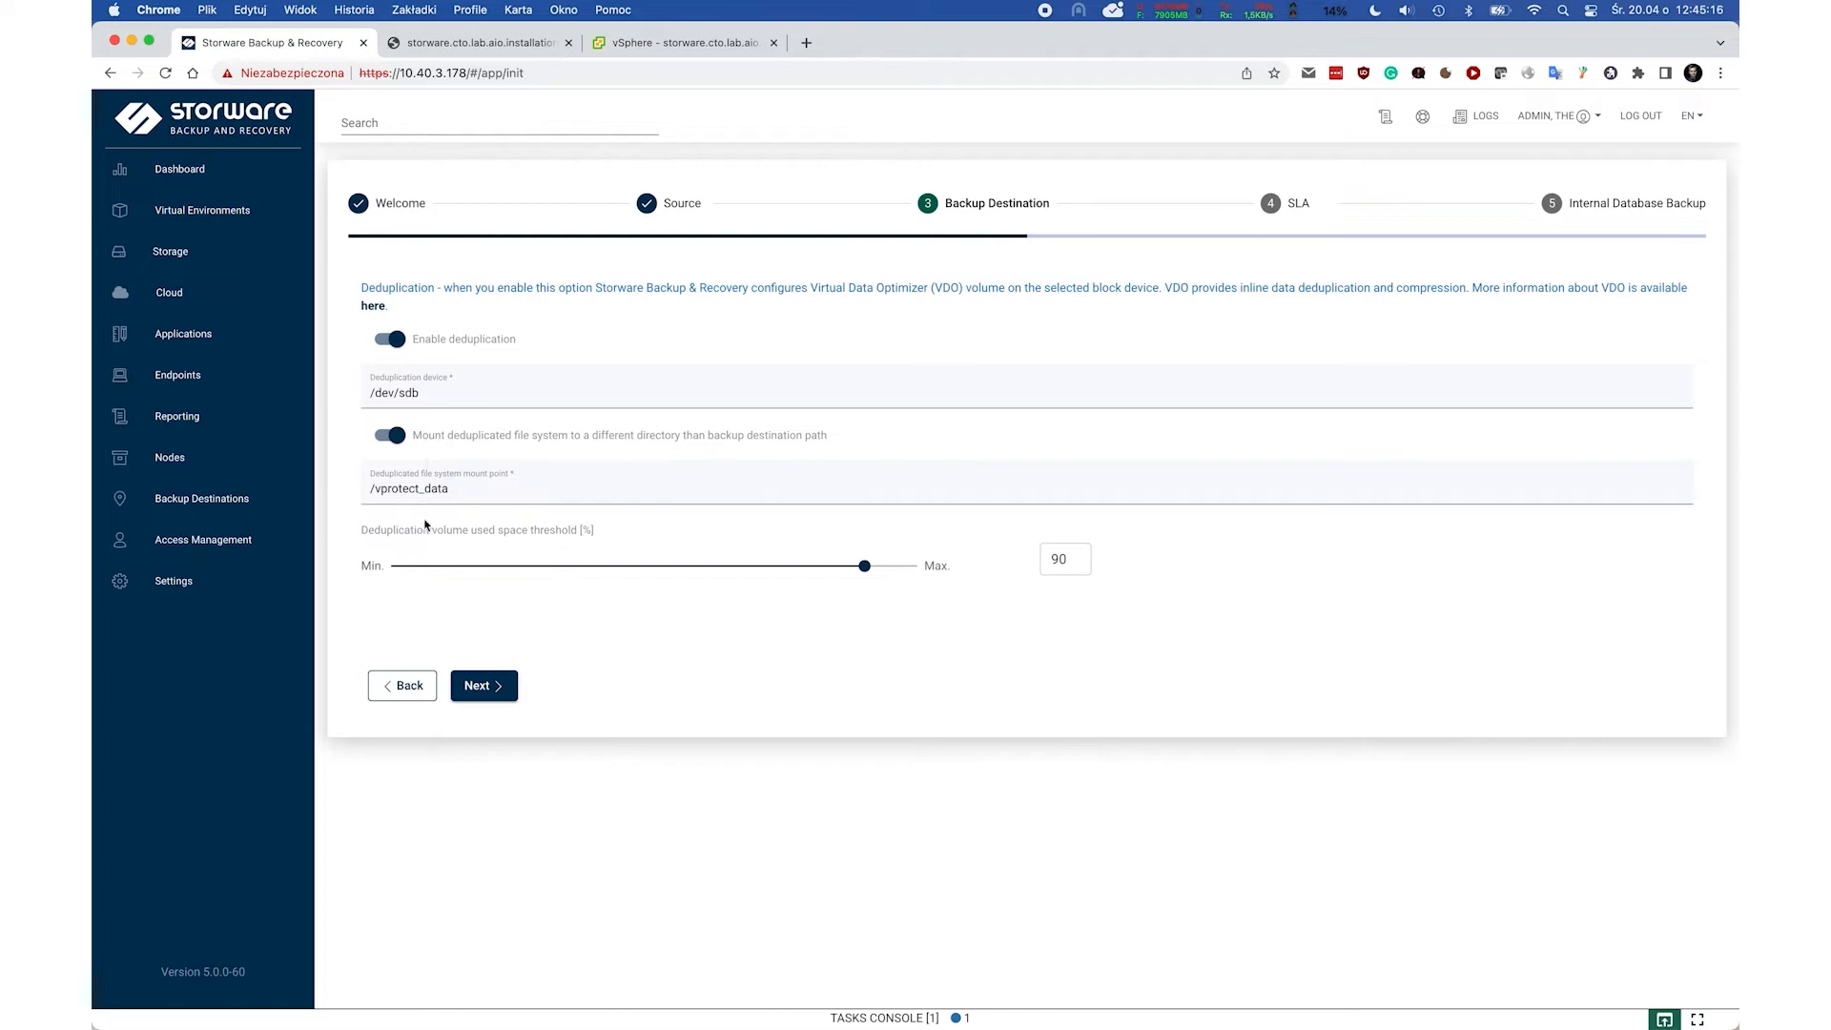
left_click(480, 687)
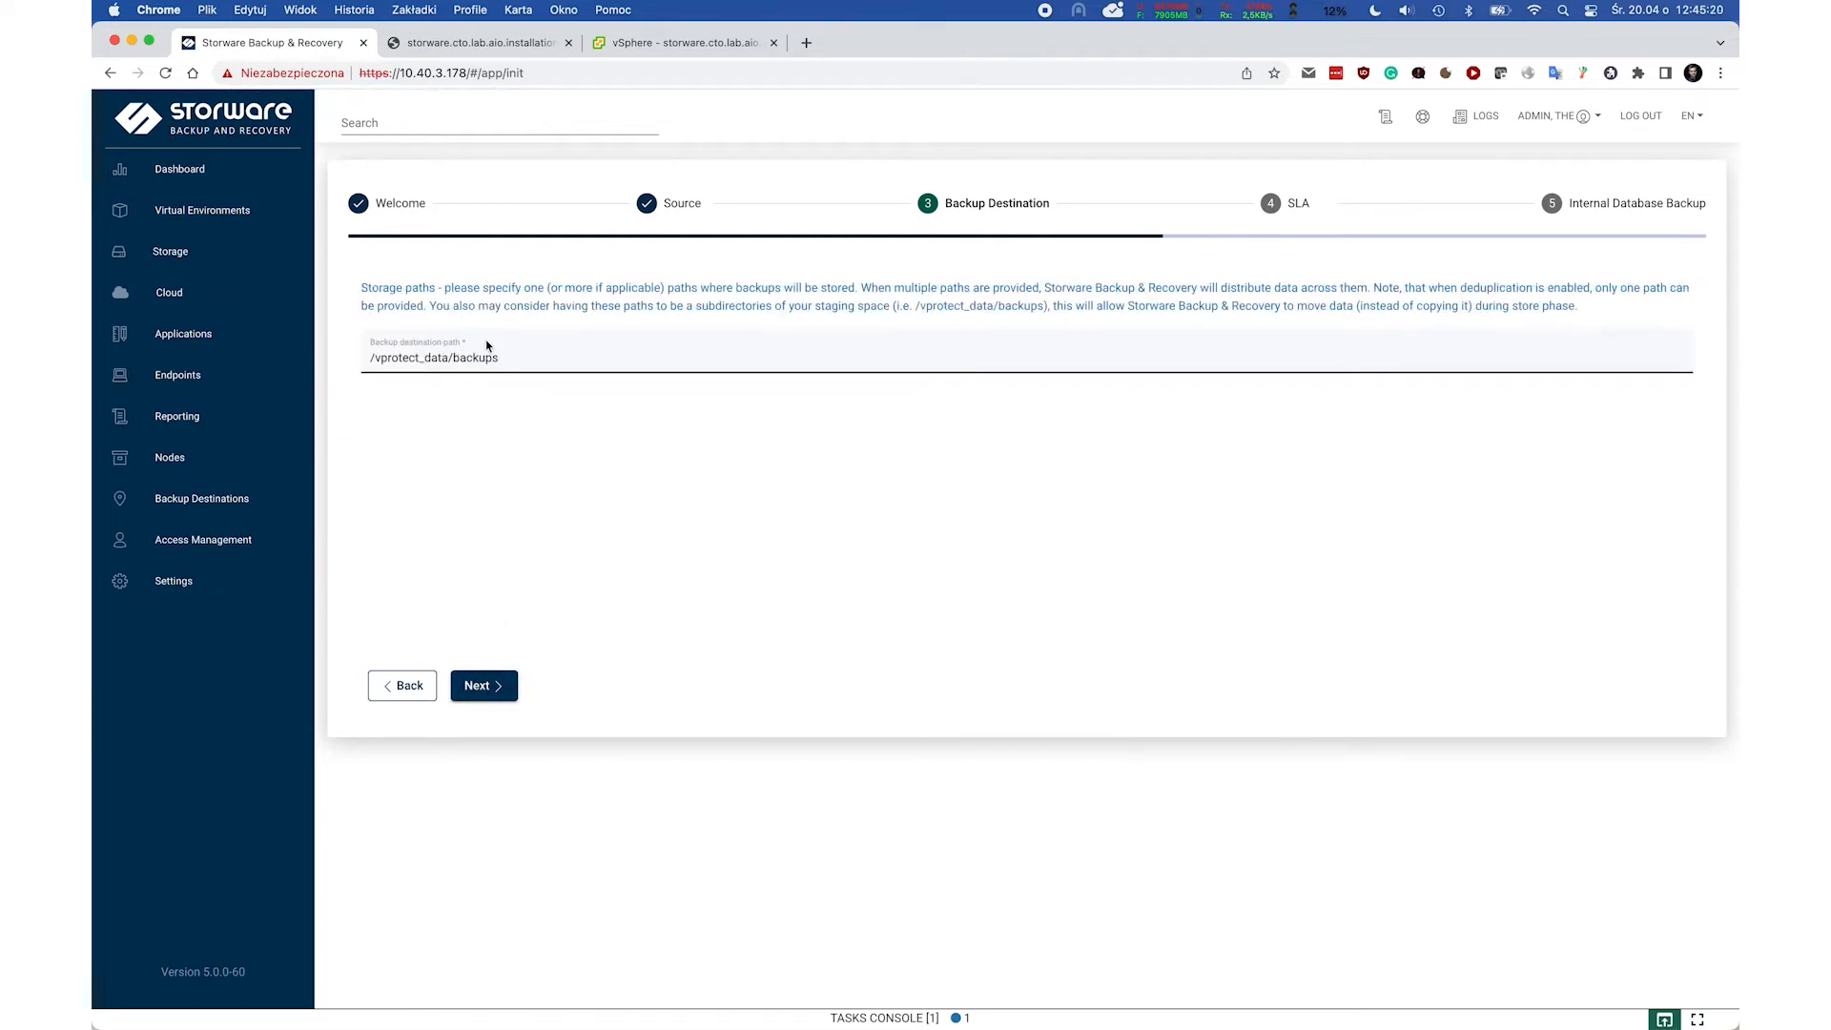
left_click(494, 688)
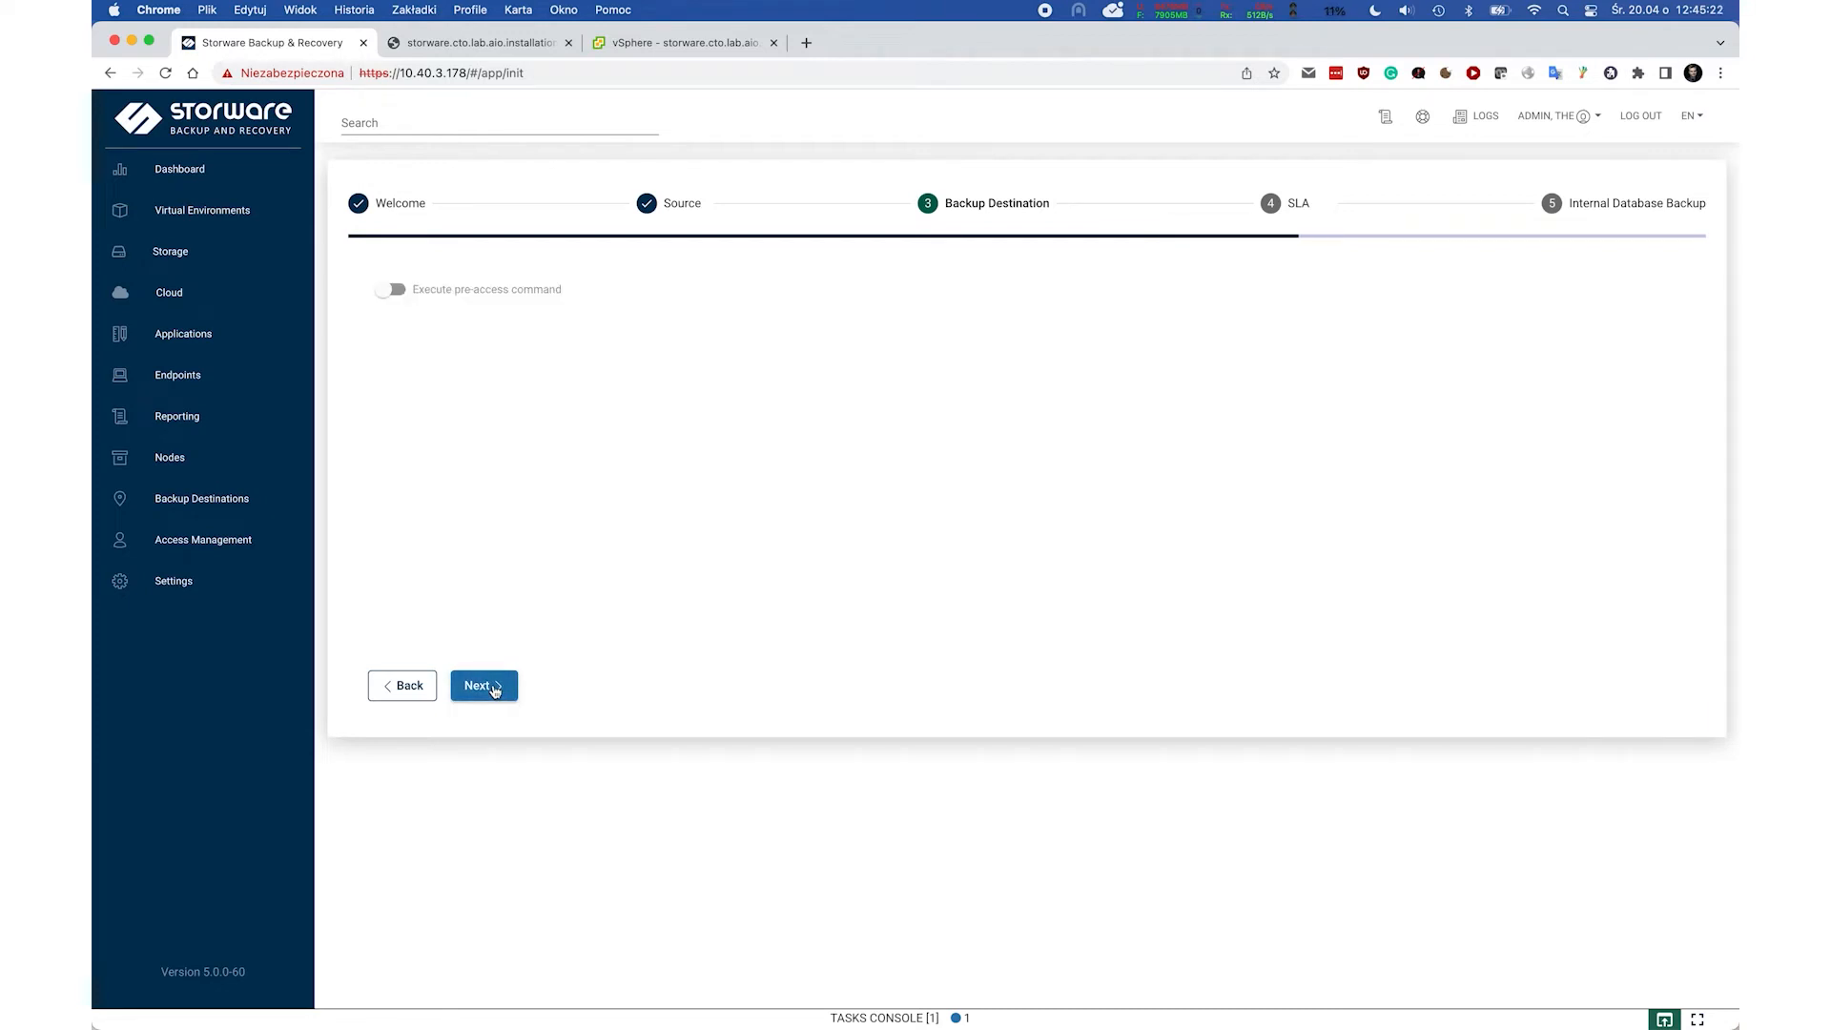
left_click(484, 685)
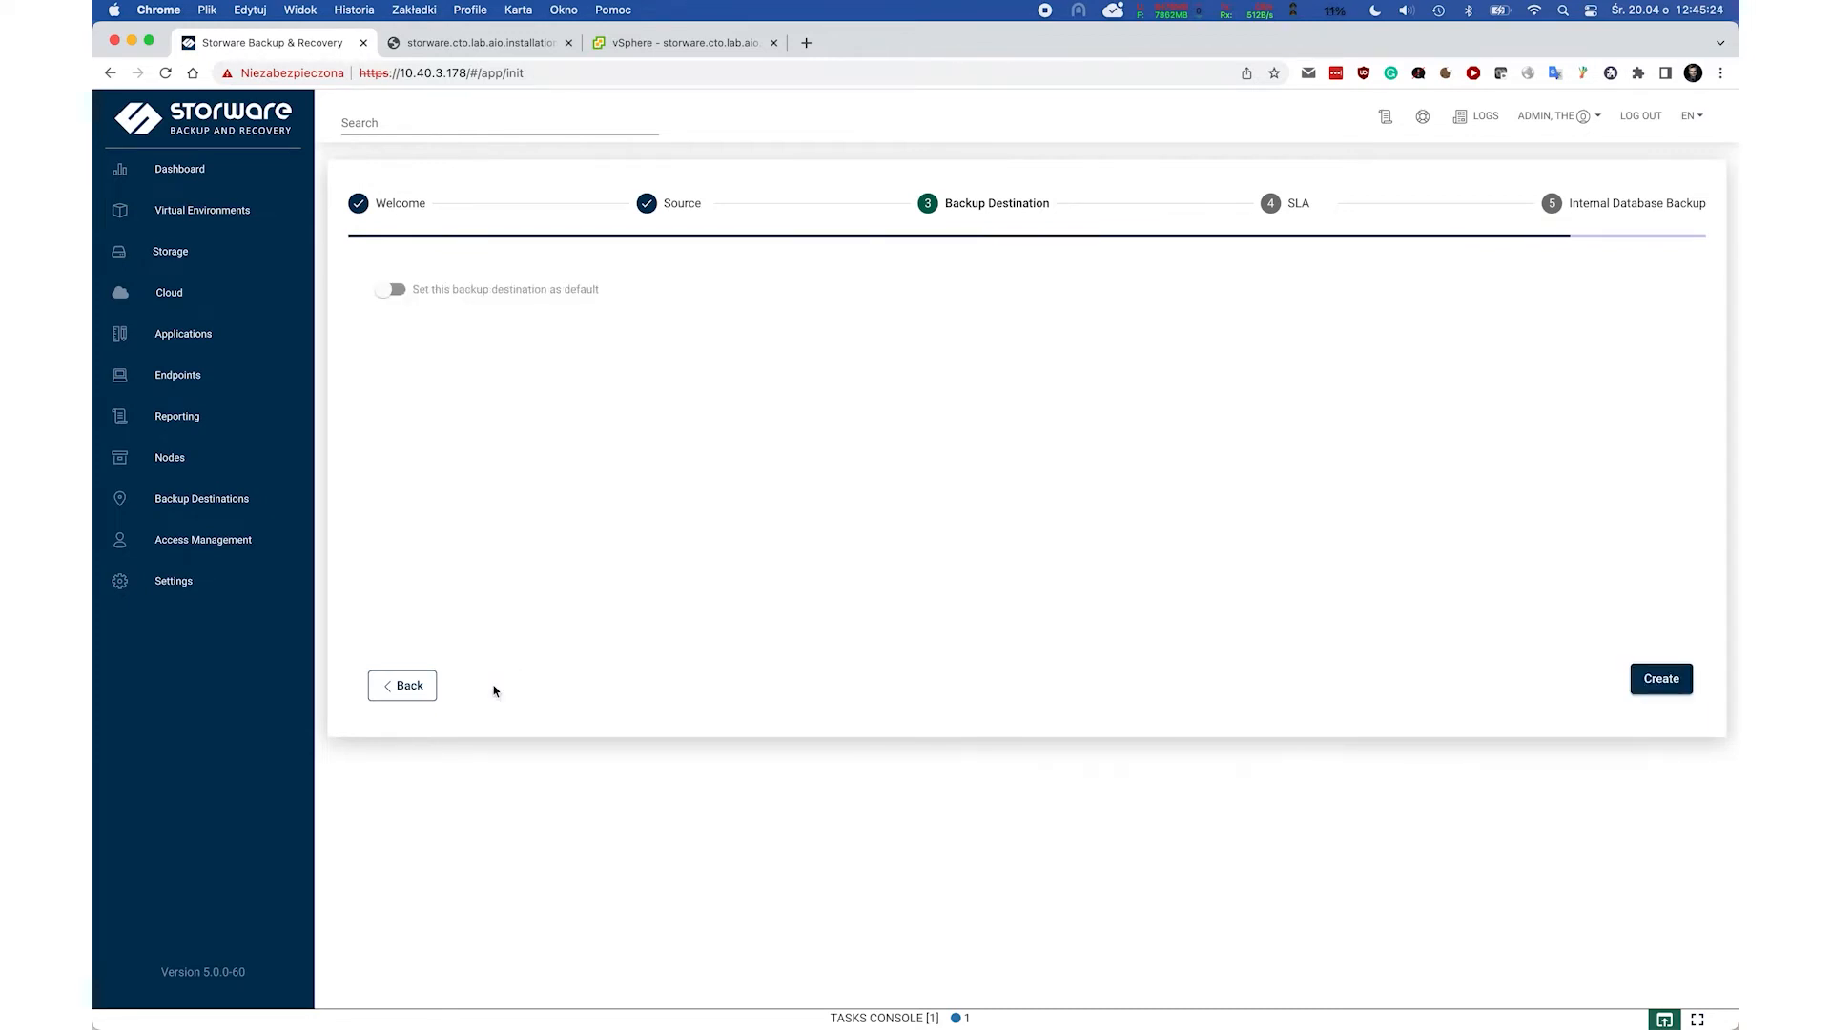
left_click(1645, 678)
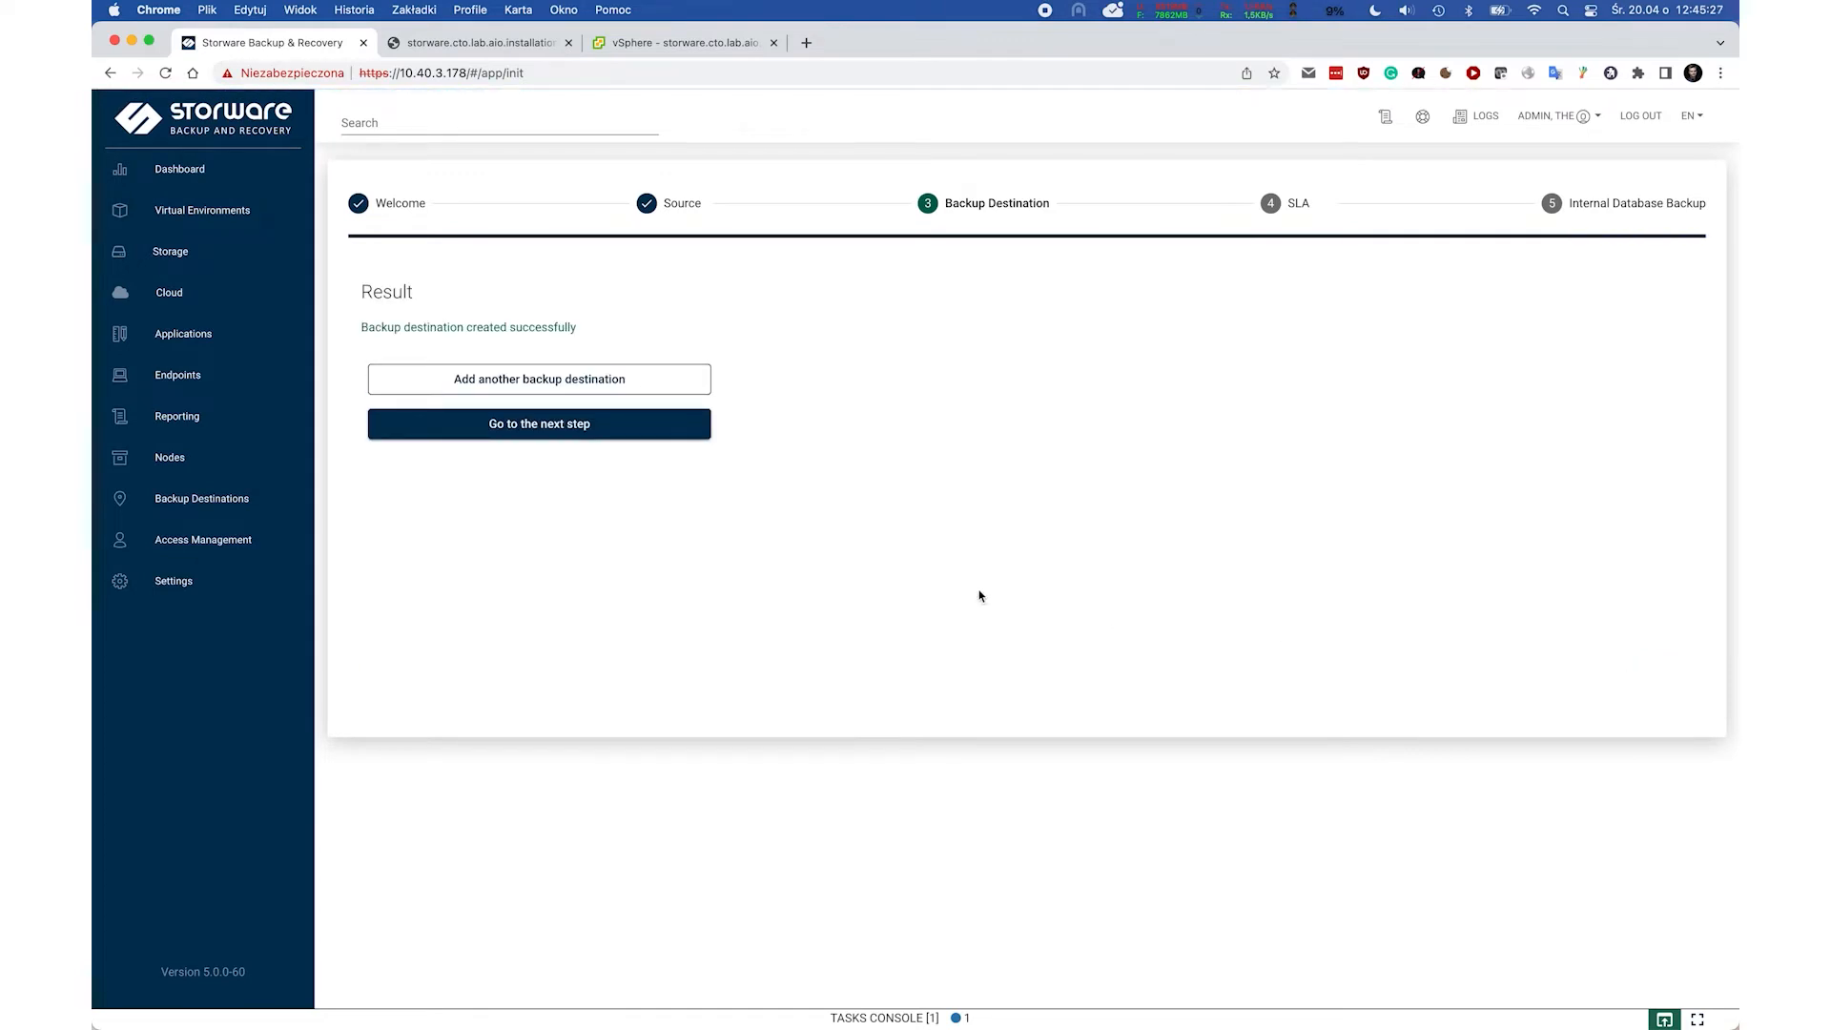
Start a virtual environment SLA policy named 'Production VMs' with auto-assignment disabled.
left_click(576, 423)
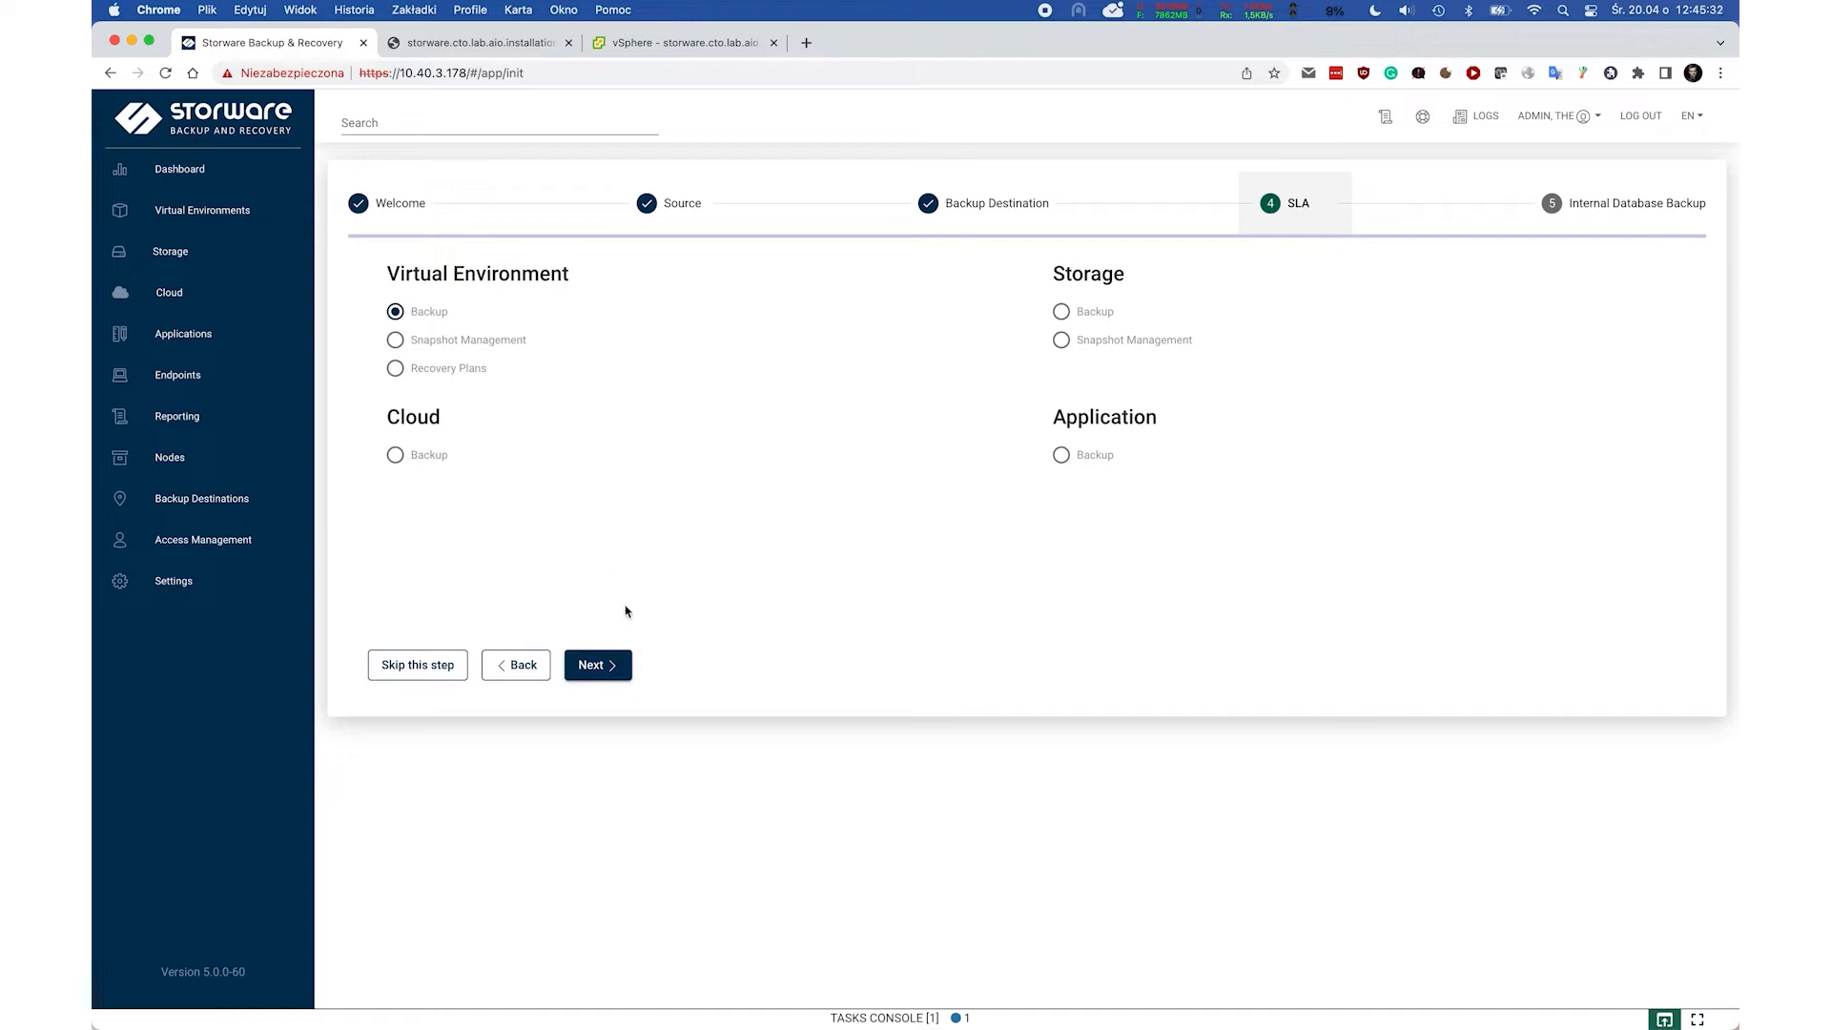
left_click(601, 662)
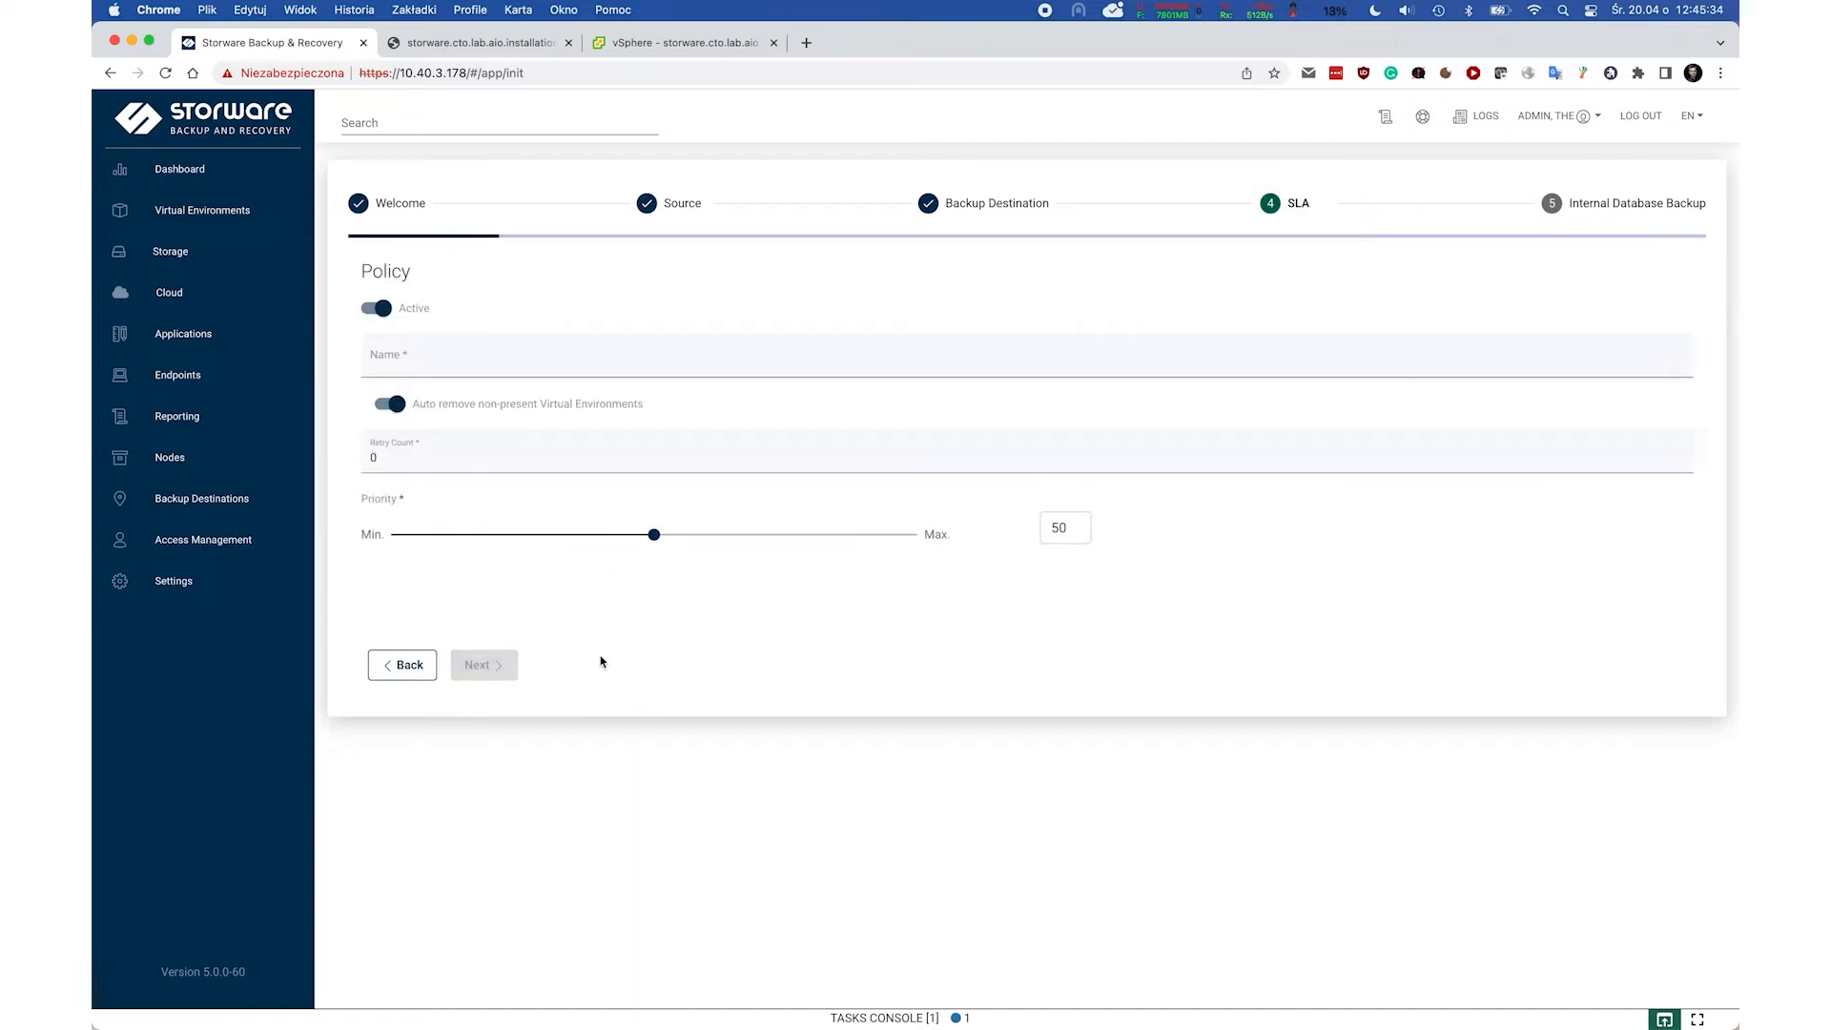
left_click(443, 356)
type("Prod")
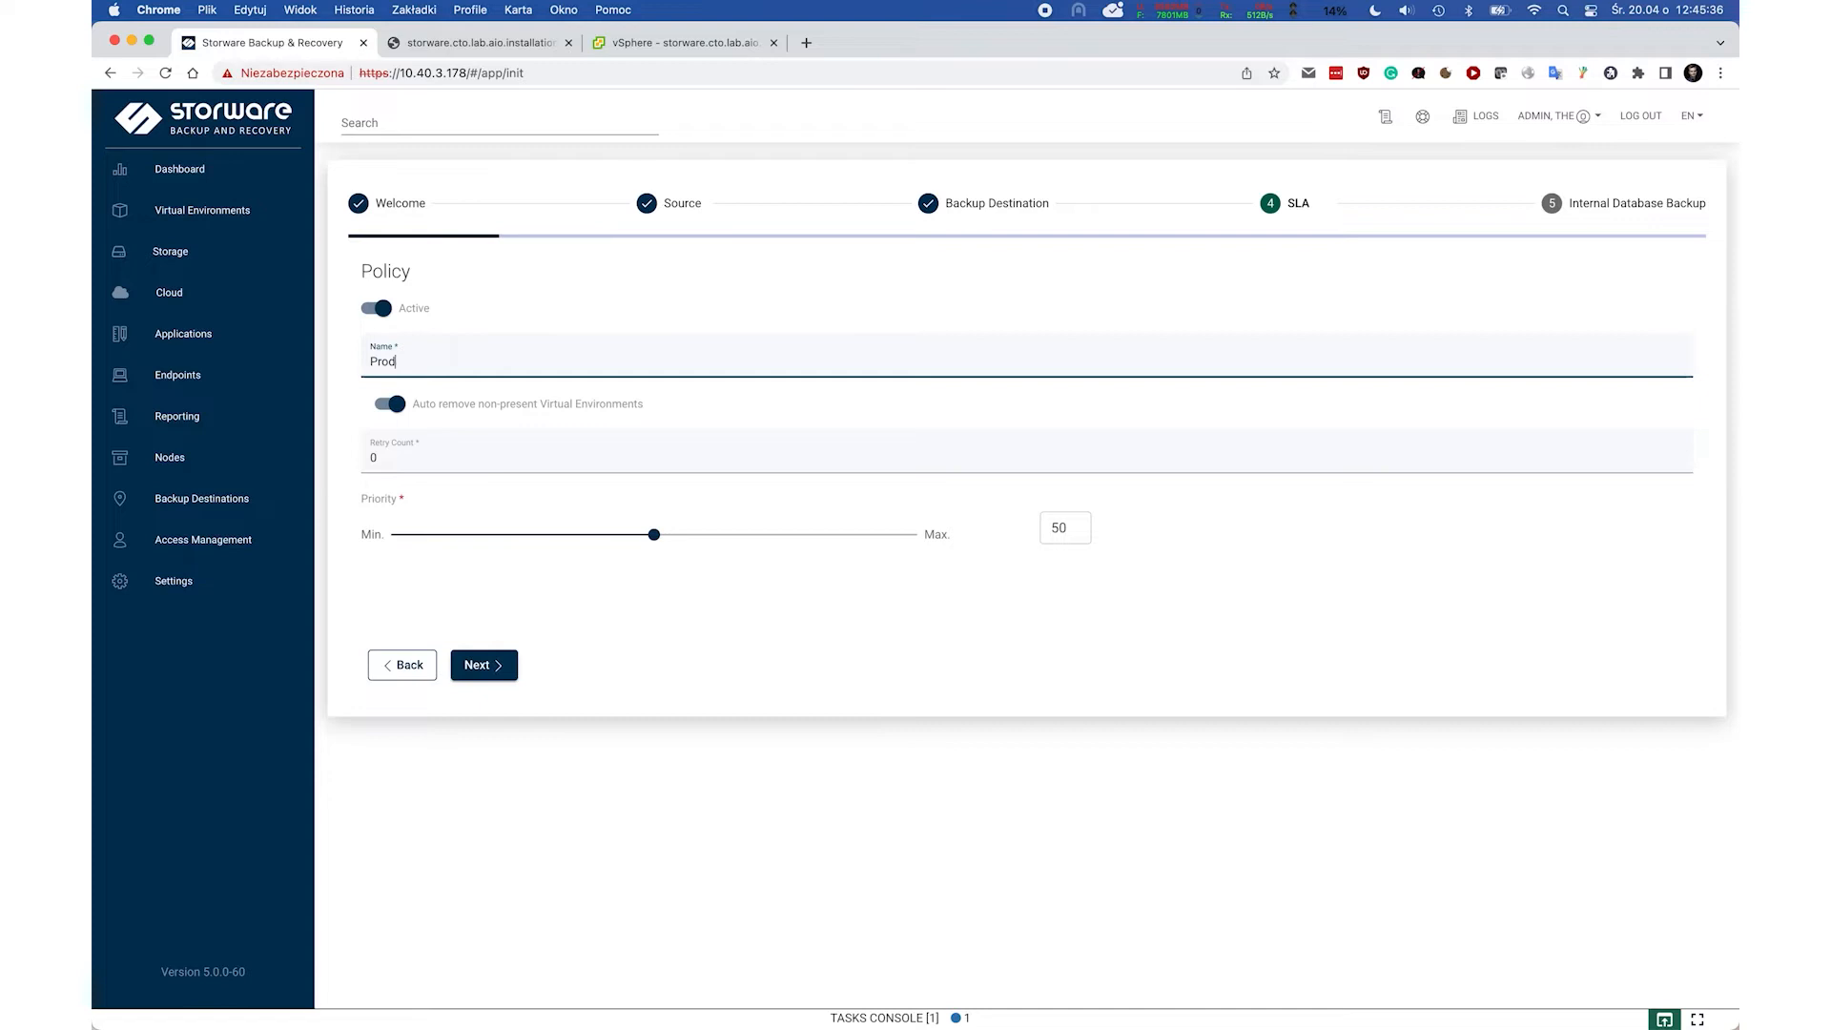
type("uction VMs")
left_click(484, 665)
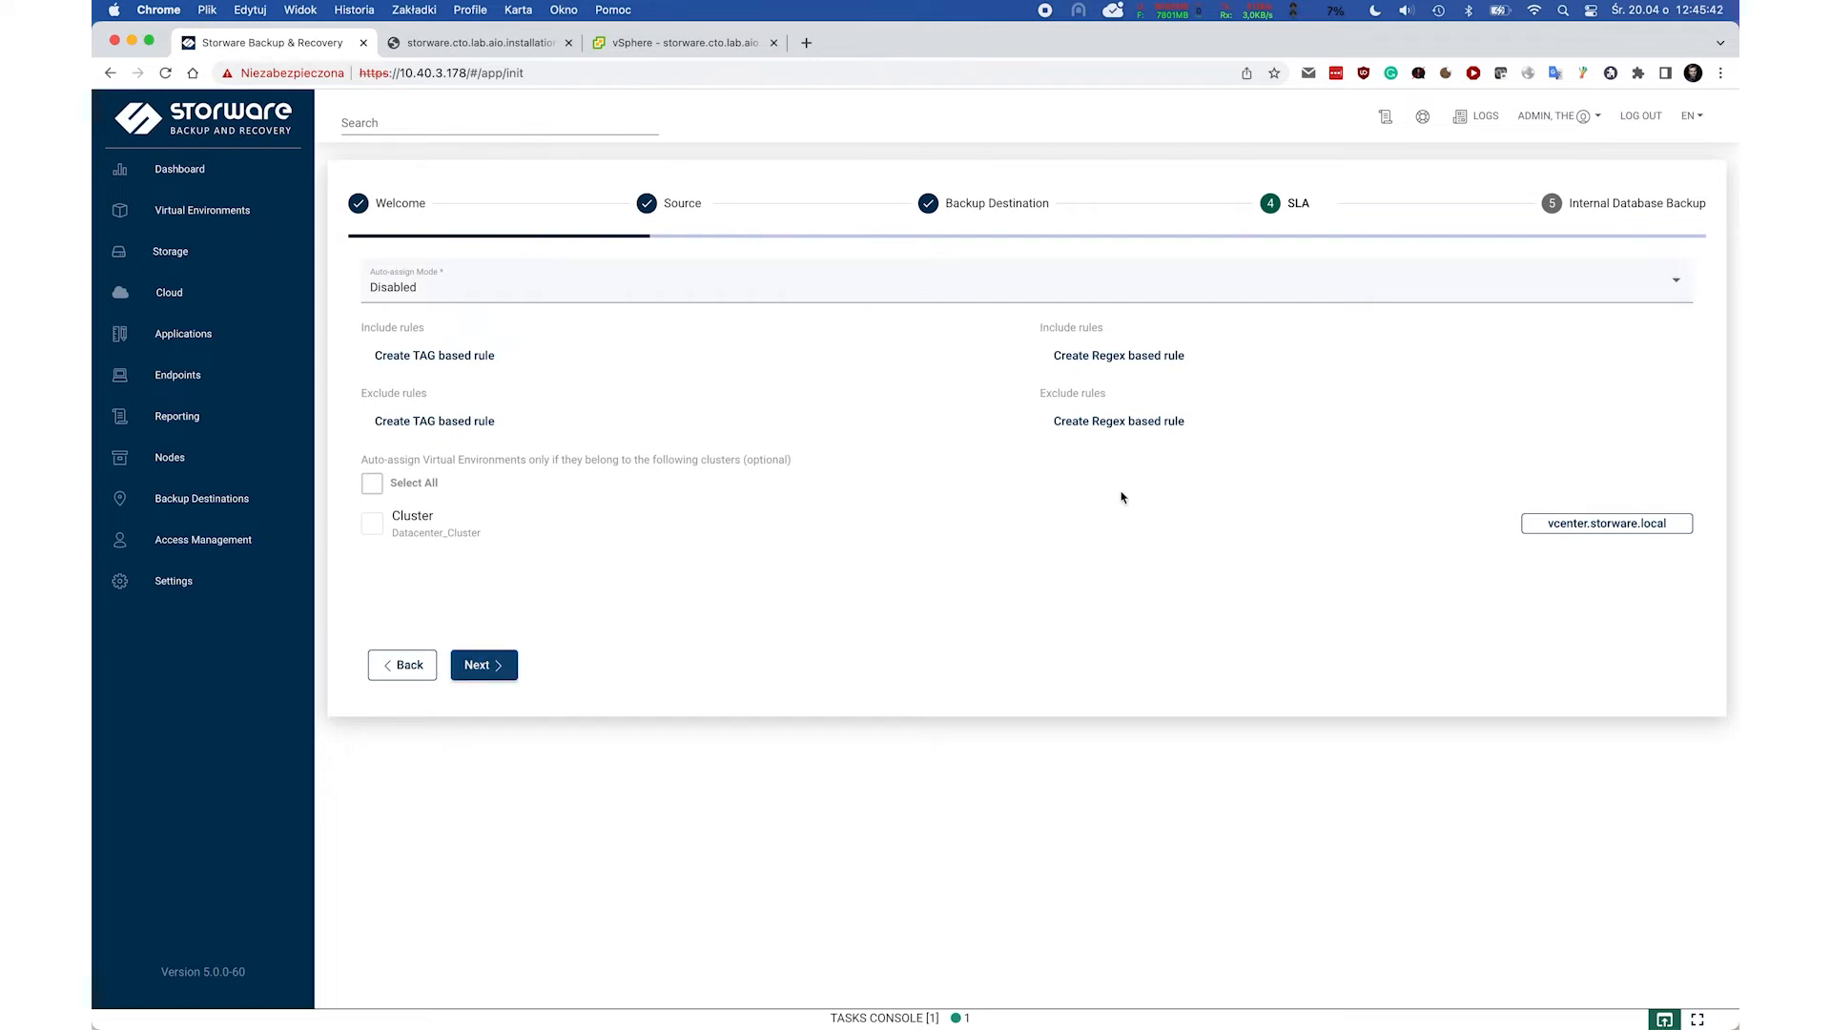
left_click(480, 665)
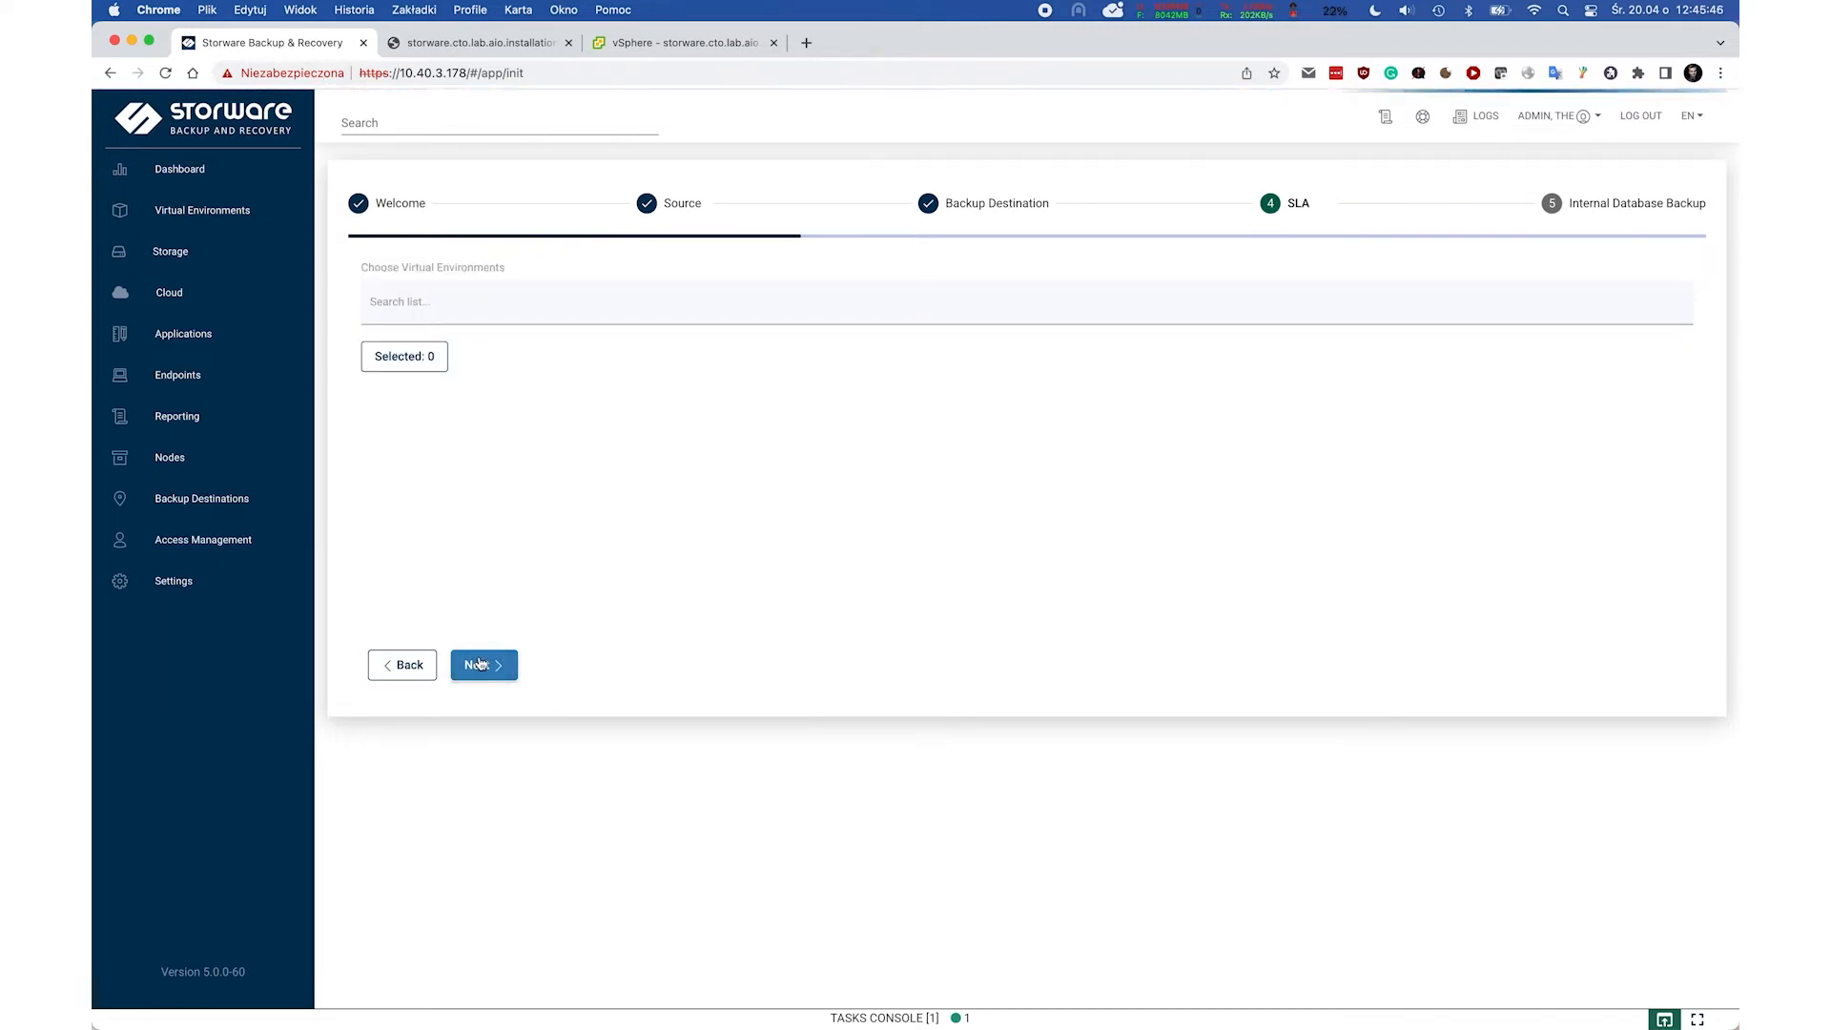
Add the windows-10 VM to the policy and keep Local FS 30-day retention and default thresholds.
left_click(503, 303)
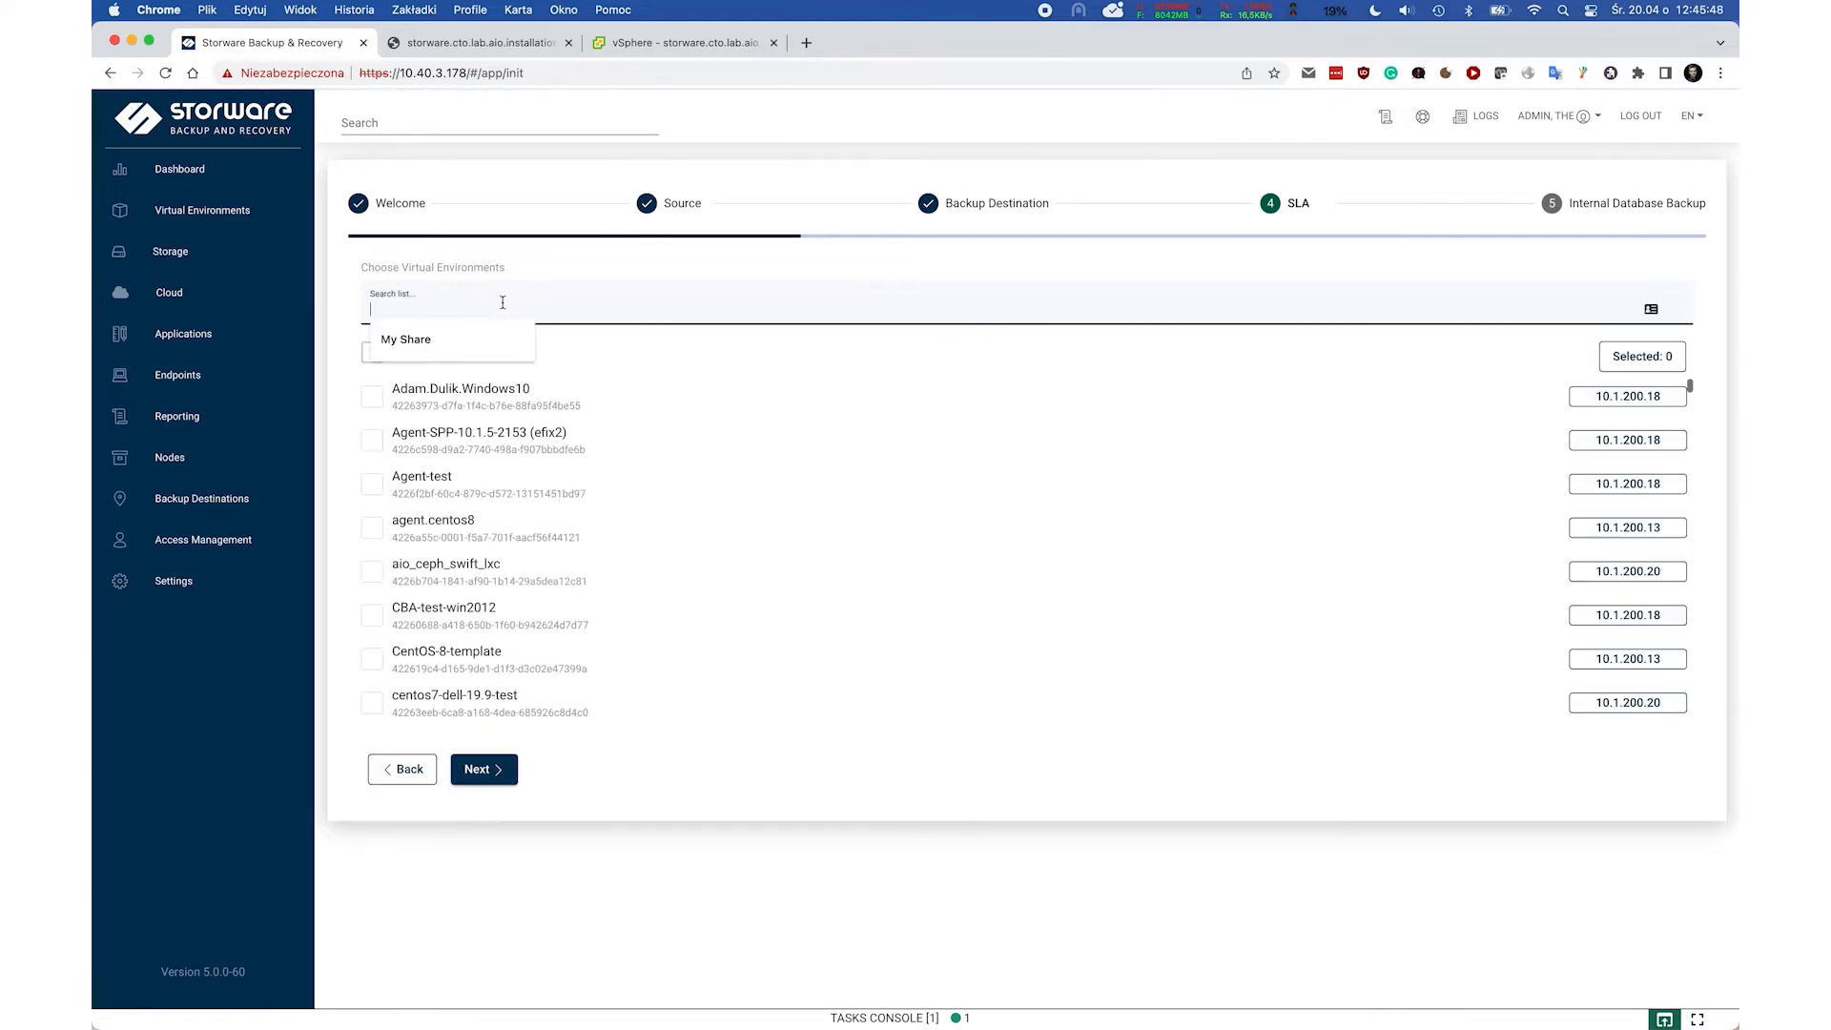
type("windows-10")
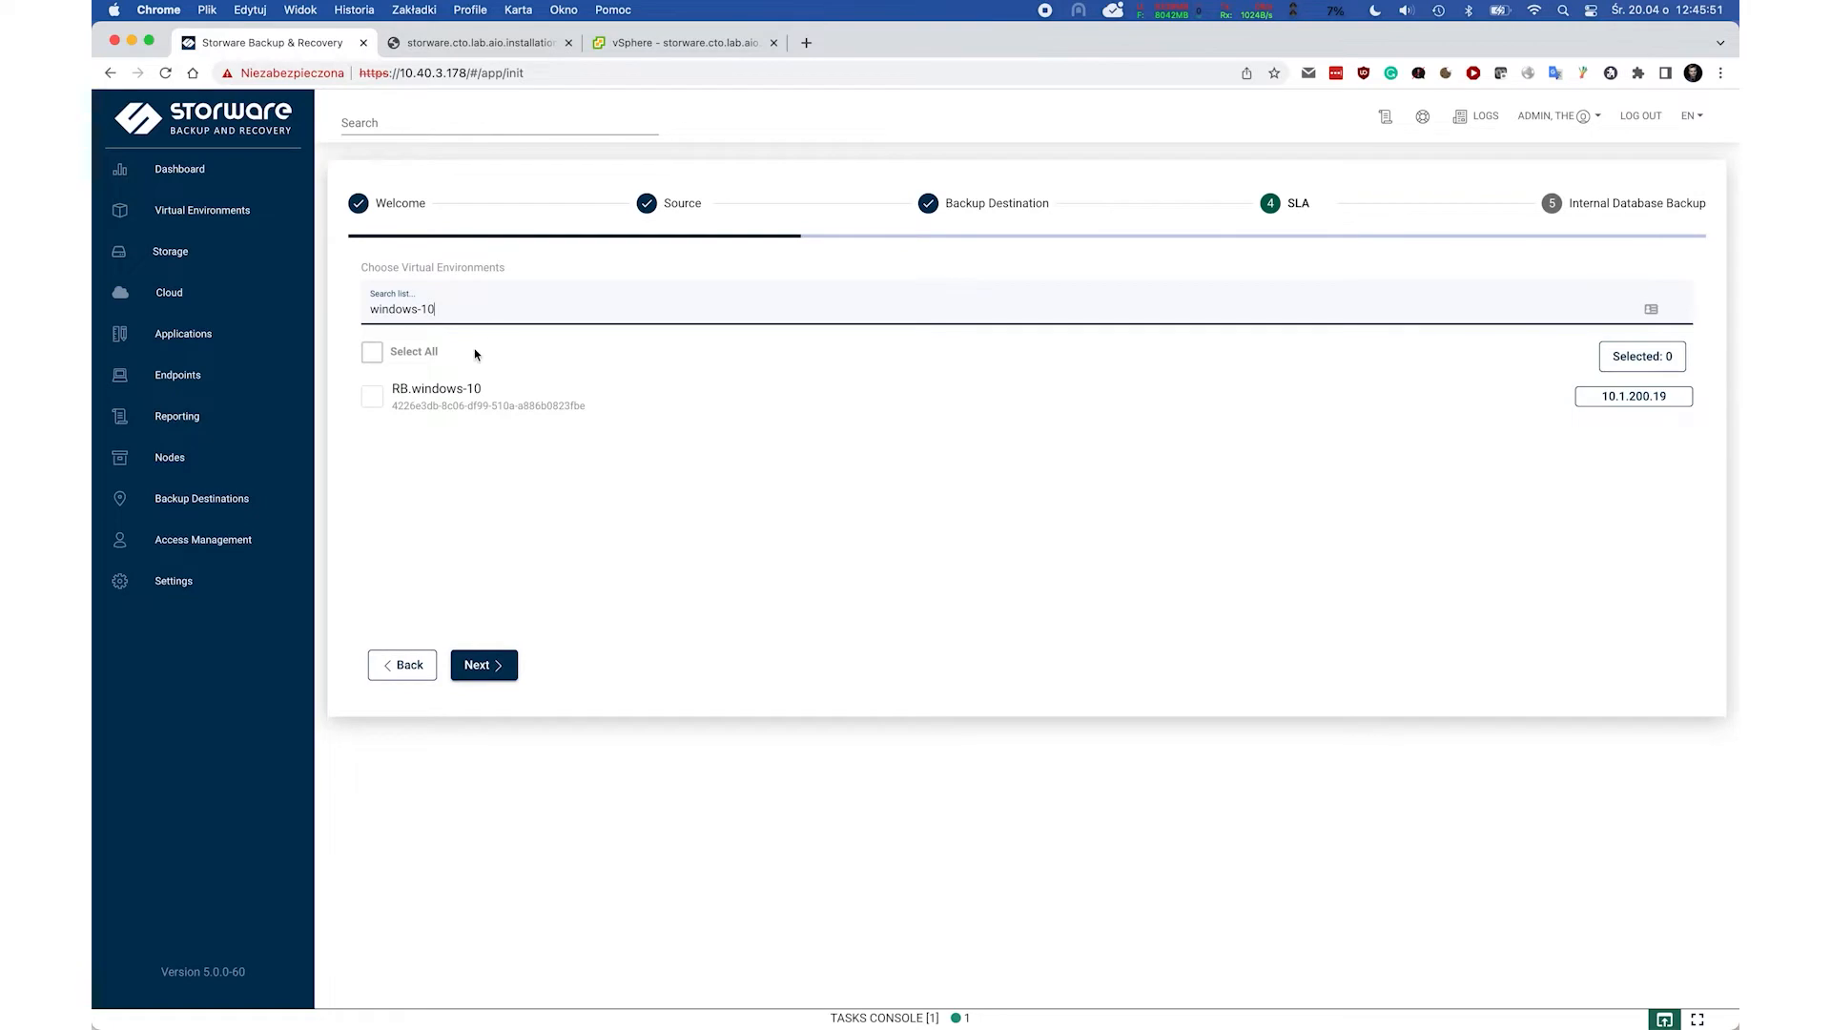
left_click(373, 397)
left_click(483, 665)
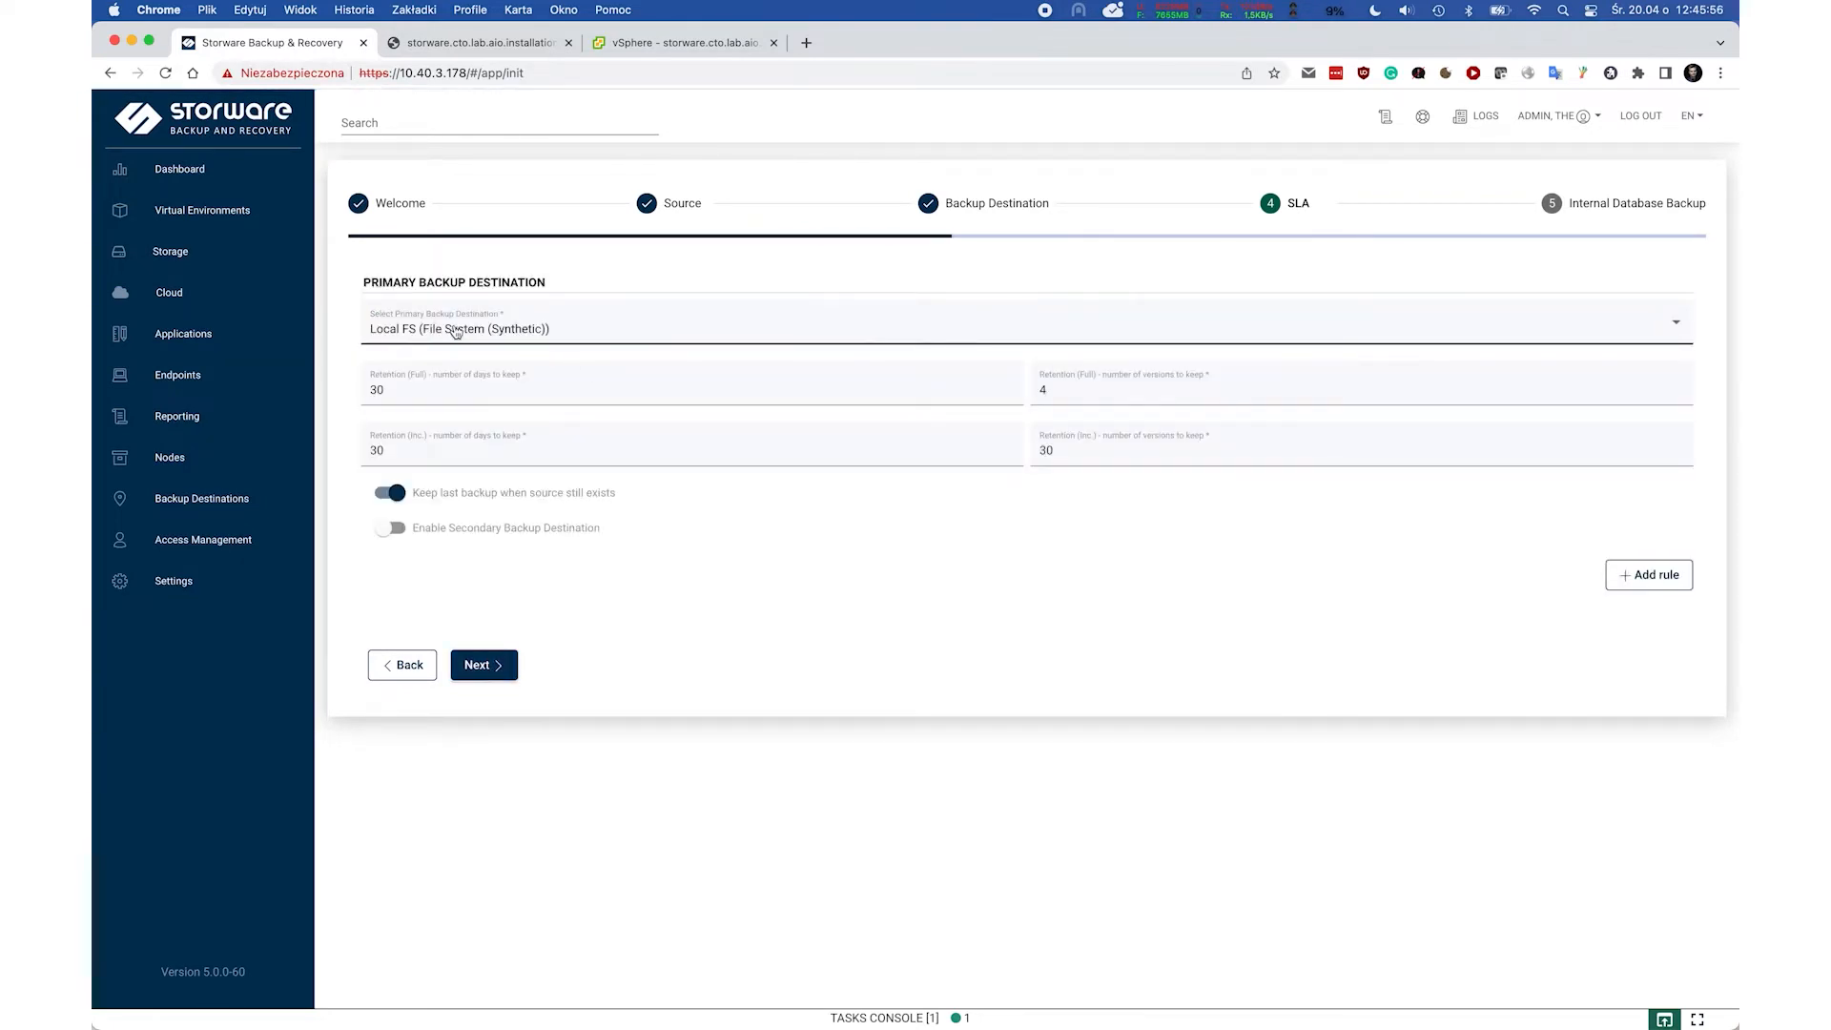
left_click(503, 662)
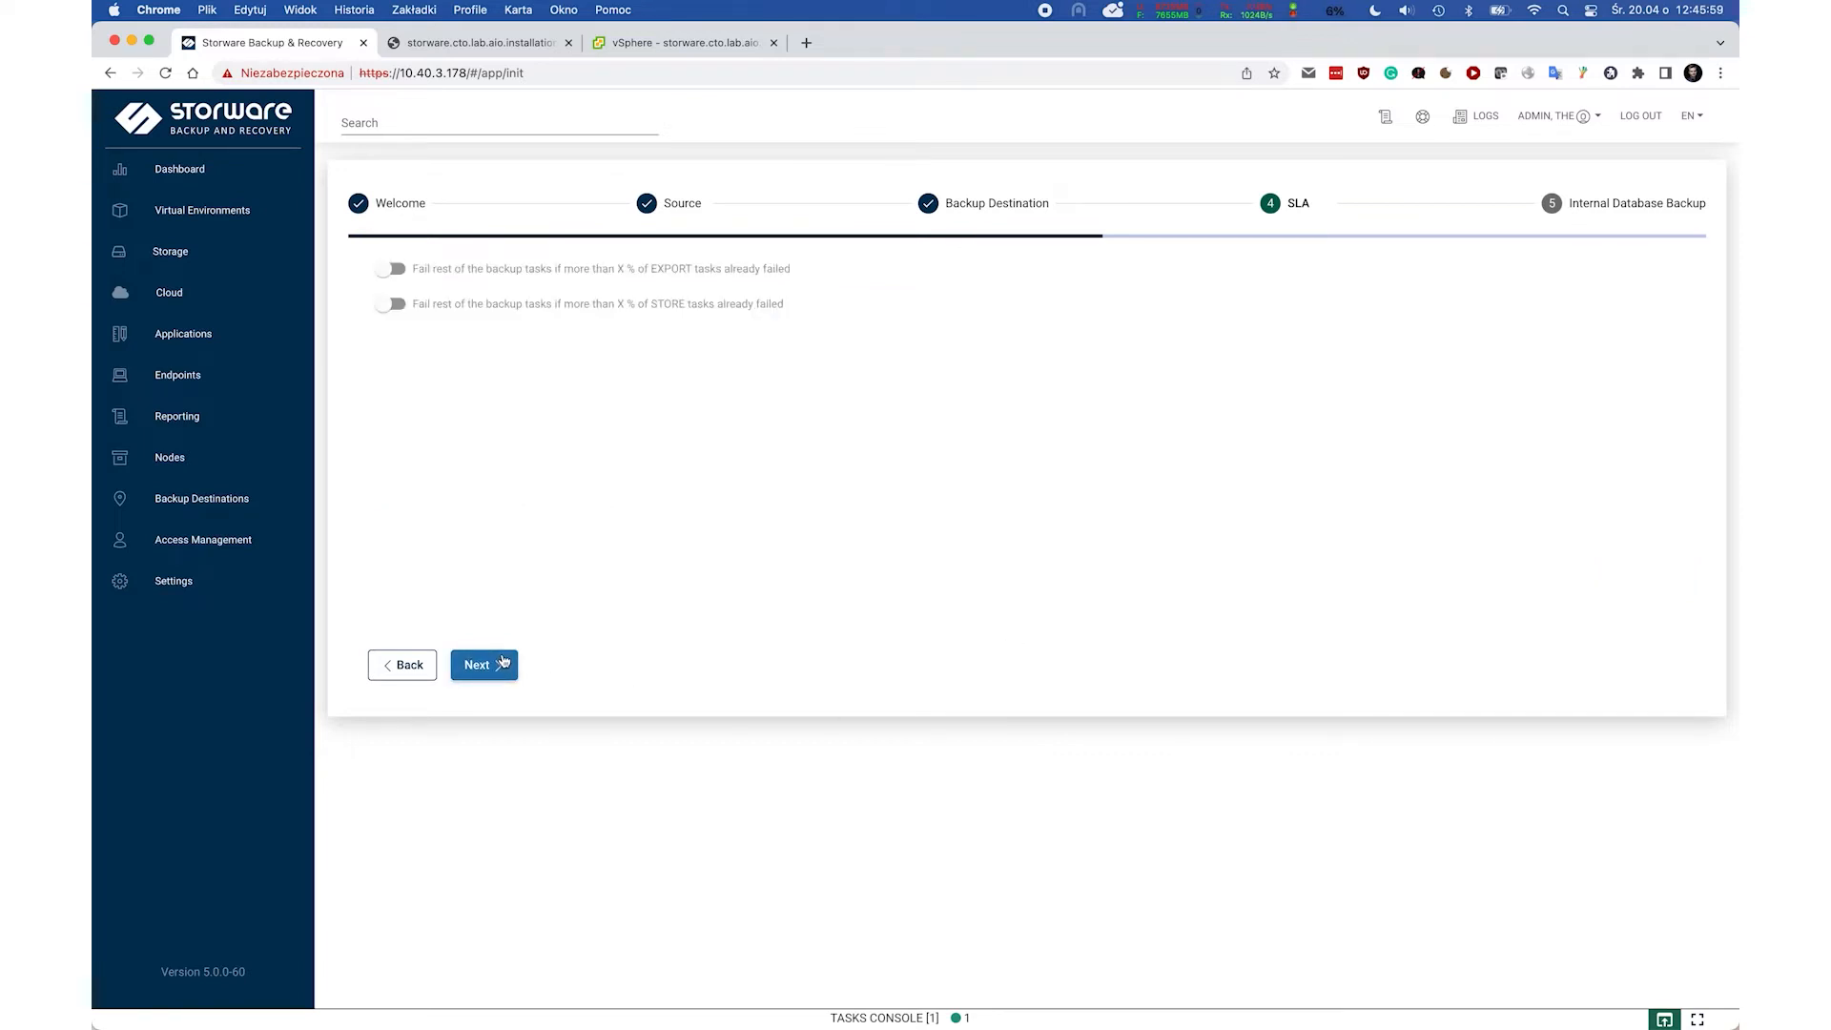
left_click(503, 662)
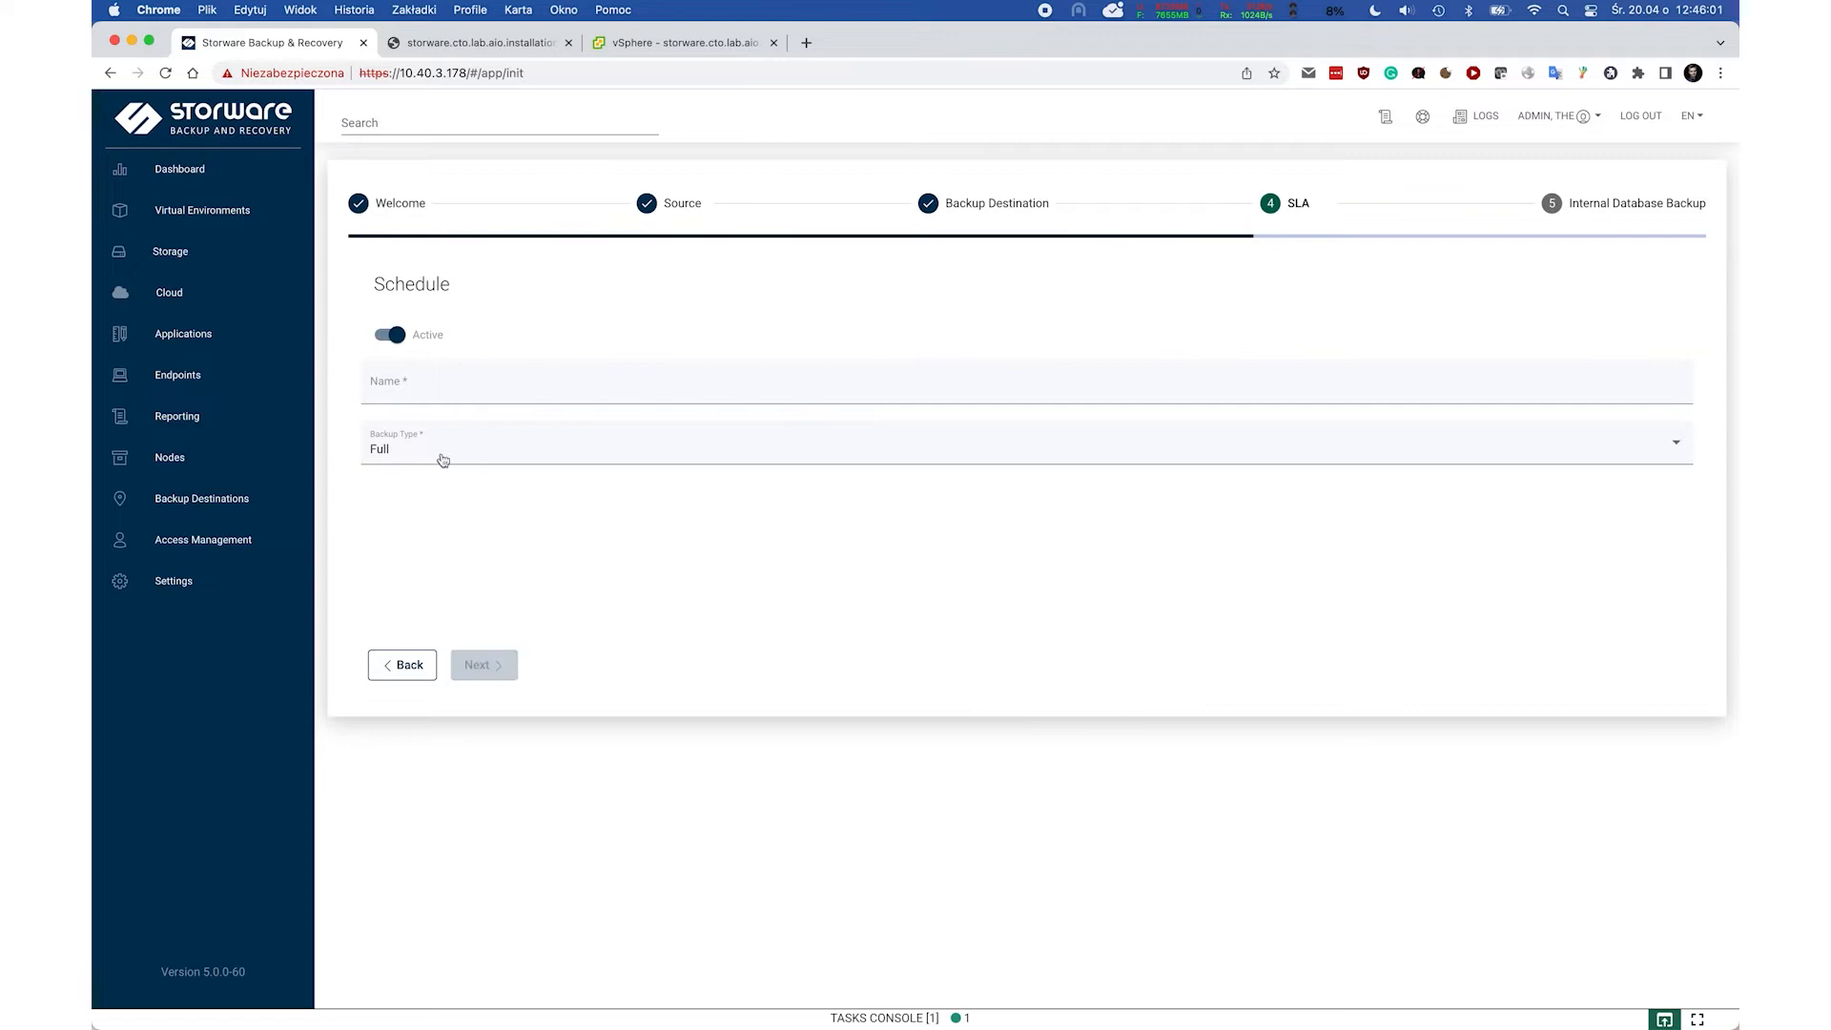
Add a 'Weekly full' Full schedule on Sundays at 7:00 PM, 360-minute window, and create the SLA.
left_click(424, 381)
type("Weekly full")
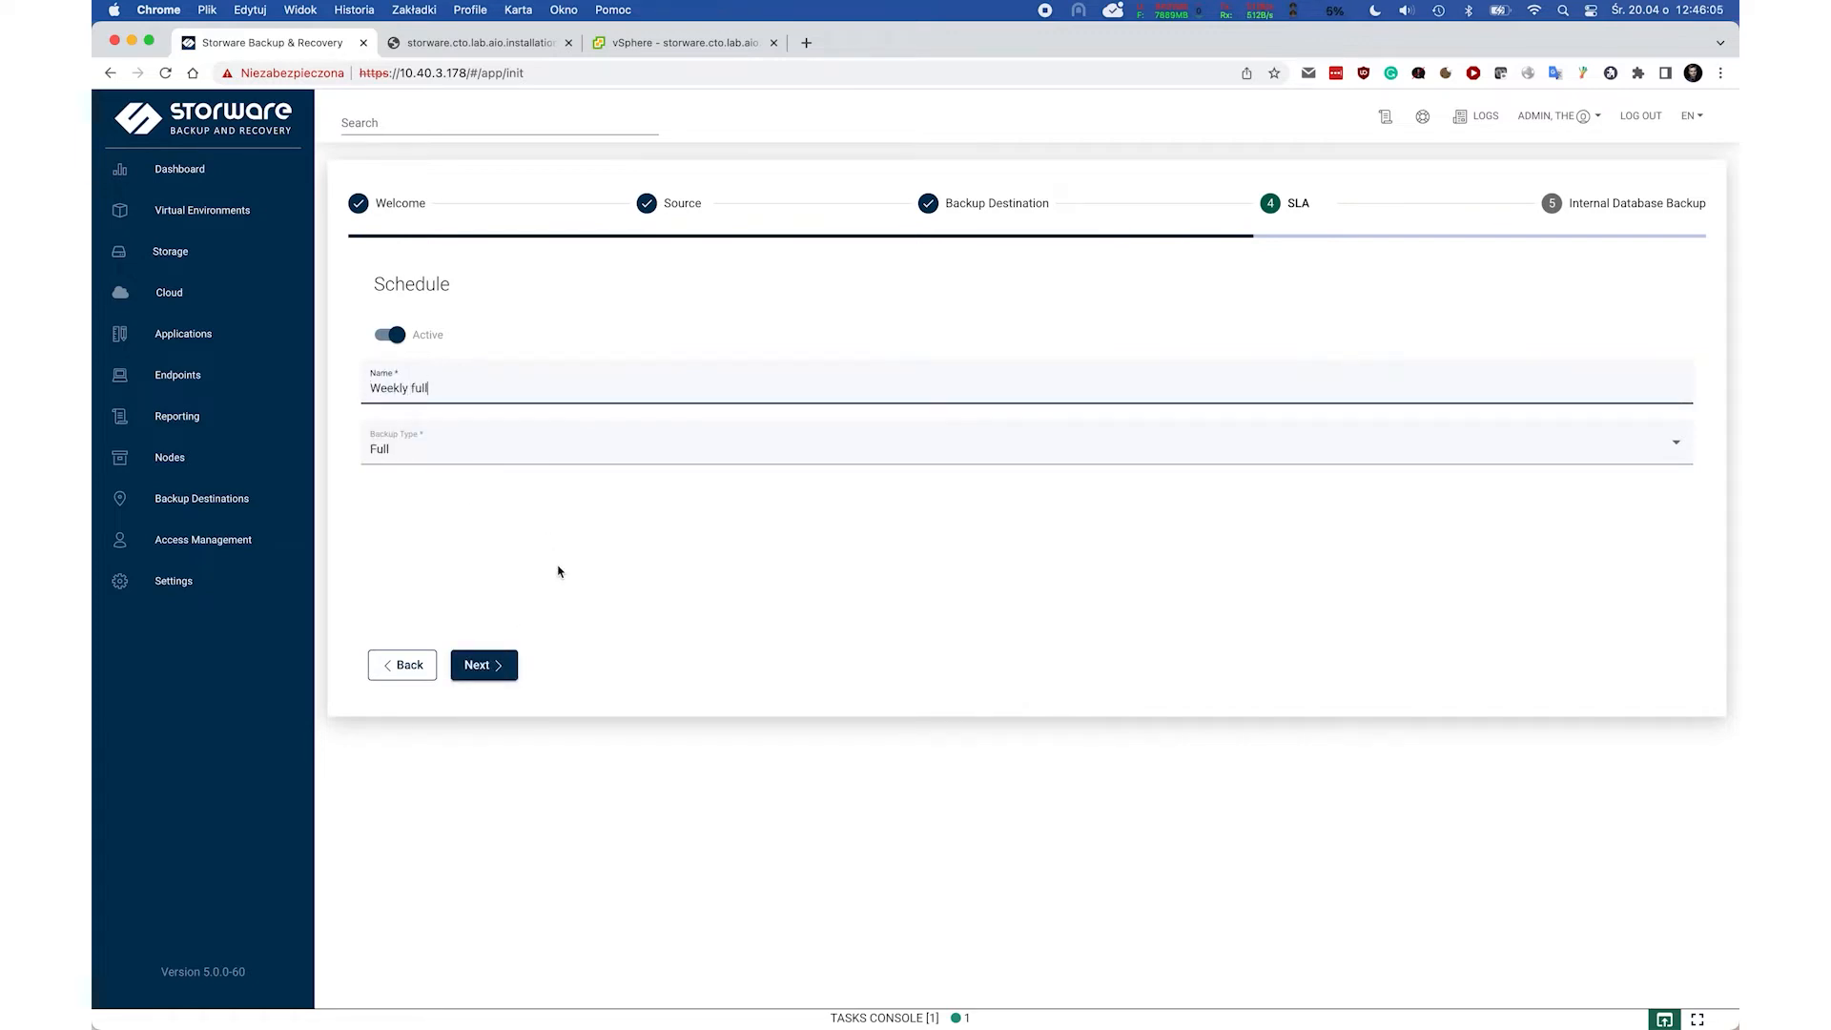
left_click(493, 667)
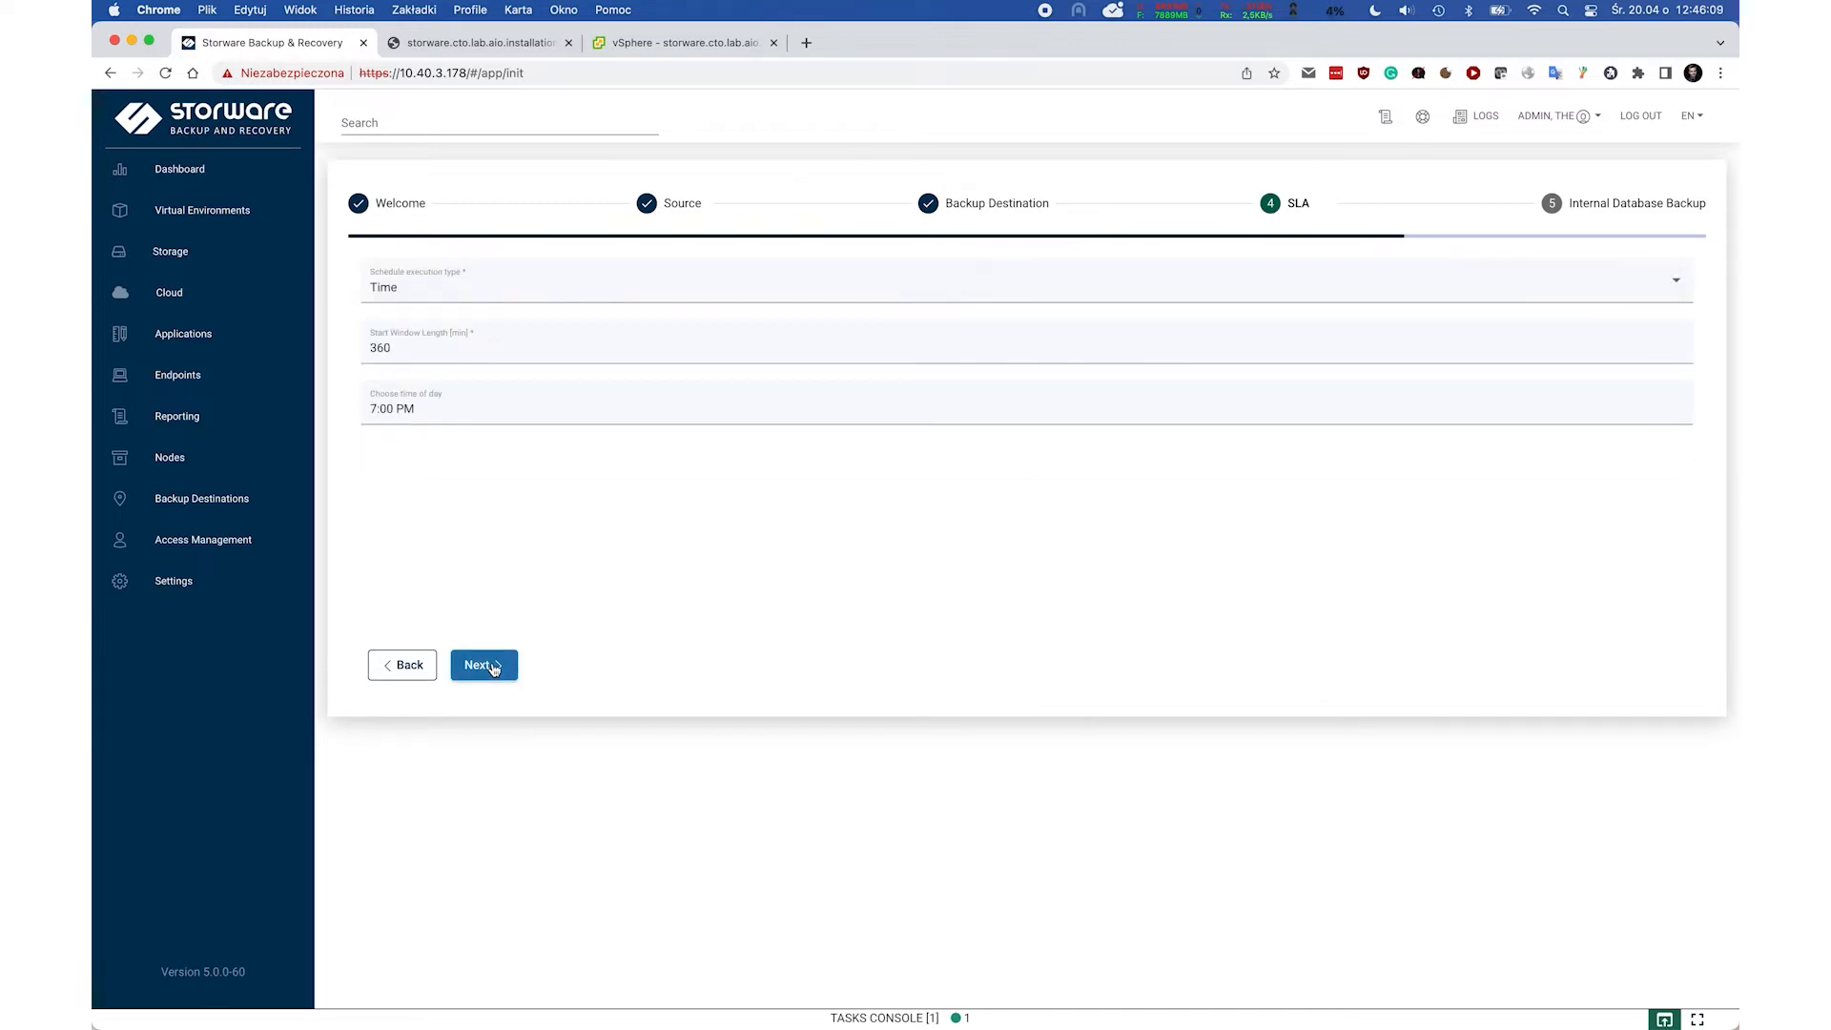
left_click(493, 667)
left_click(382, 543)
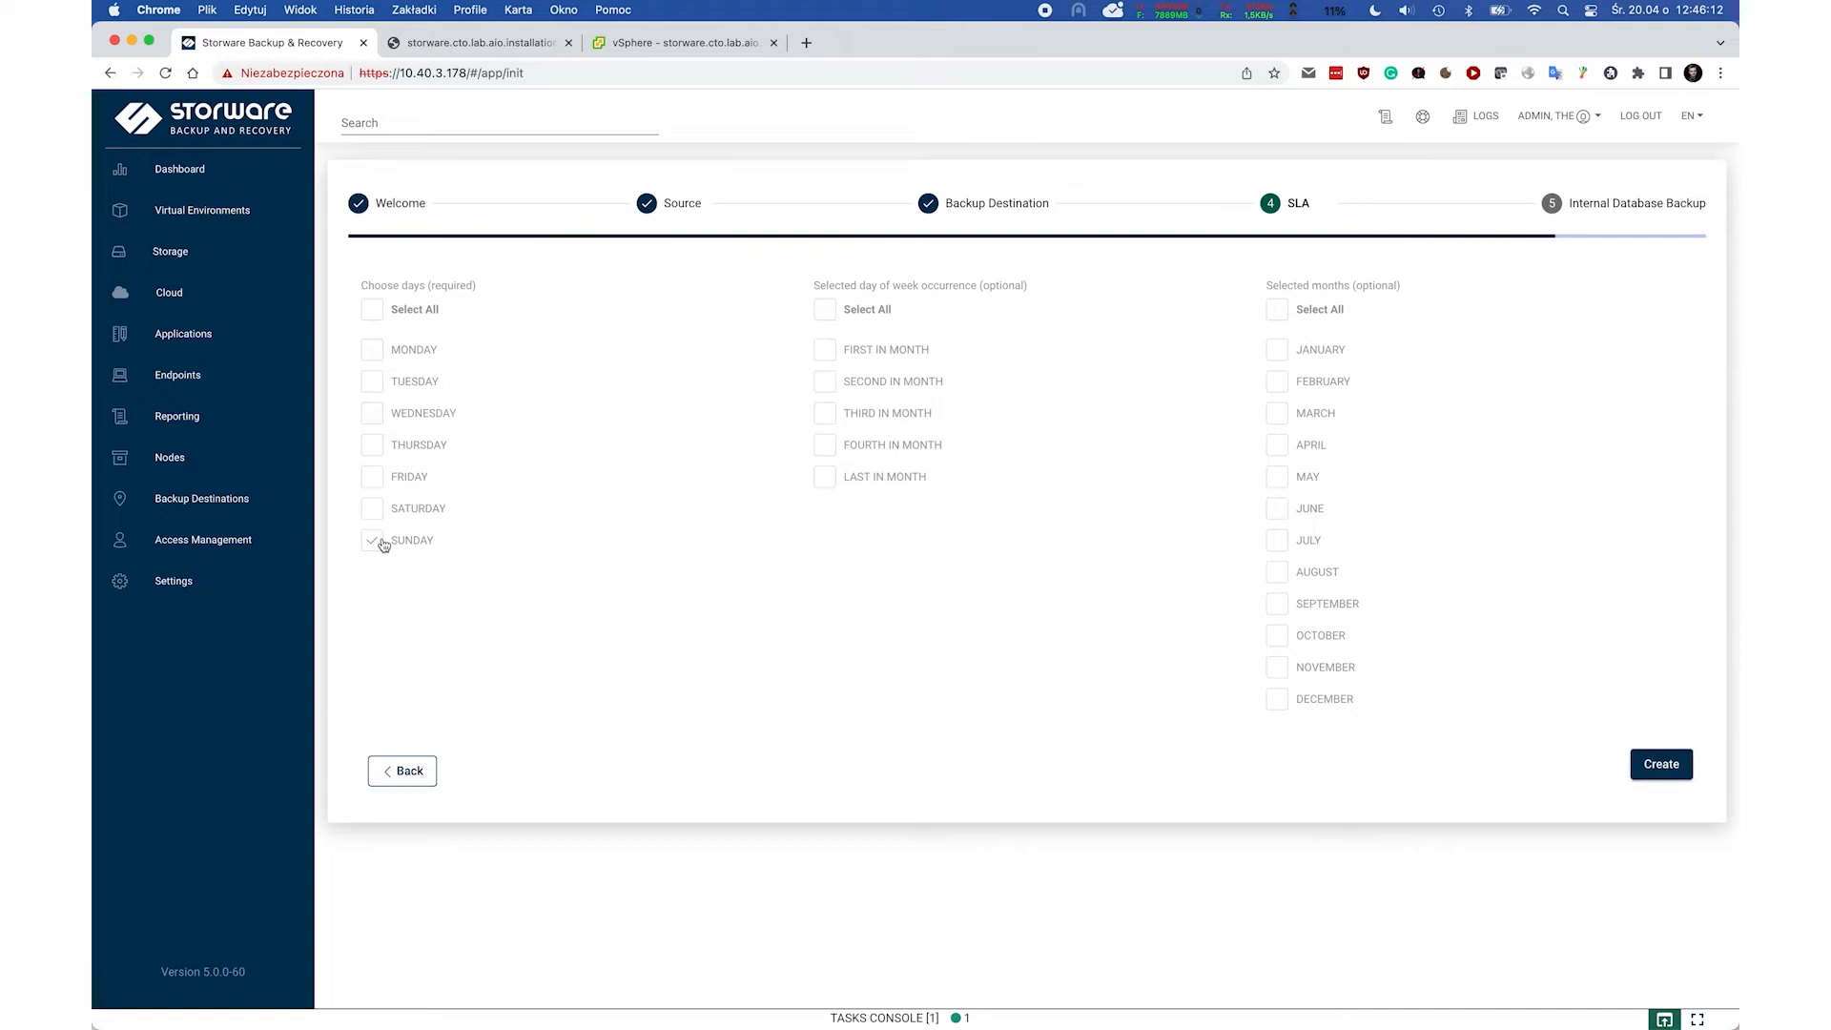
left_click(1669, 769)
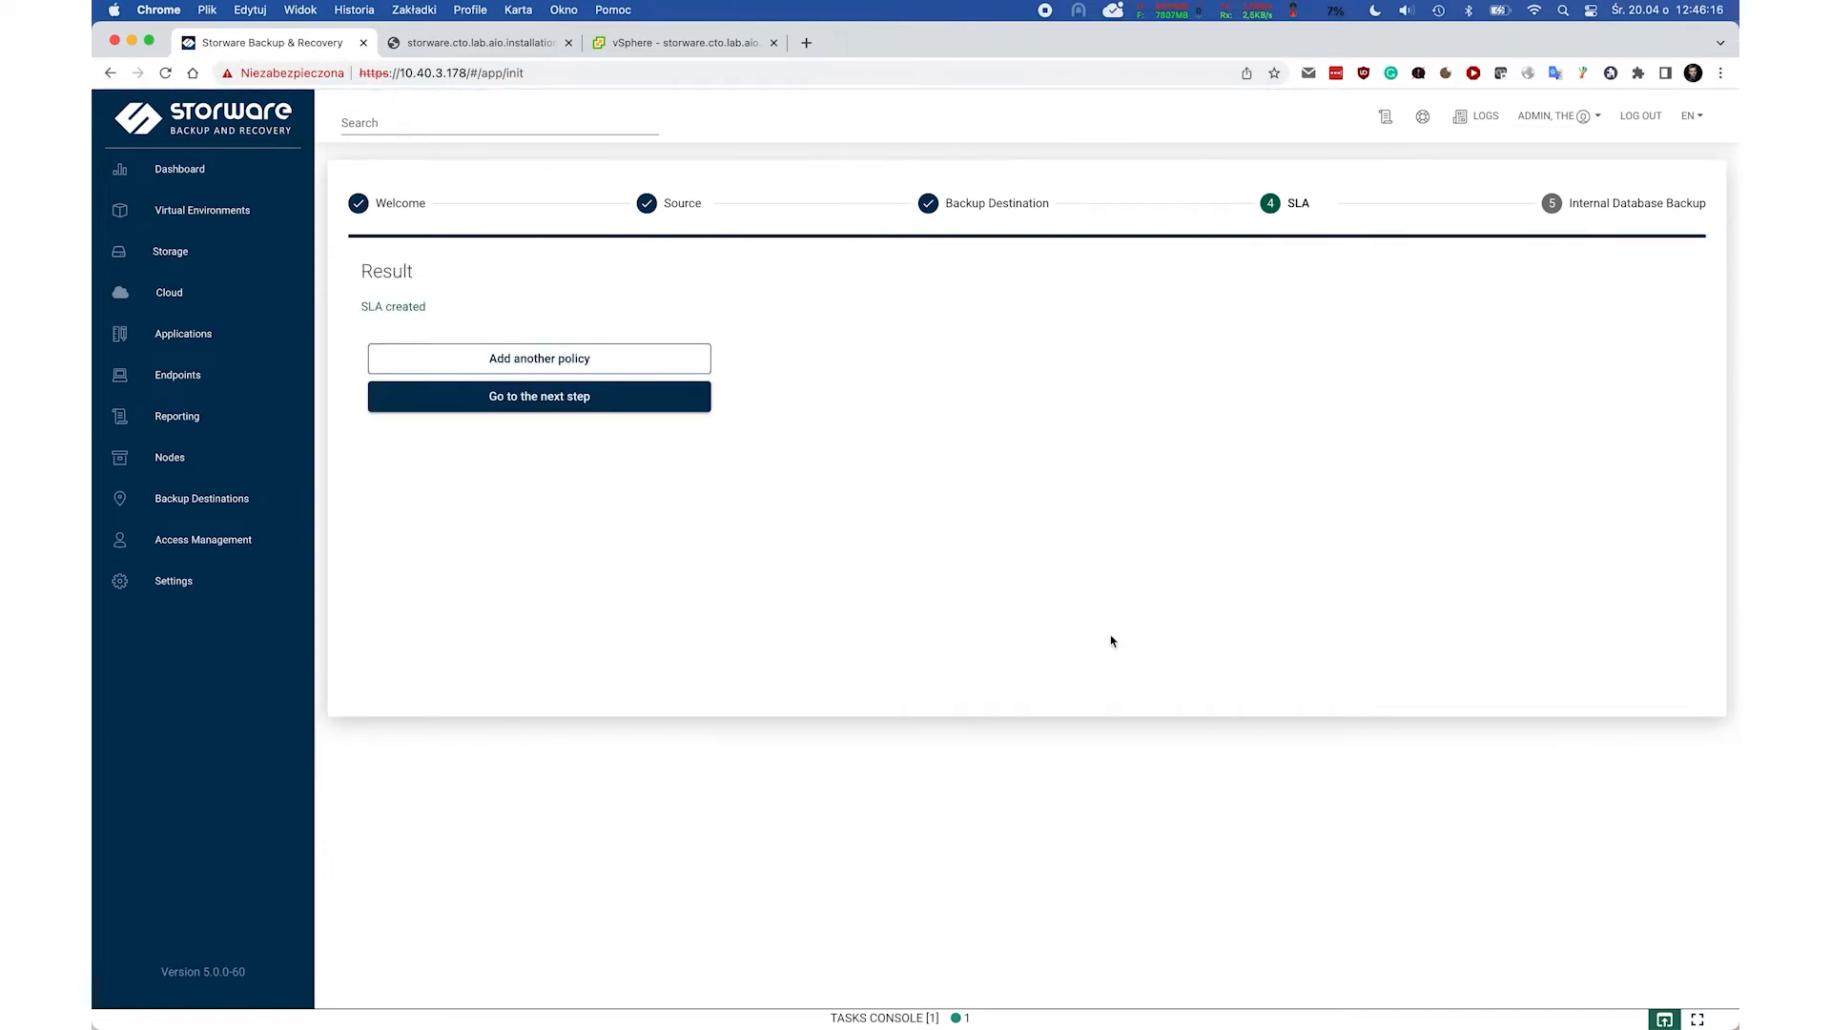
Keep Default Config for internal database backup at 7:00 PM, finish the wizard, and return to the Dashboard.
left_click(546, 397)
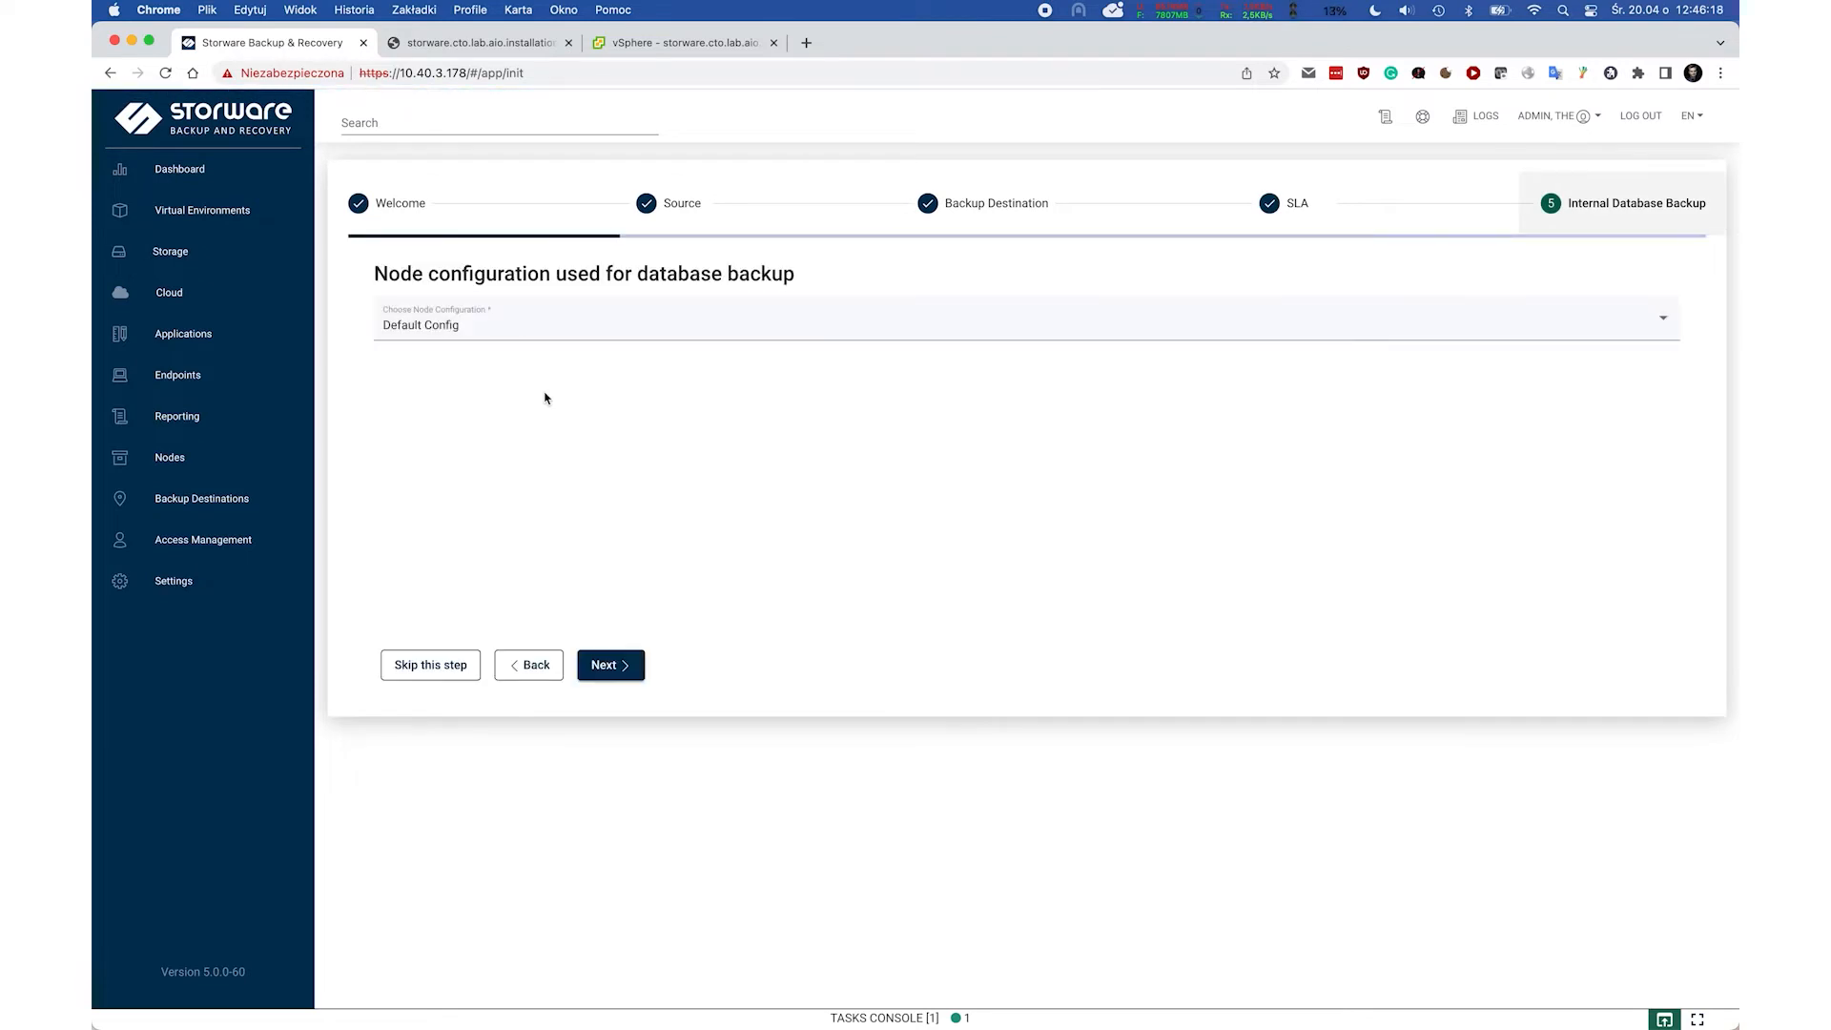
left_click_drag(795, 274, 639, 270)
left_click(617, 399)
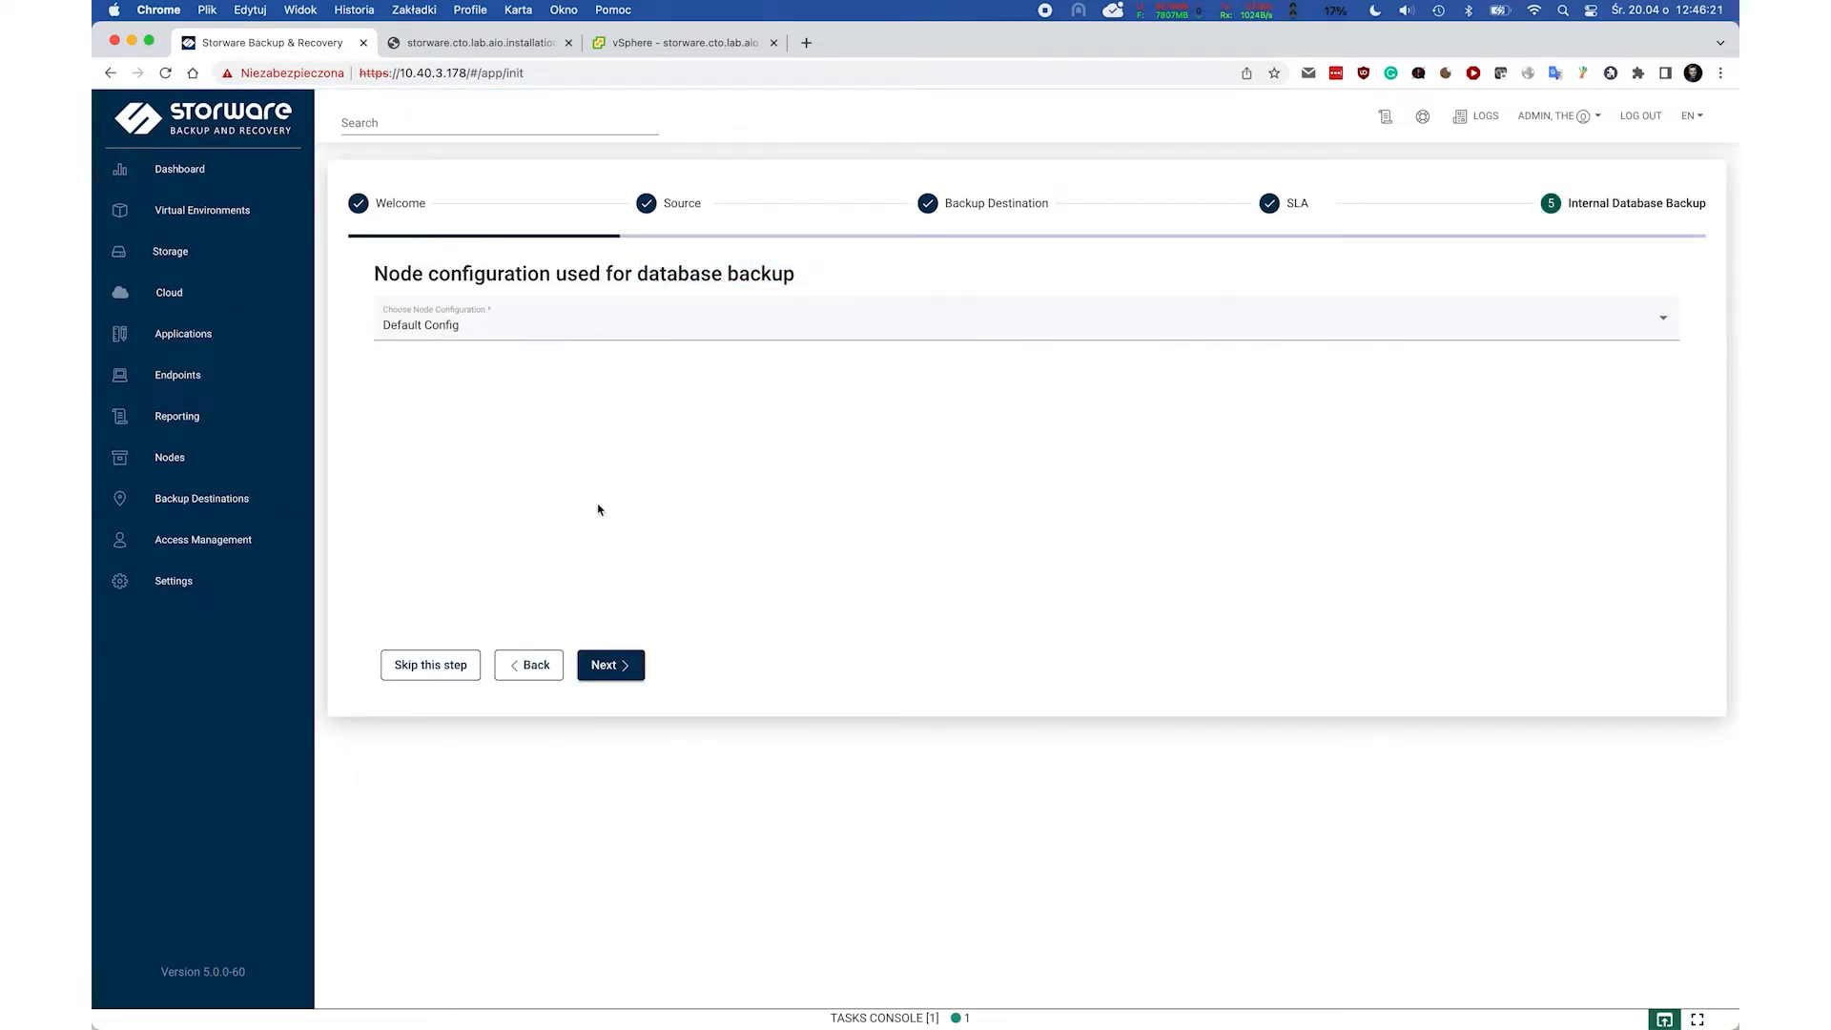
left_click(624, 661)
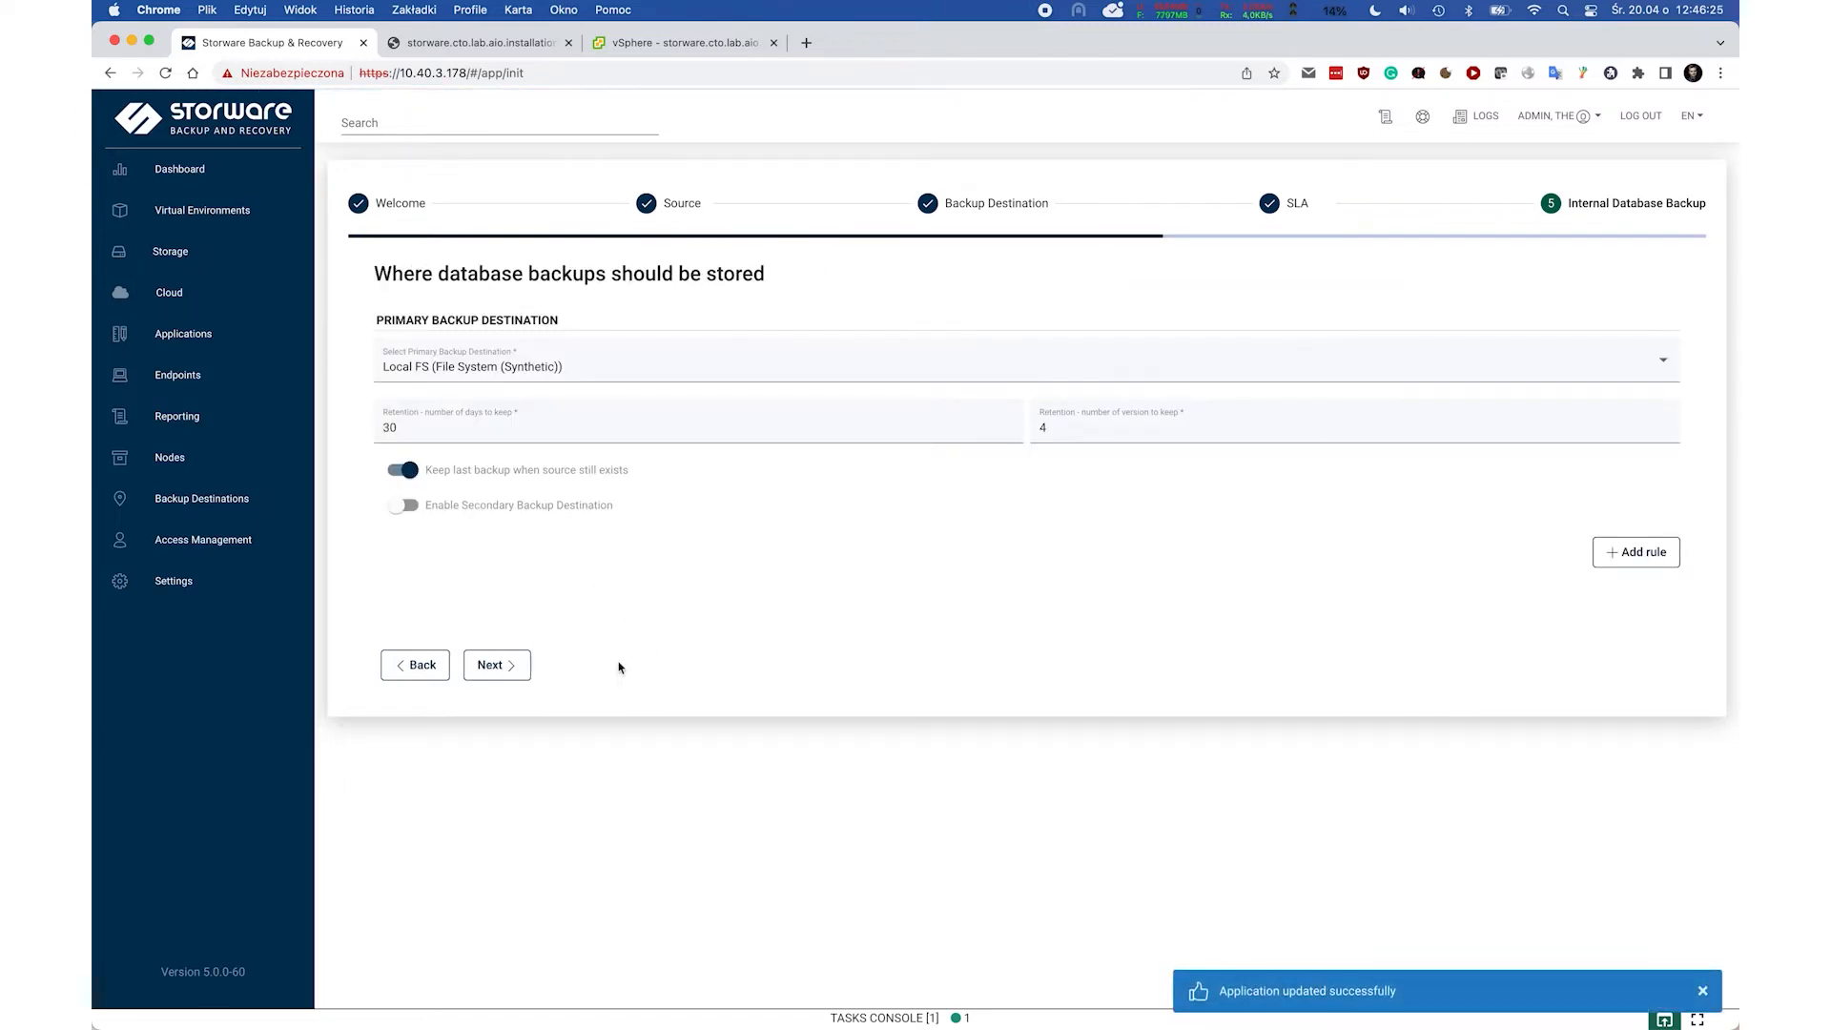
left_click(516, 672)
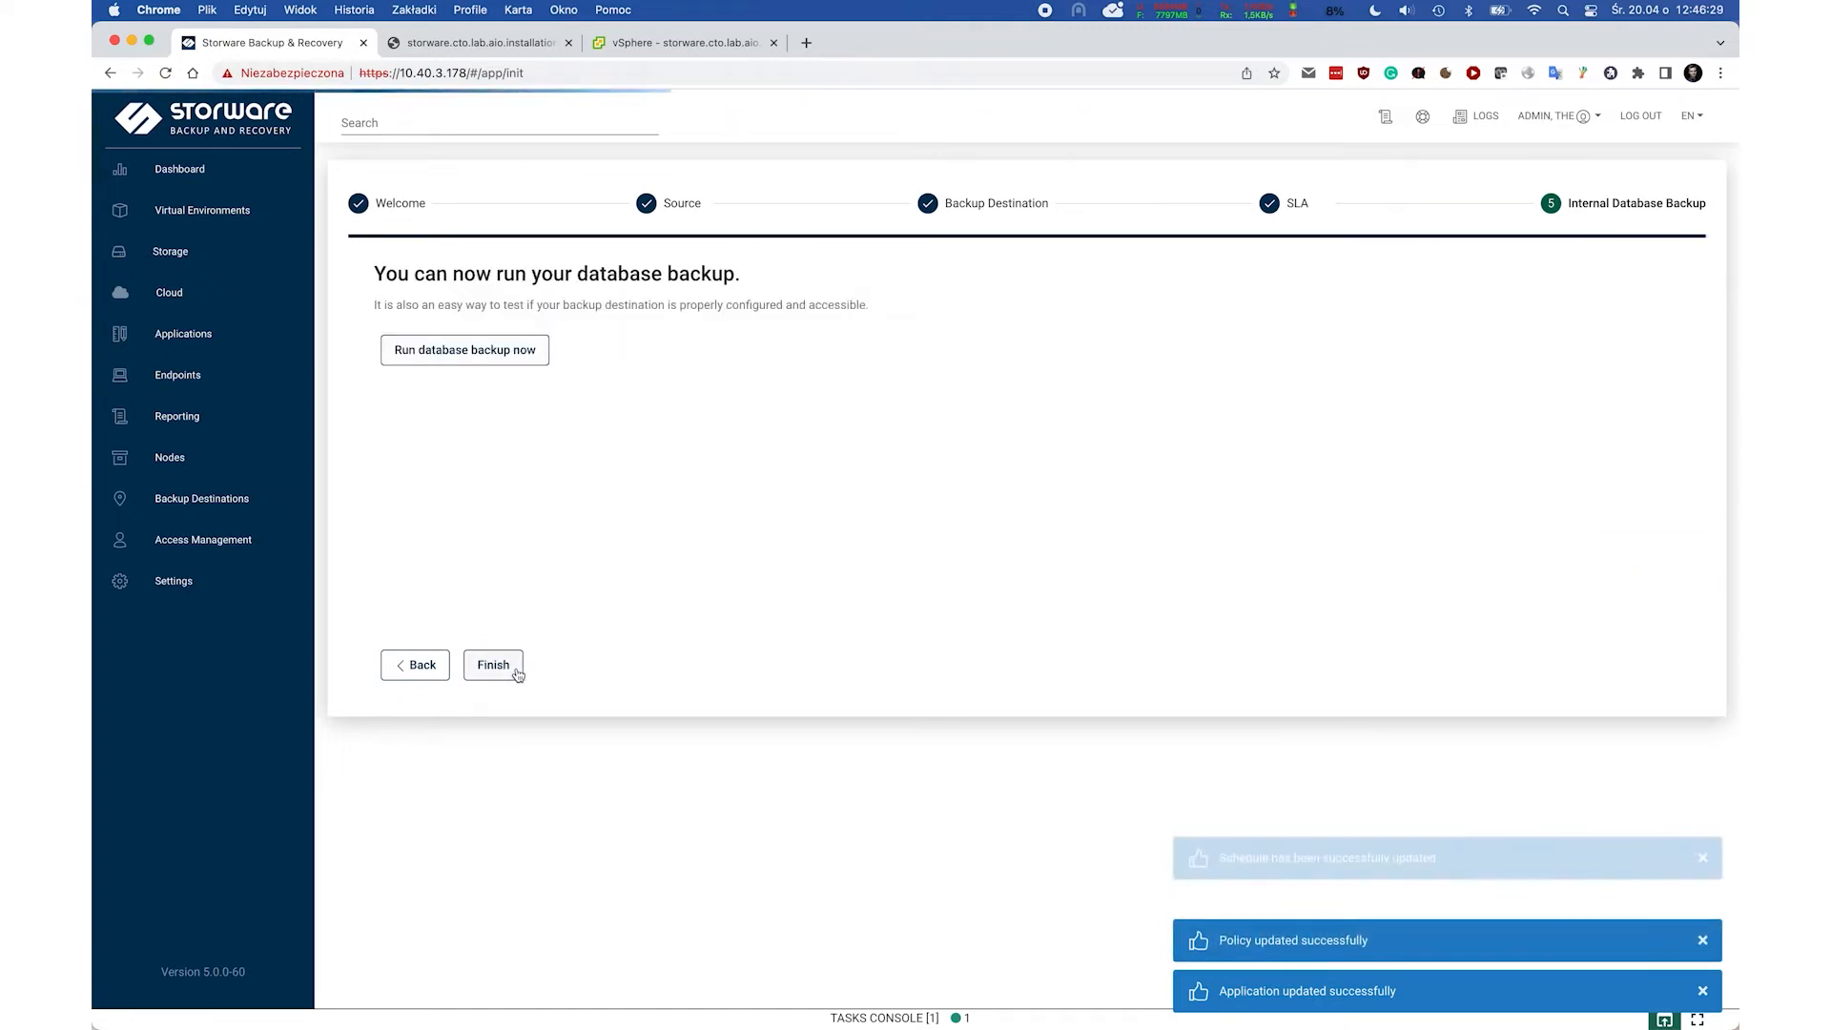
left_click(517, 669)
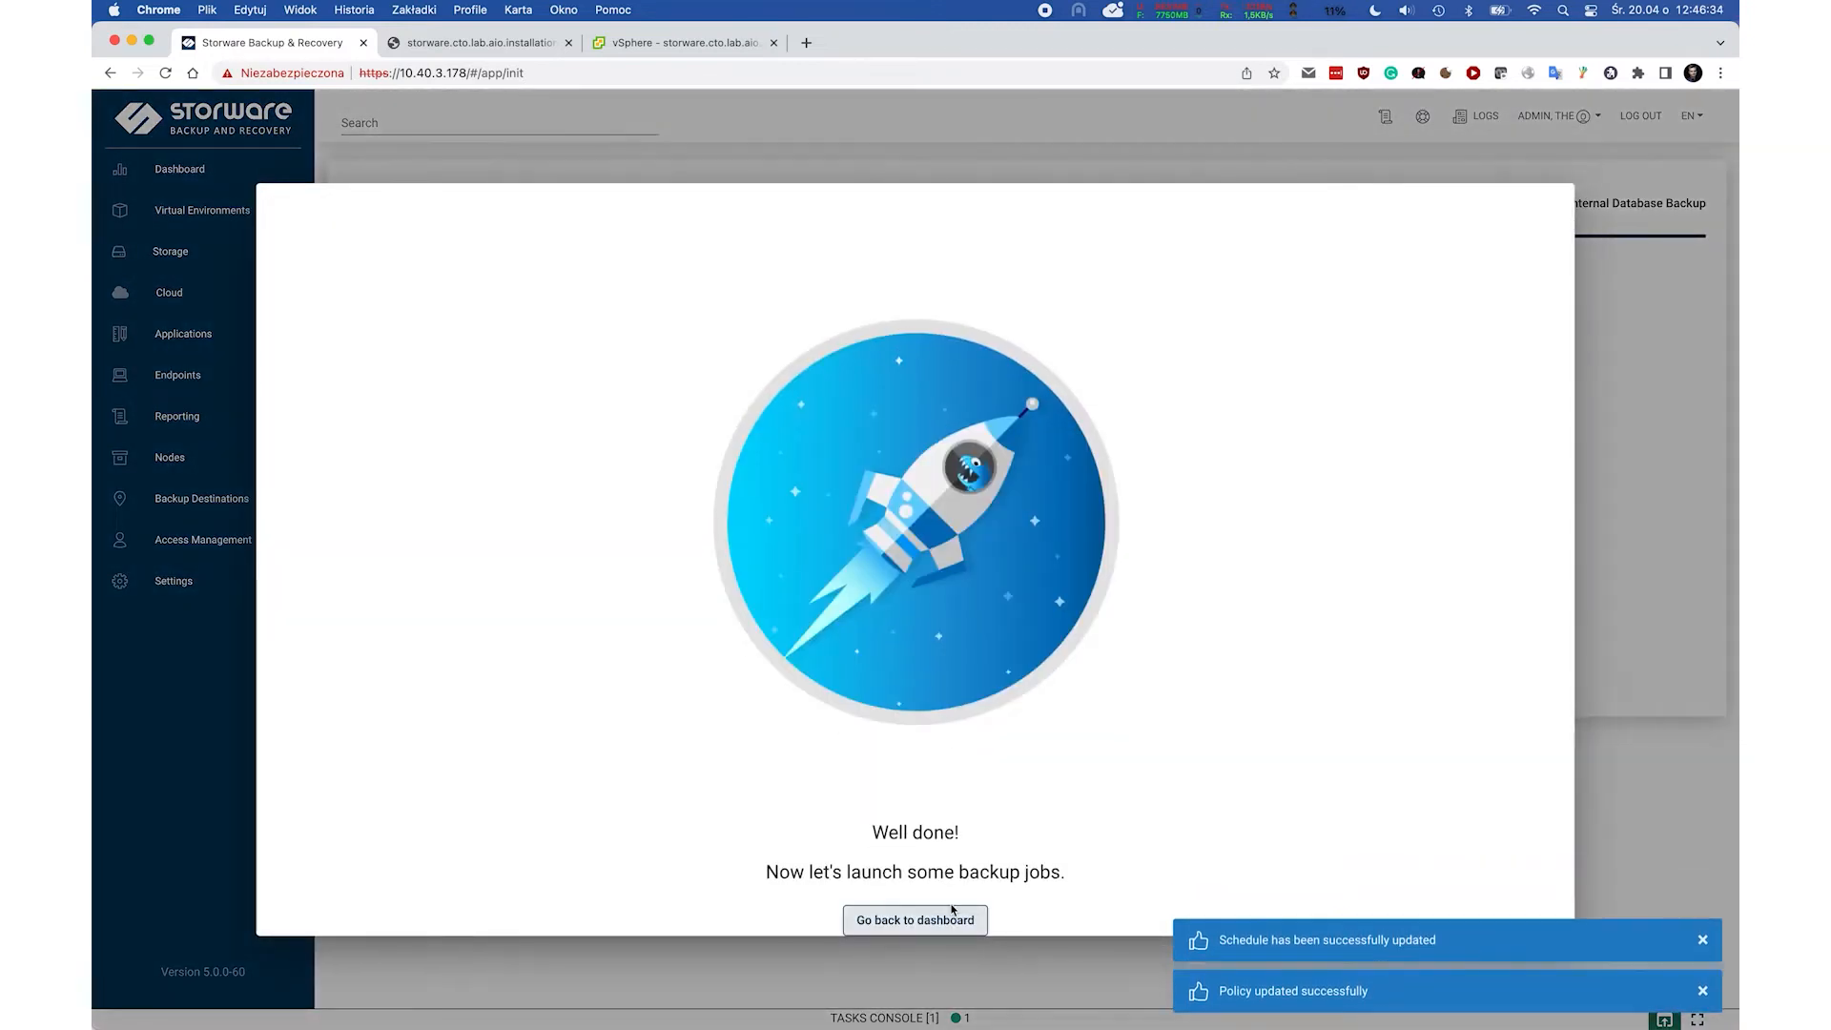
left_click(952, 918)
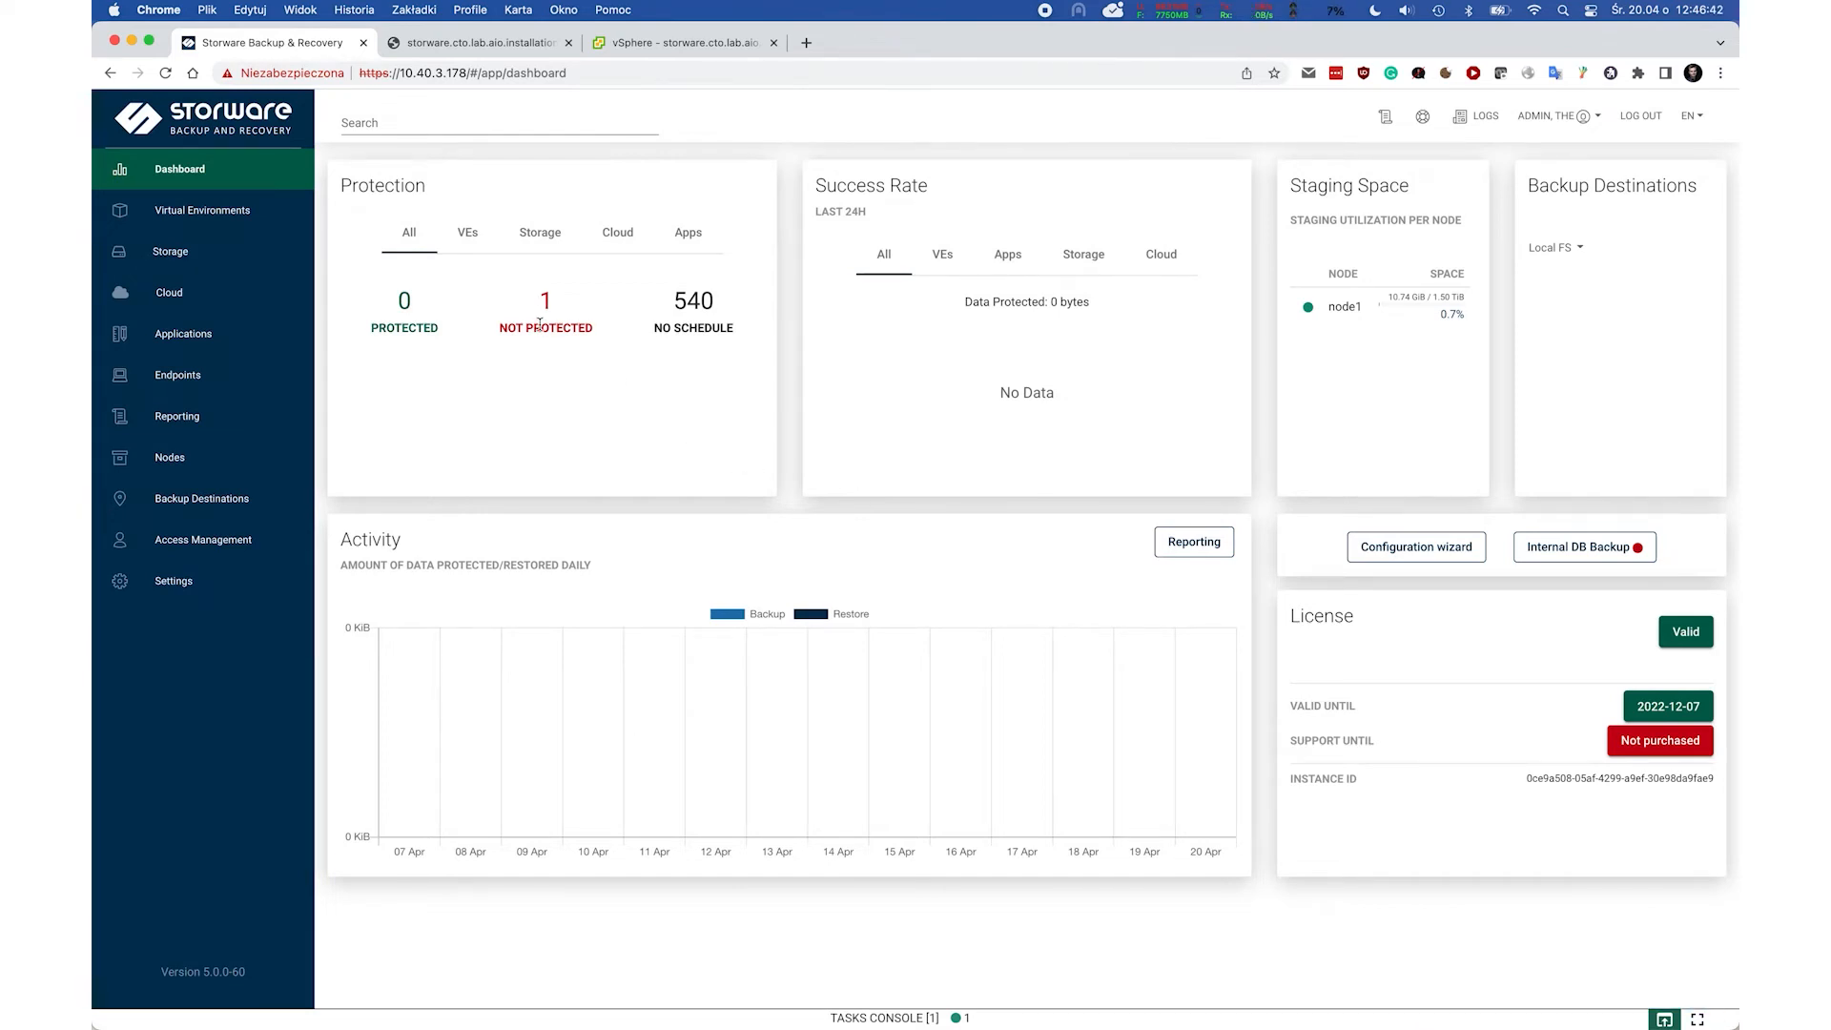
Toggle Dashboard protection counts between virtual environments, applications and all, then open the 540-VM Instances list.
left_click(468, 234)
left_click(688, 233)
left_click(399, 226)
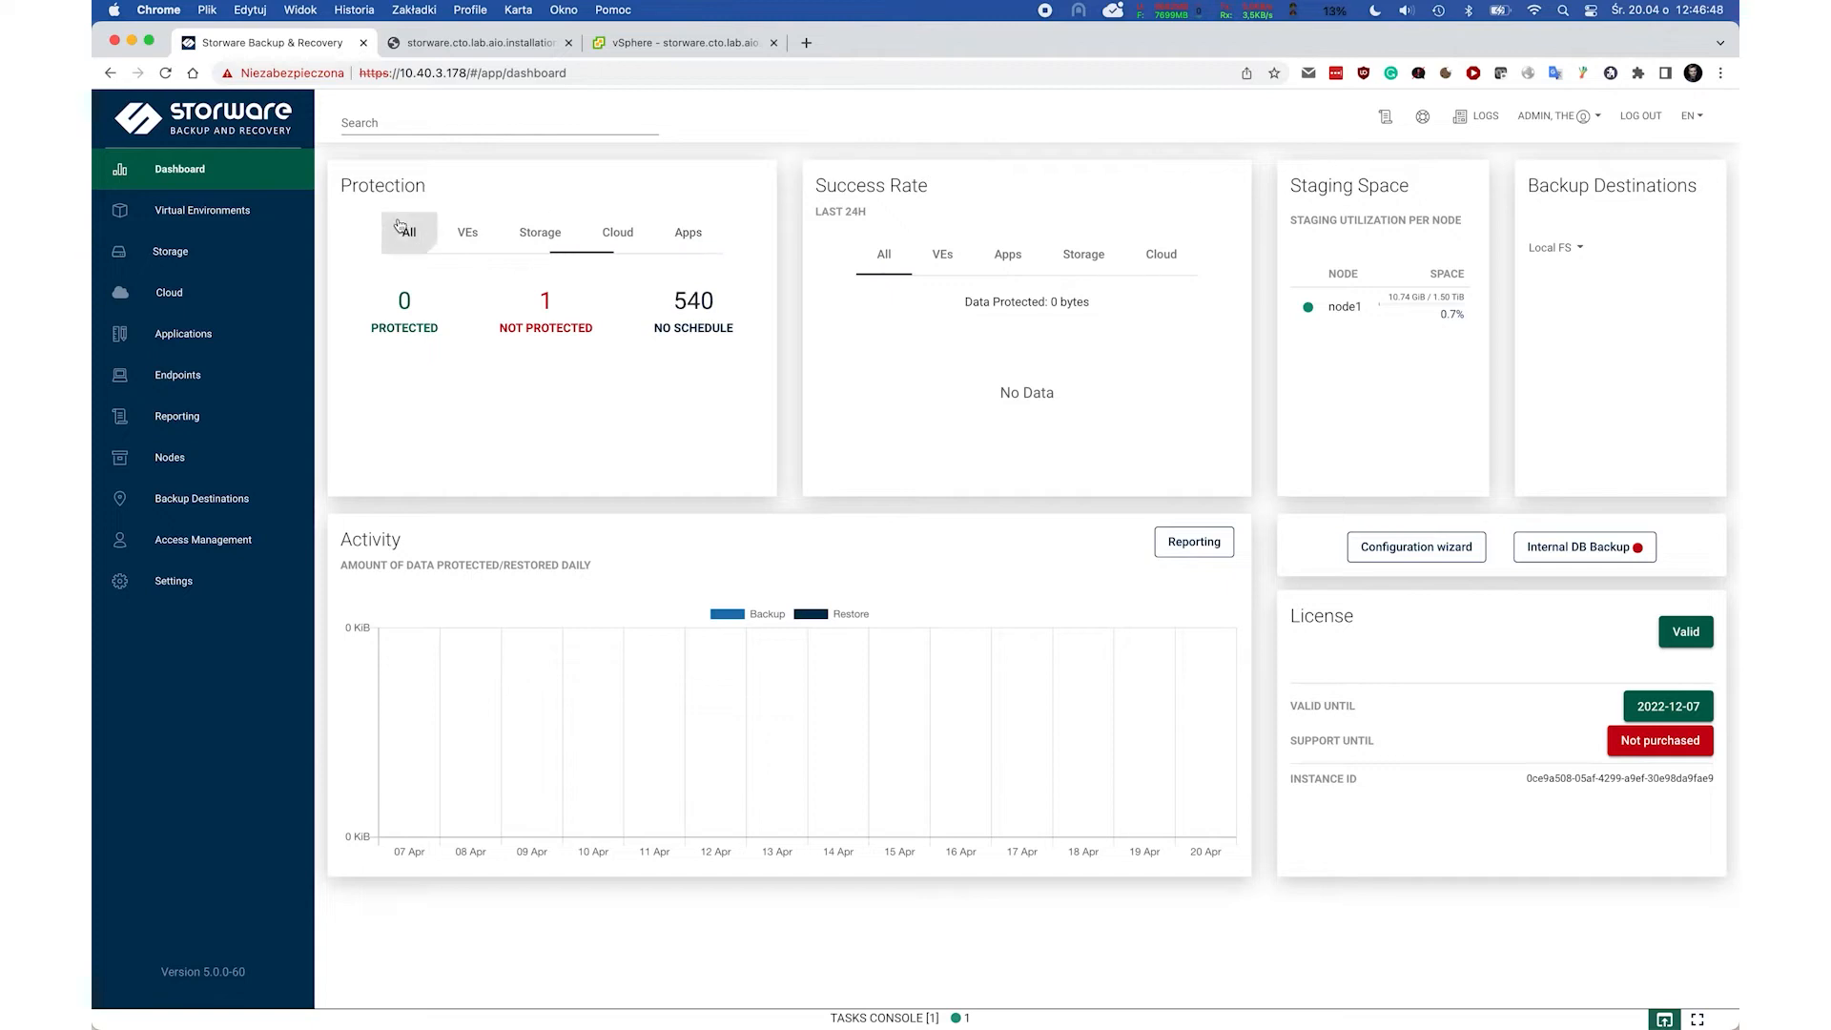
left_click(212, 203)
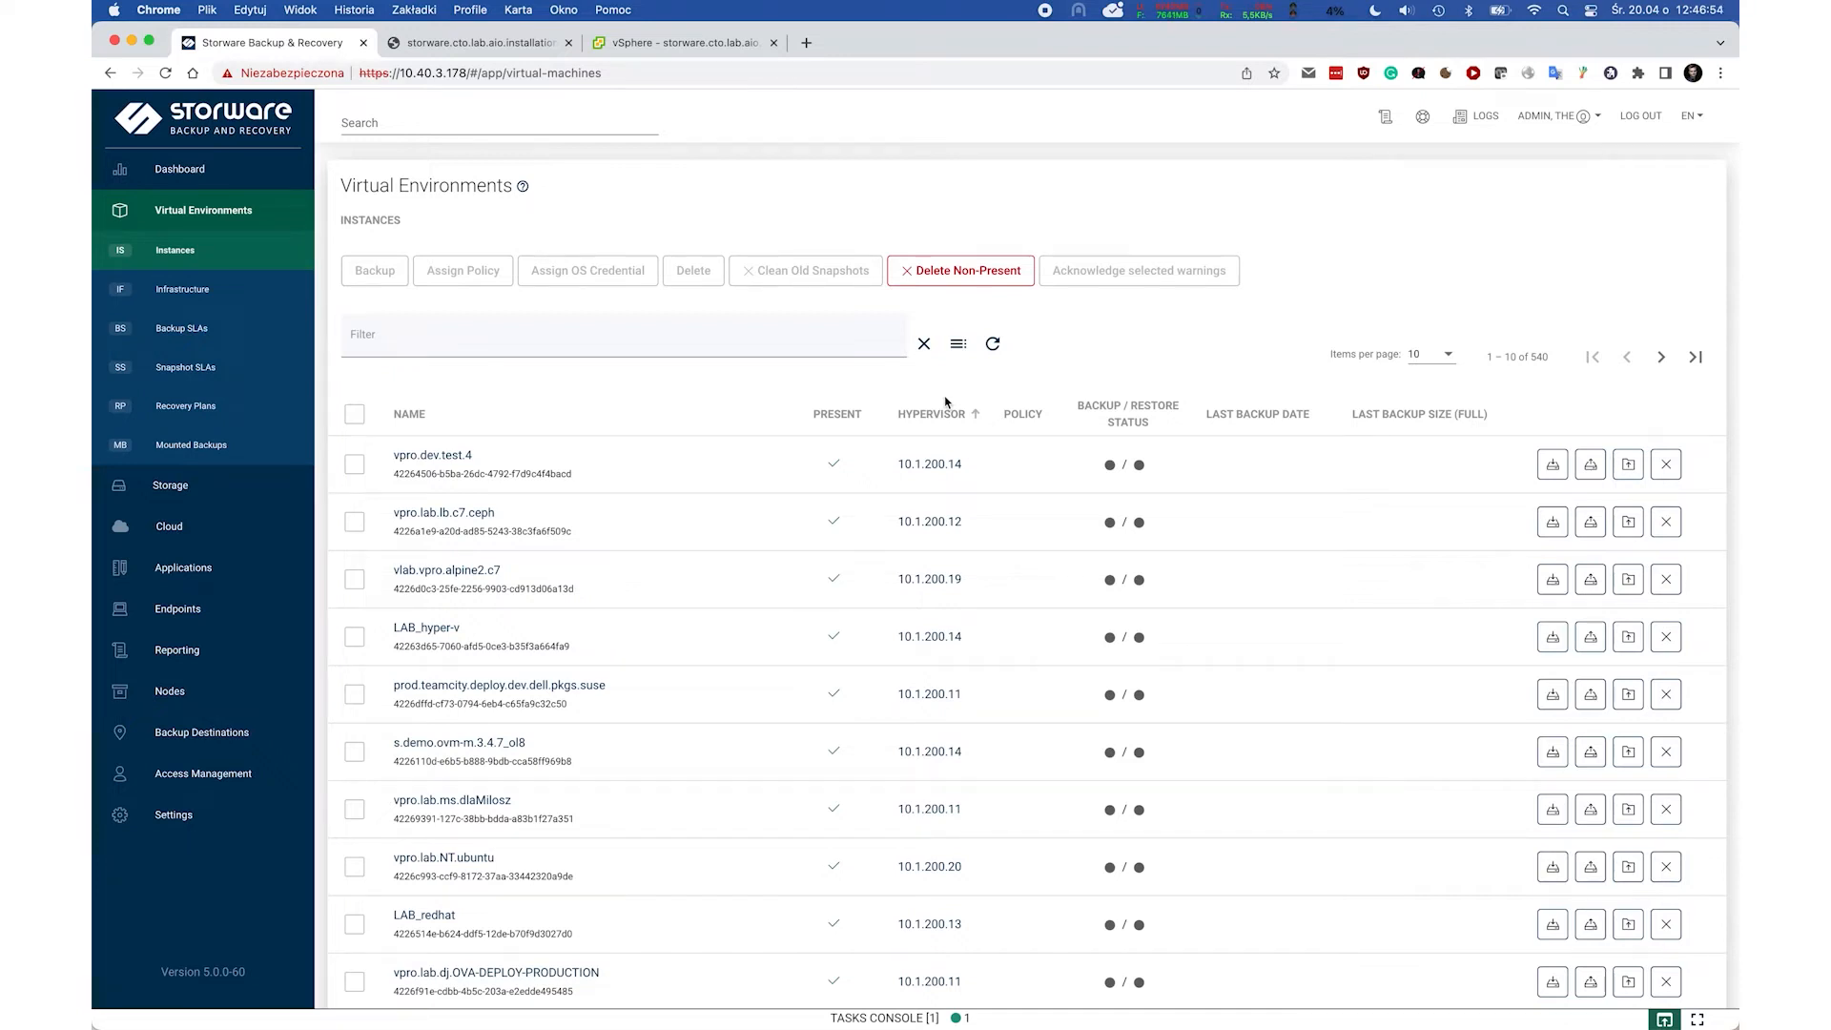
Filter instances to windows-10, open its Production VMs policy, and expand the Default rule.
left_click(826, 336)
type("windows-10")
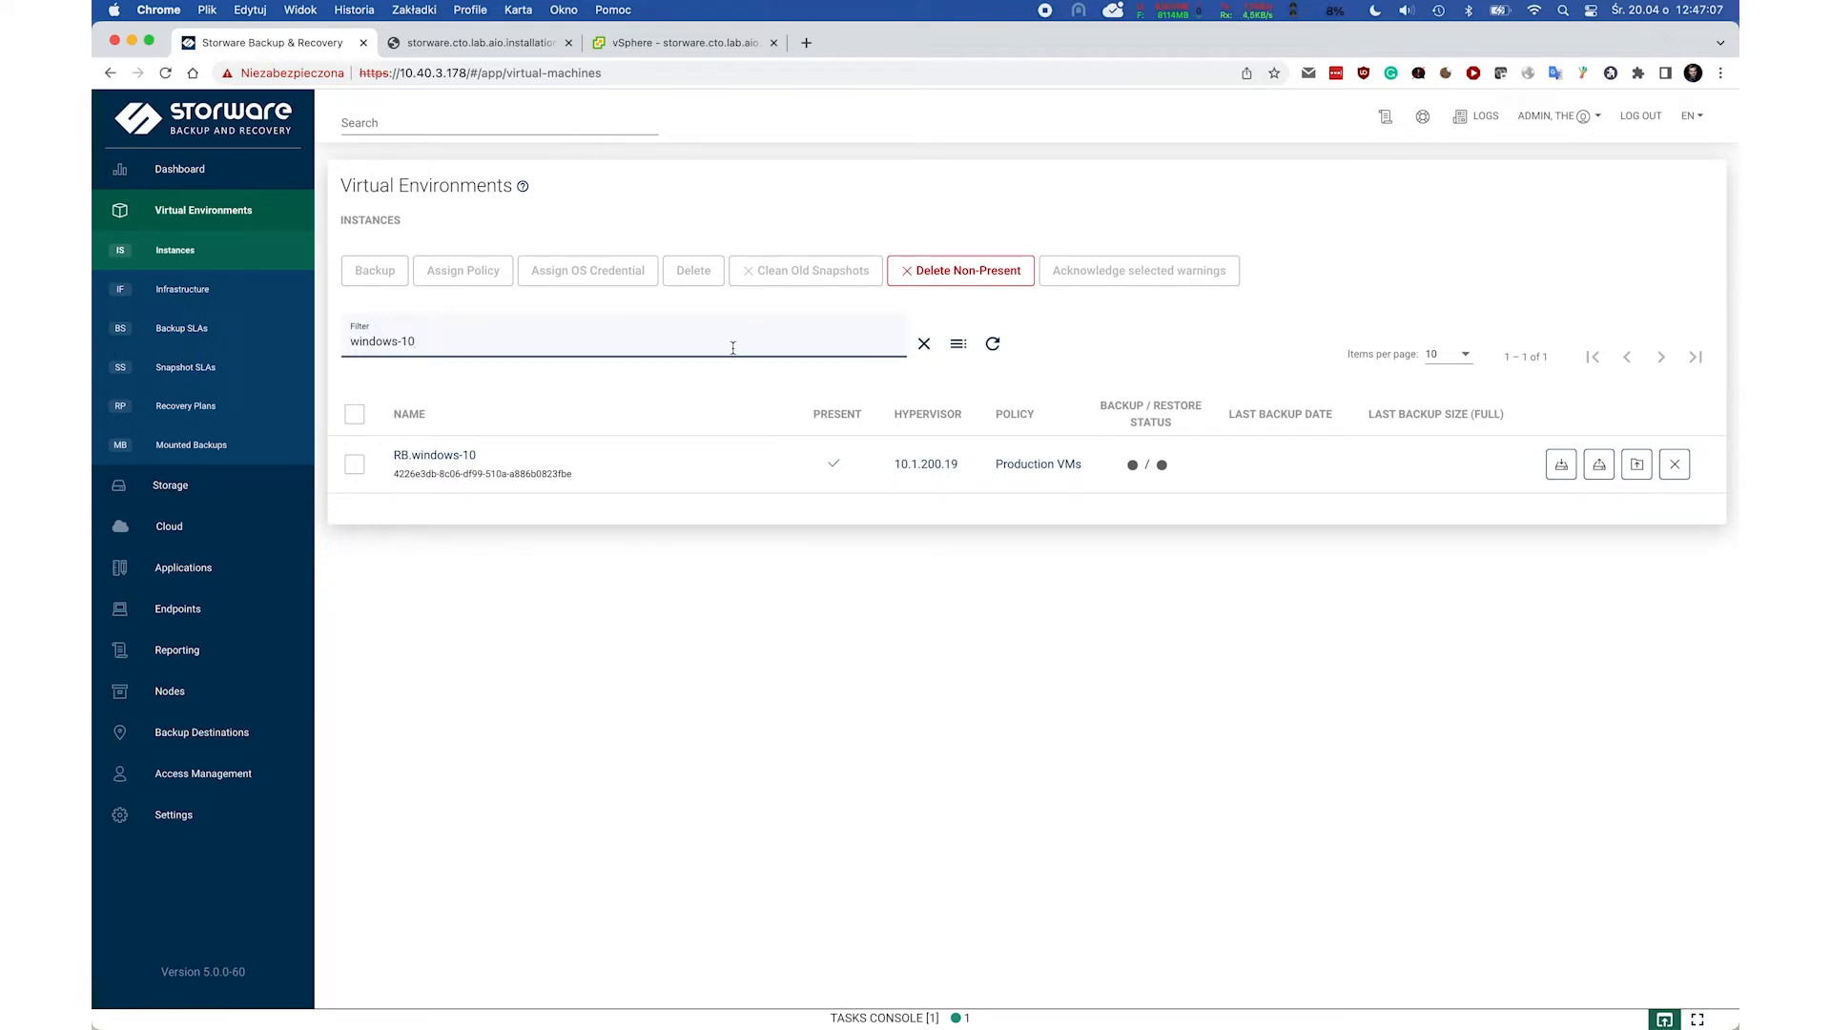
left_click(1041, 466)
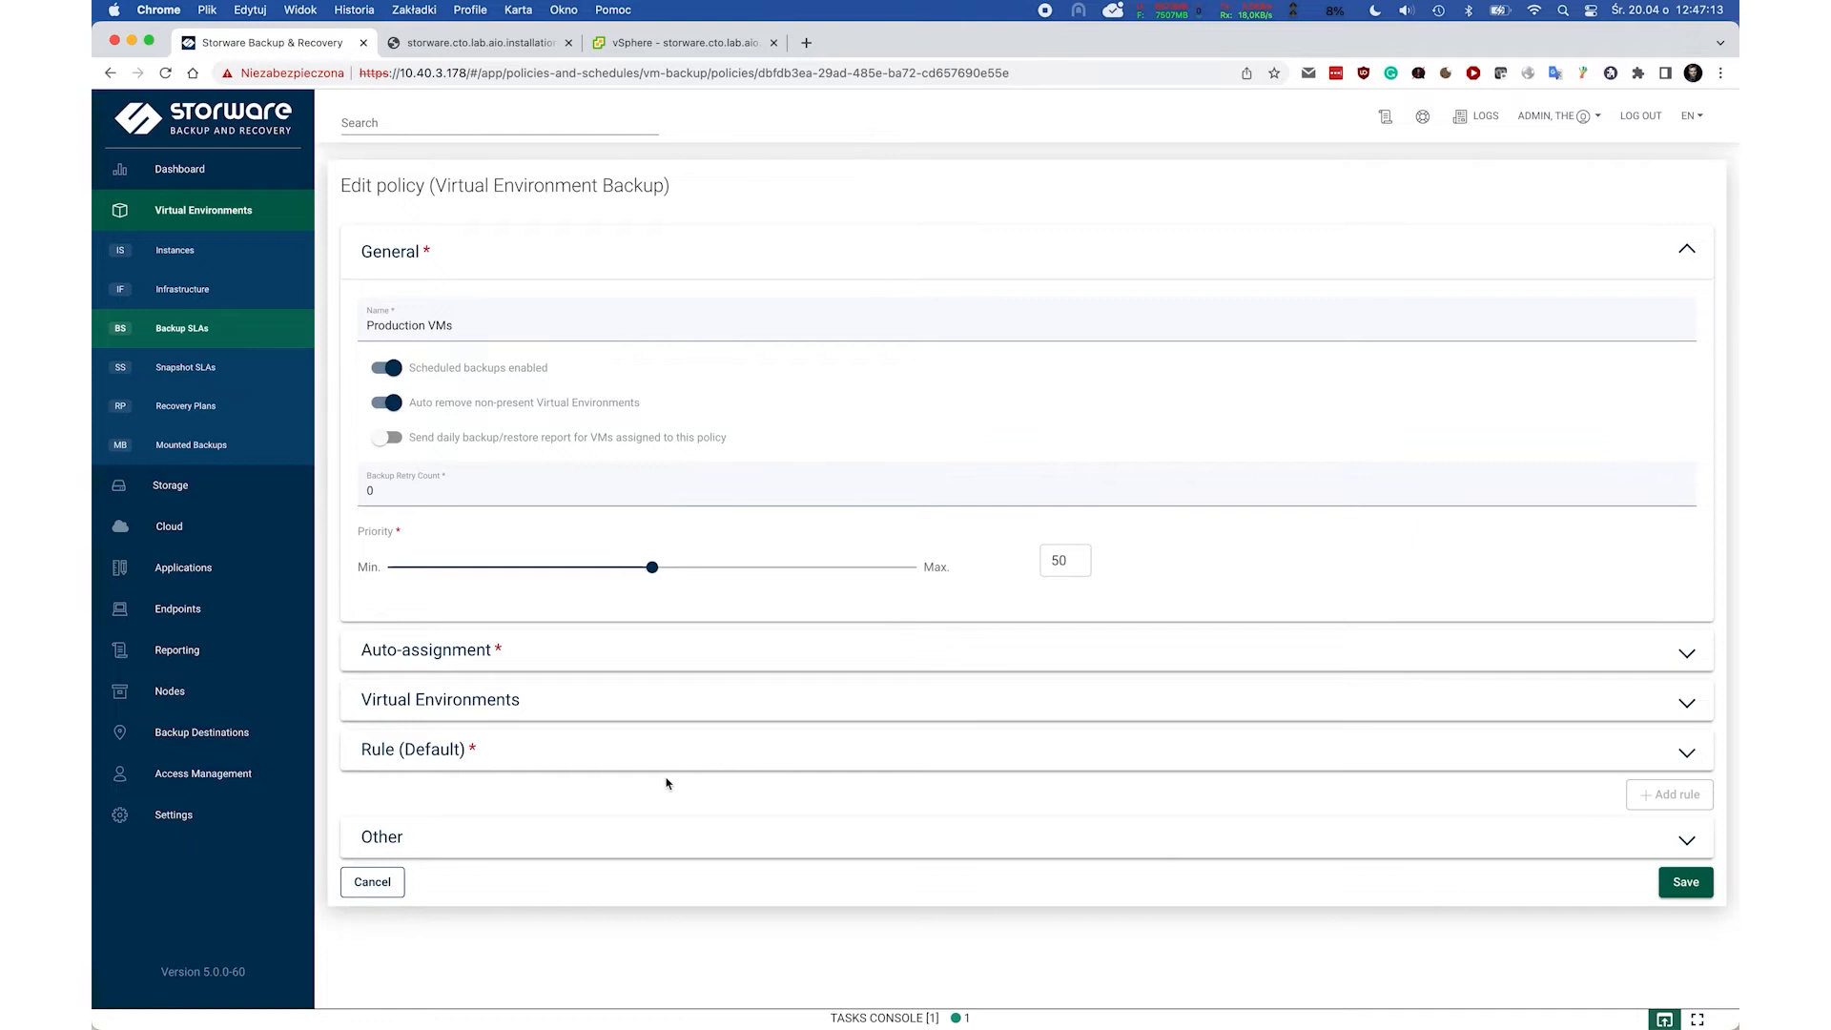
left_click(452, 756)
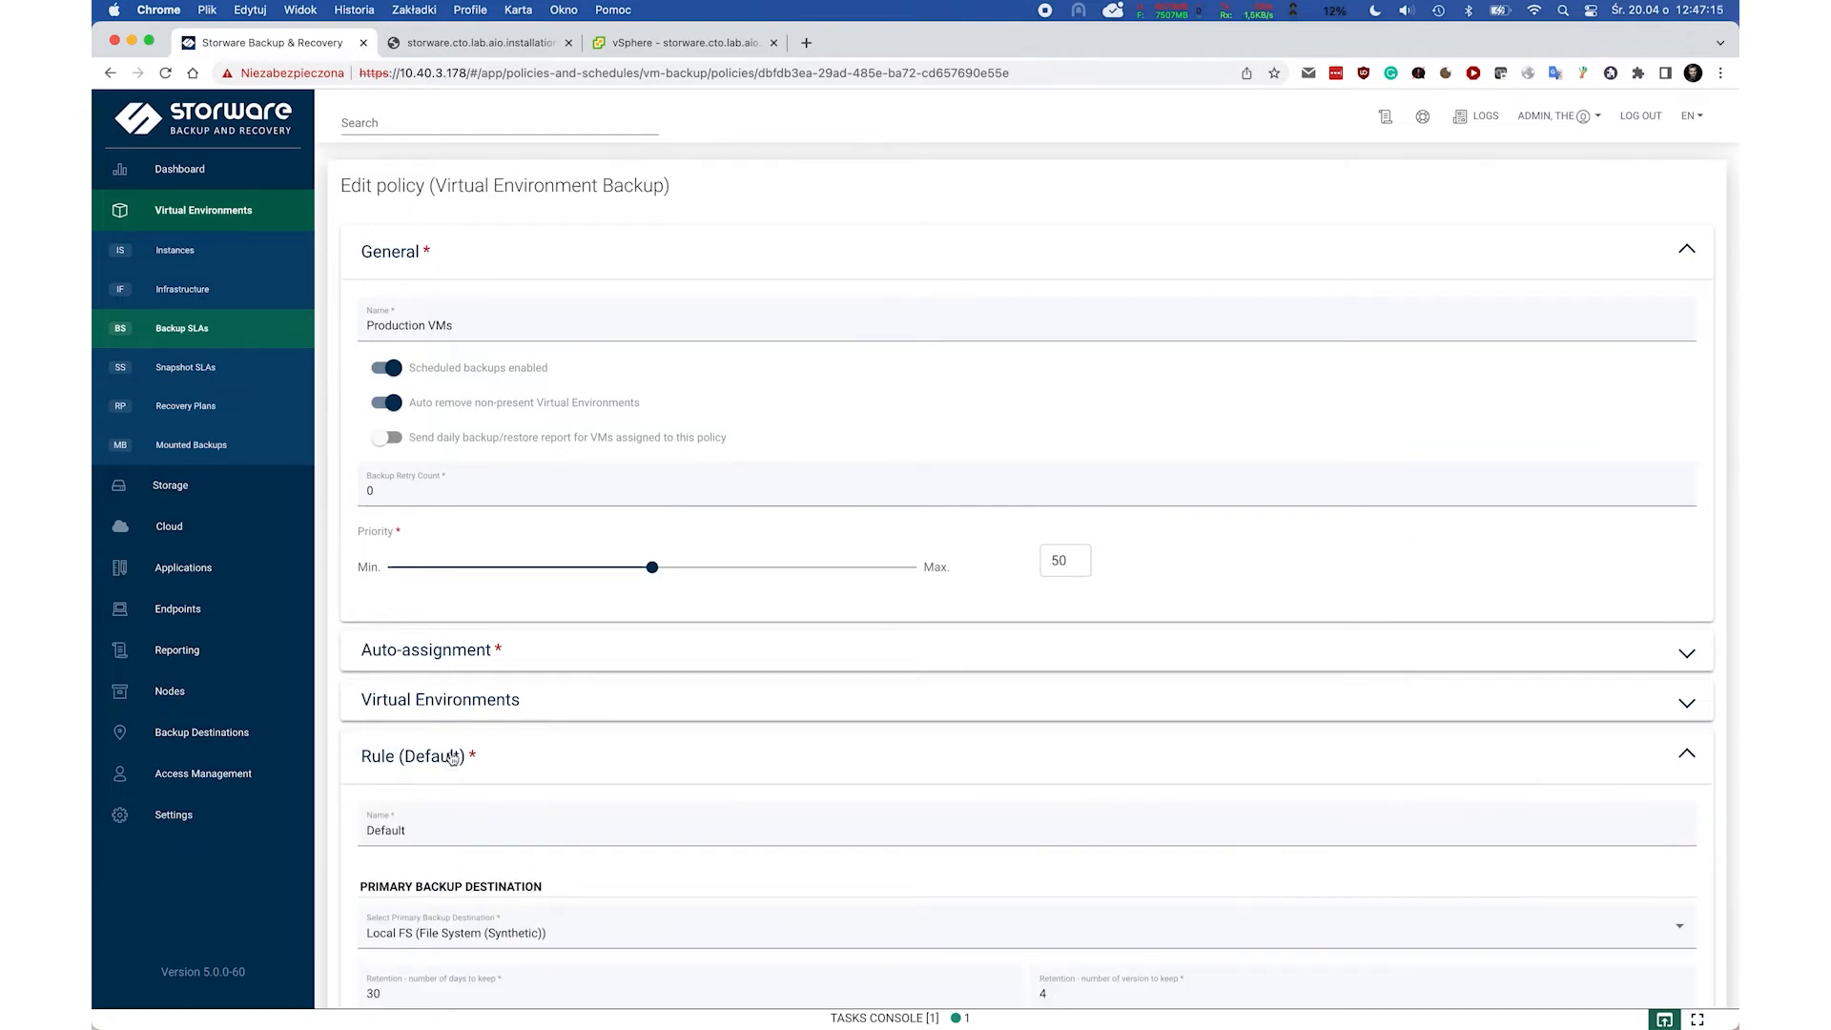
Add a 'Daily incremental' Incremental Backup schedule running Monday to Saturday to the Default rule.
scroll(452, 756, "down", 5)
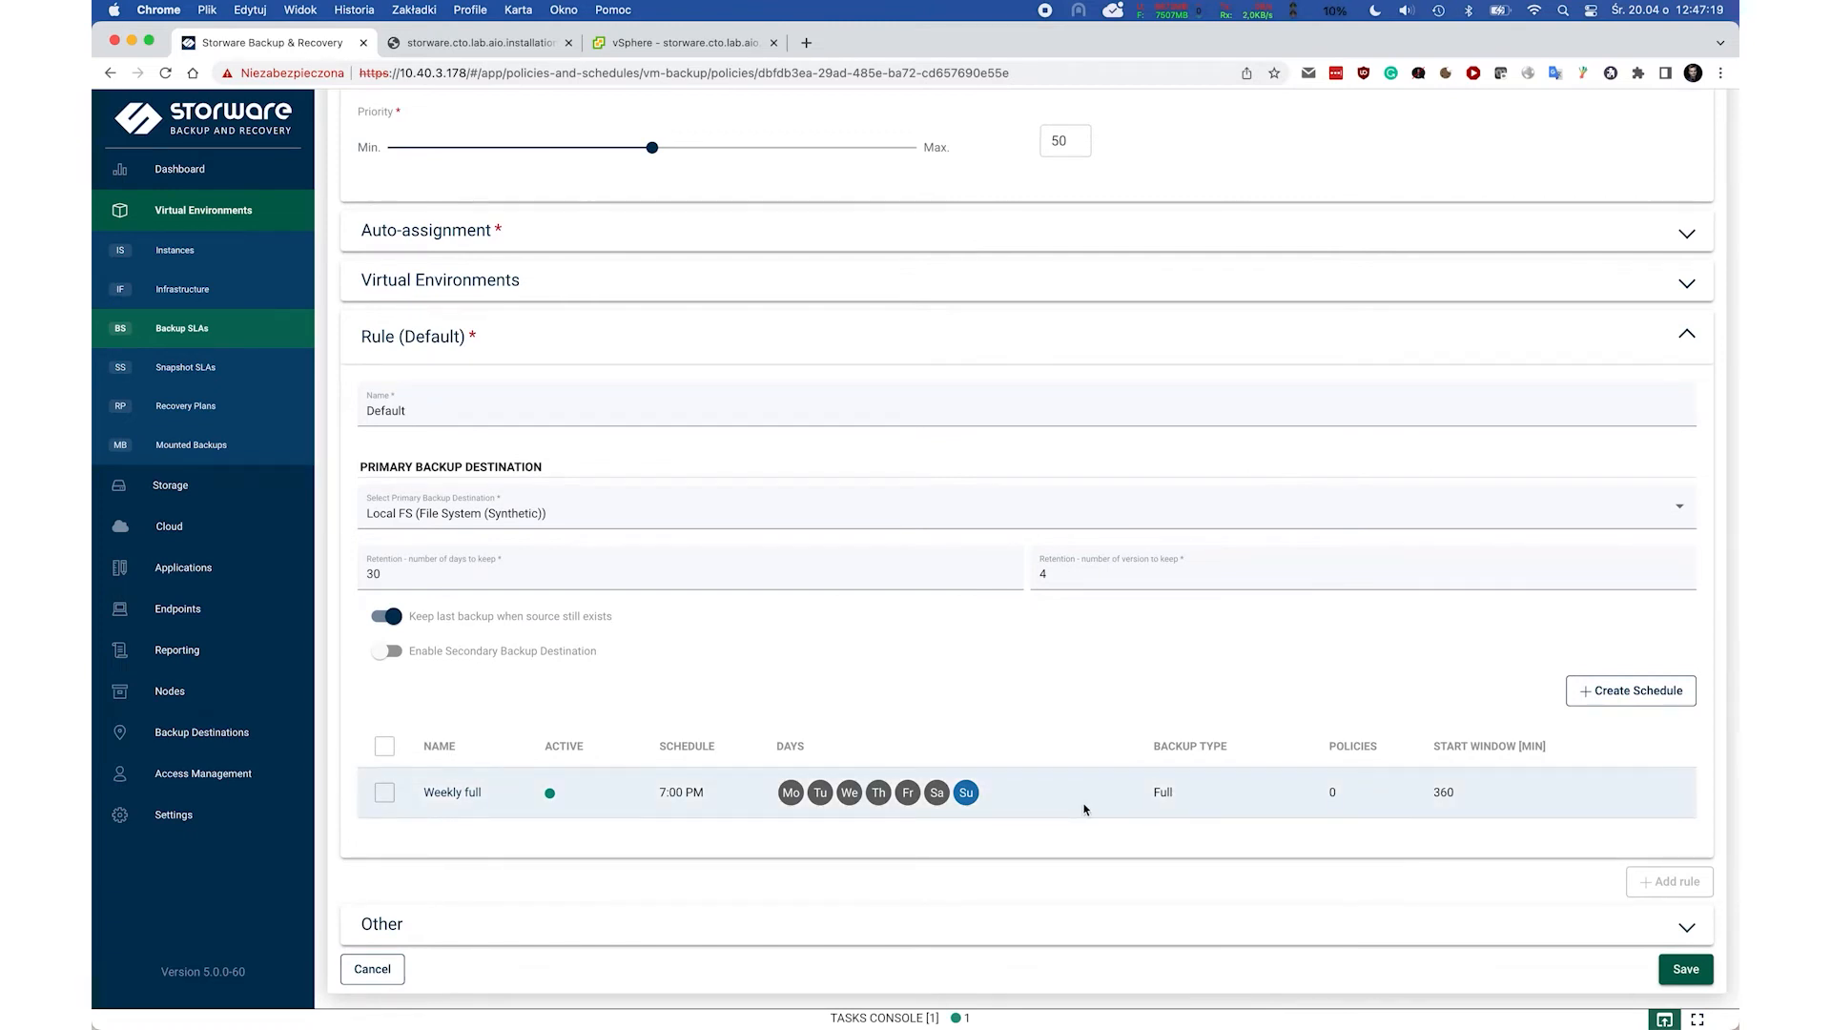
left_click(1598, 700)
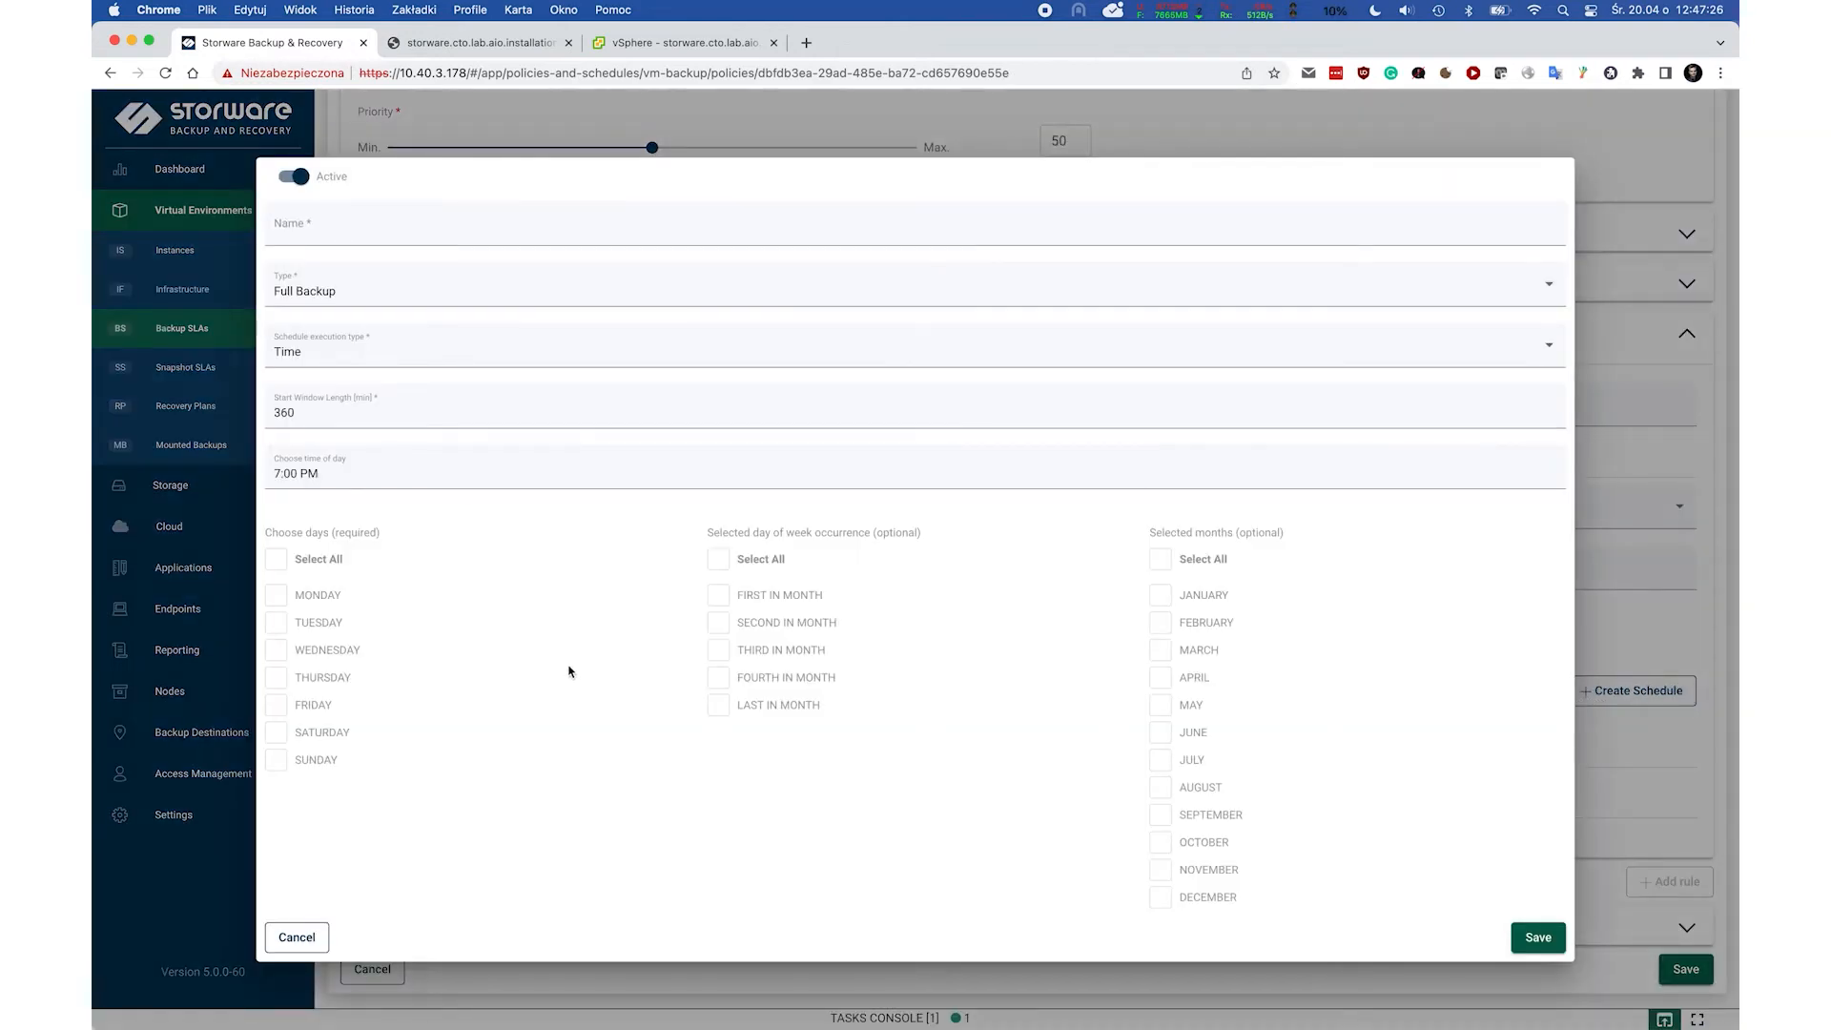
left_click(277, 566)
left_click(275, 760)
left_click(345, 292)
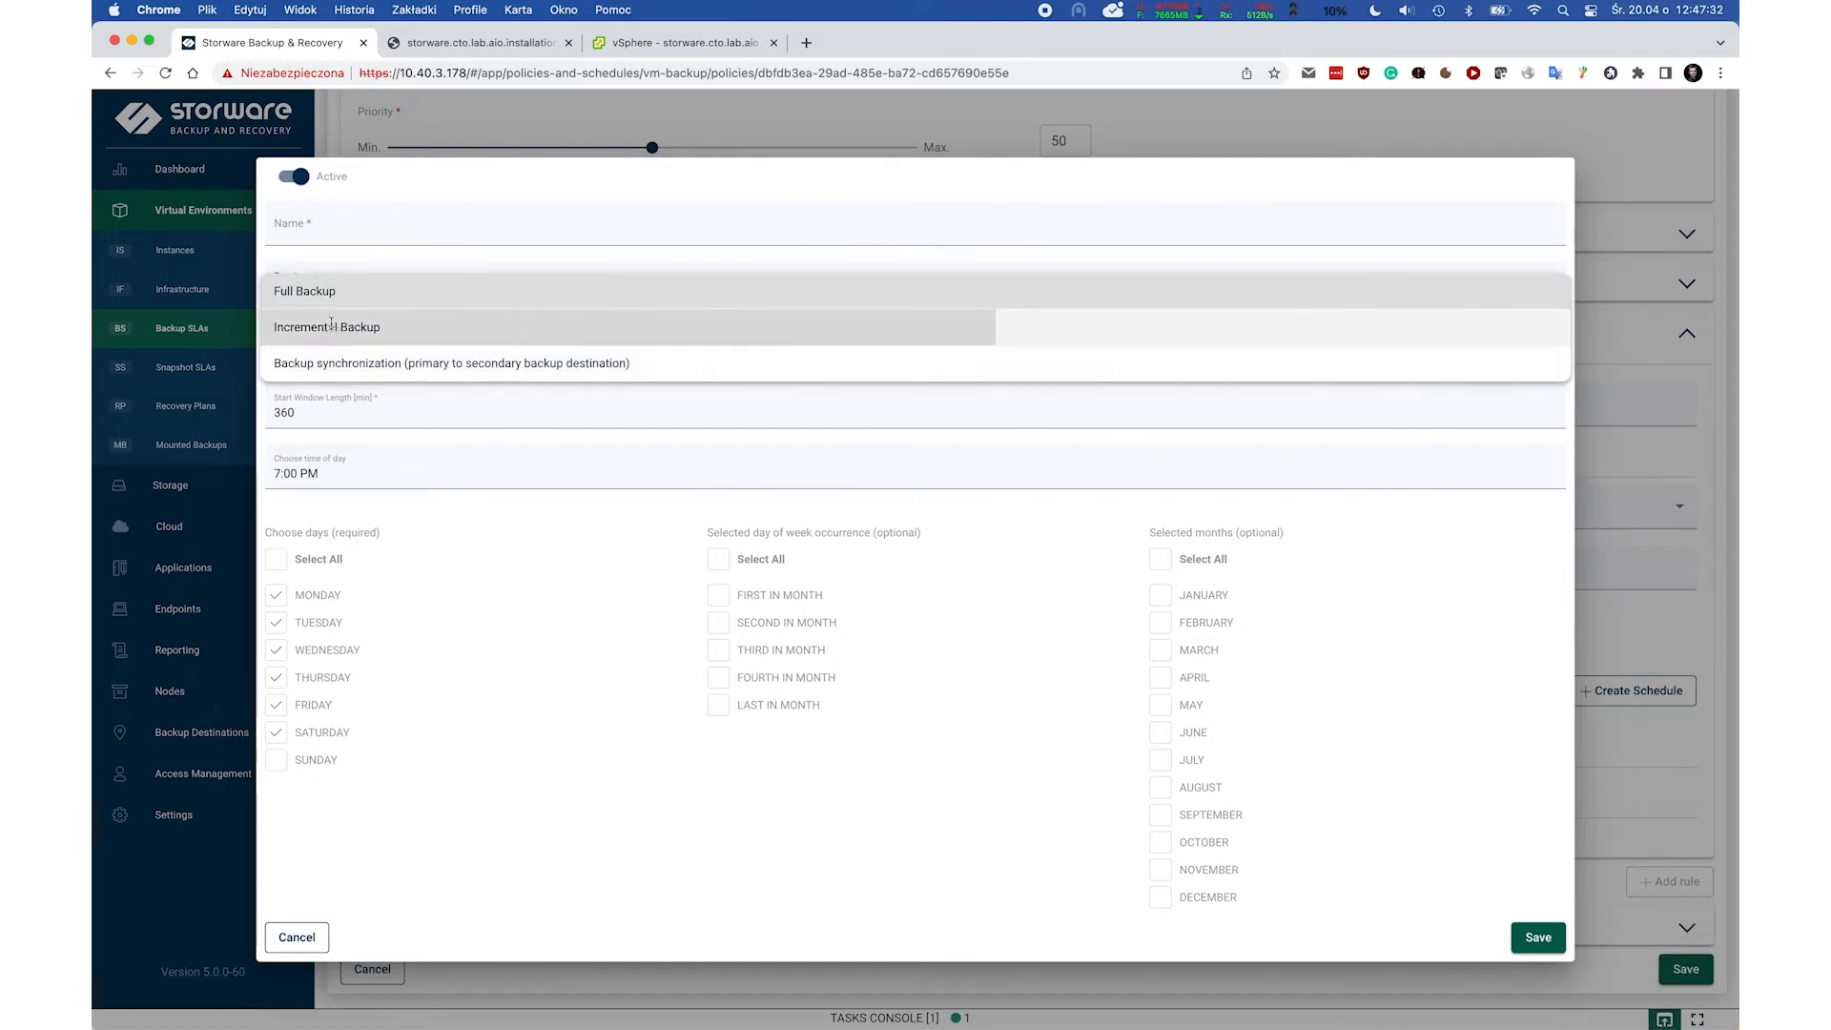
left_click(331, 326)
left_click(327, 212)
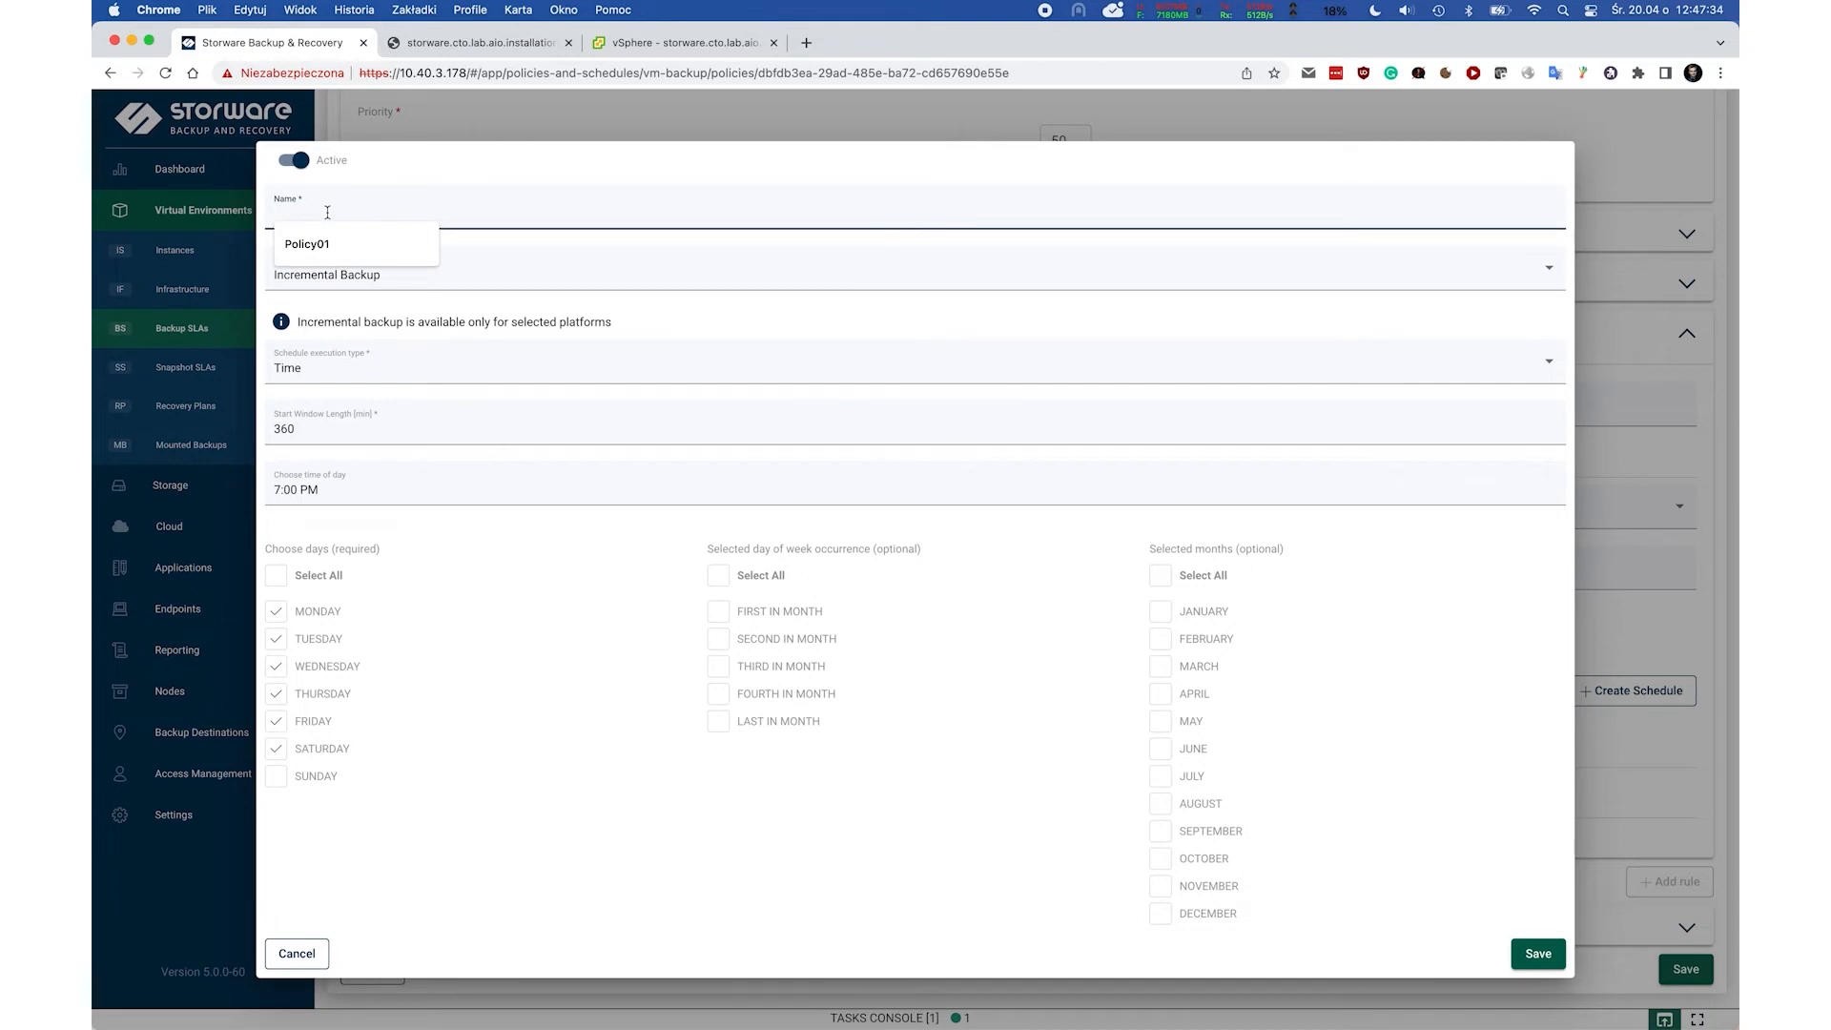
type("Daily i")
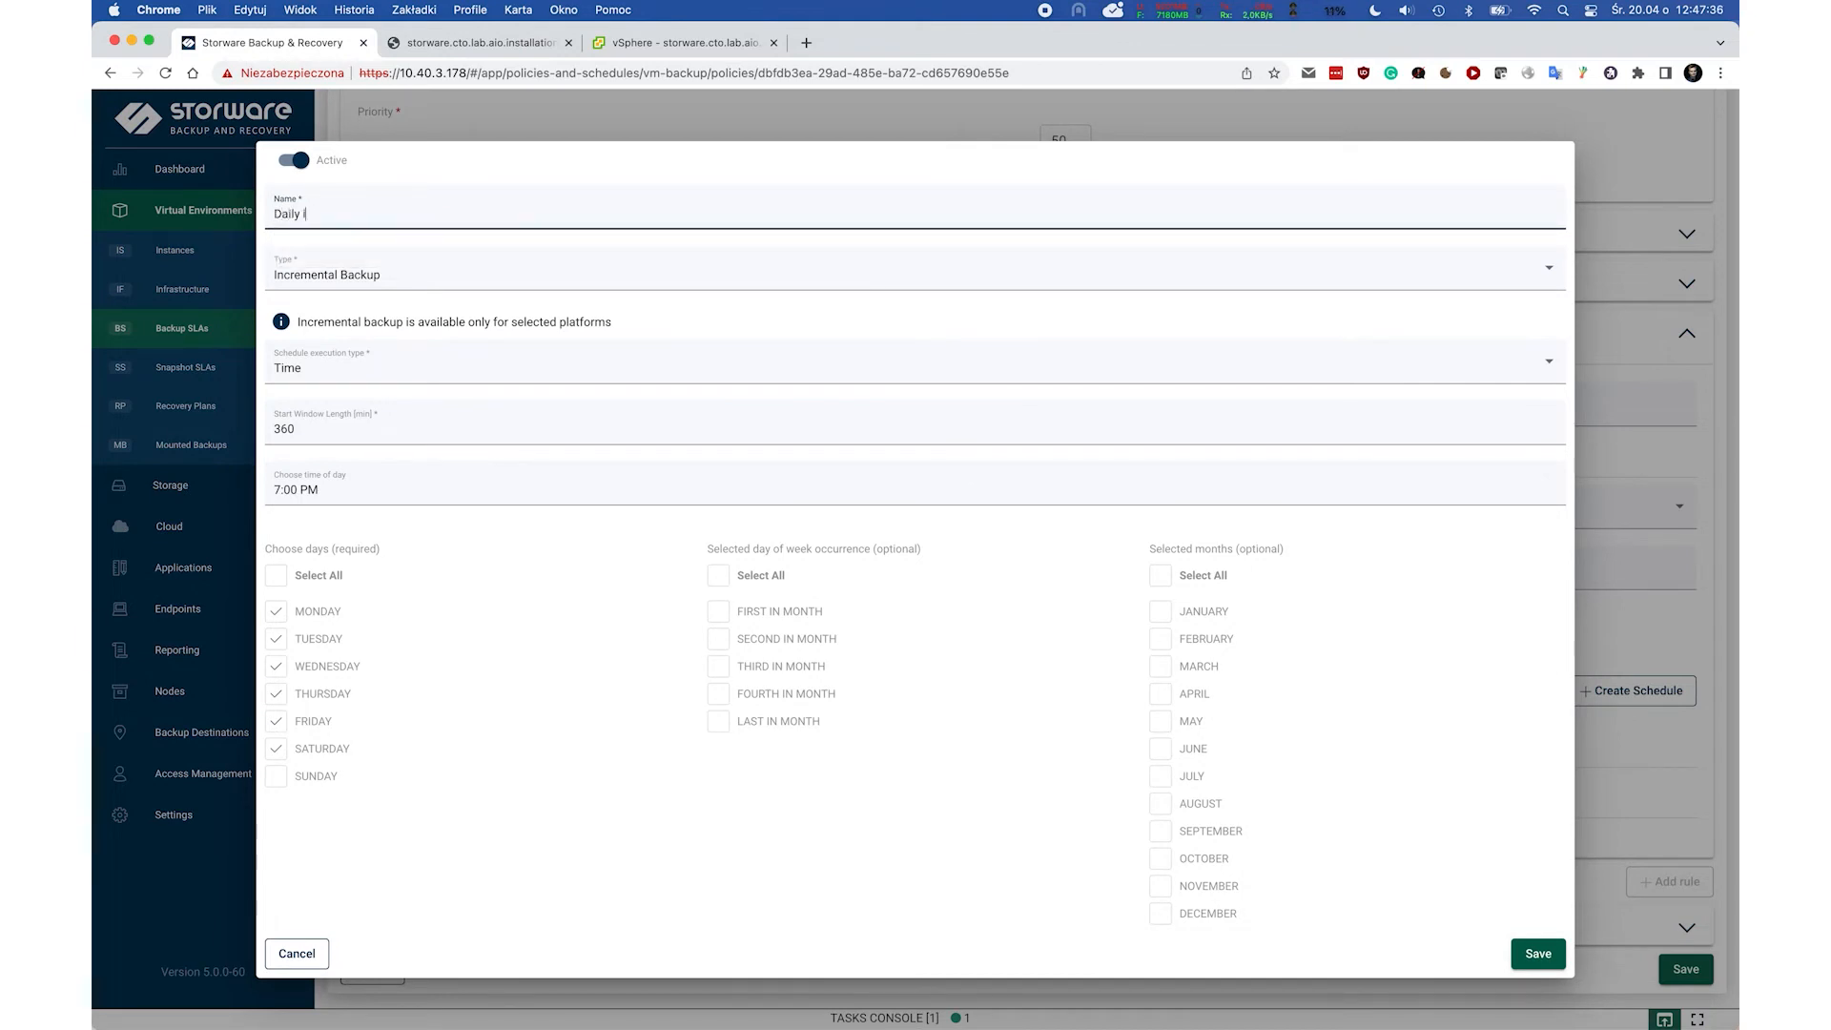
type("ncrementa")
left_click(1536, 953)
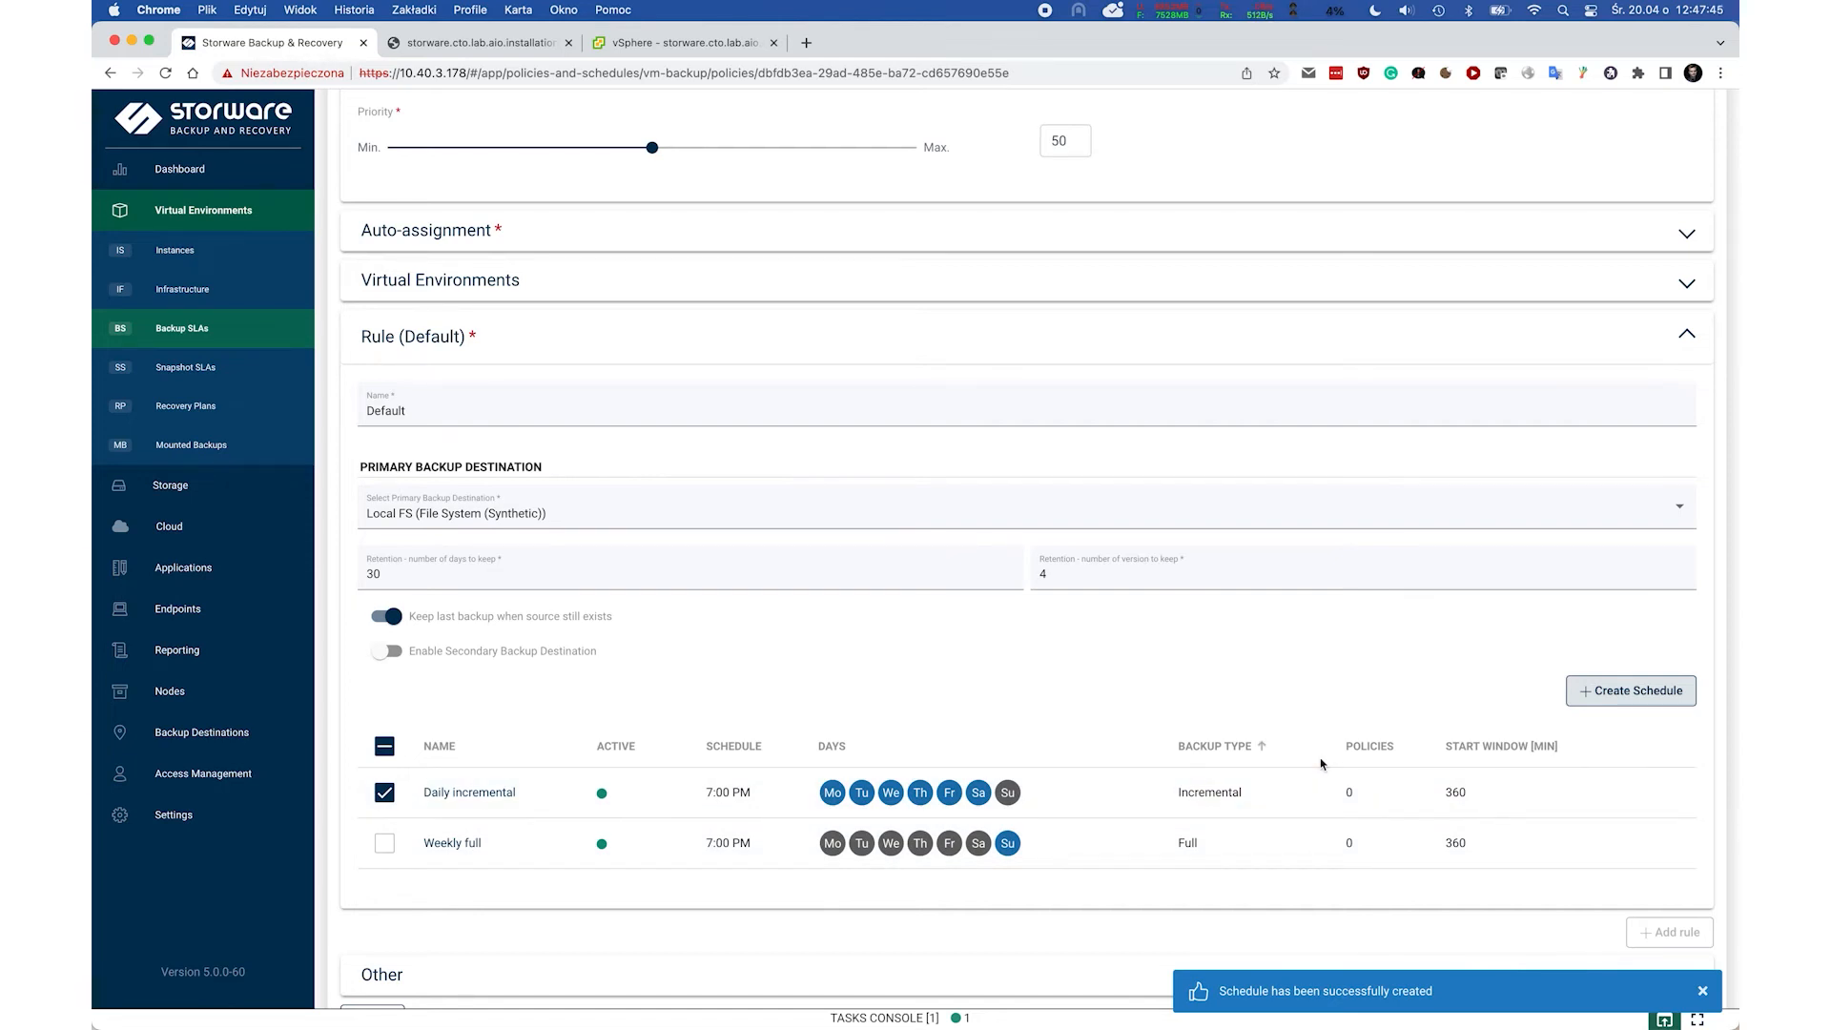
Select both the Daily incremental and Weekly full schedules and save the Production VMs policy.
scroll(1326, 760, "down", 1)
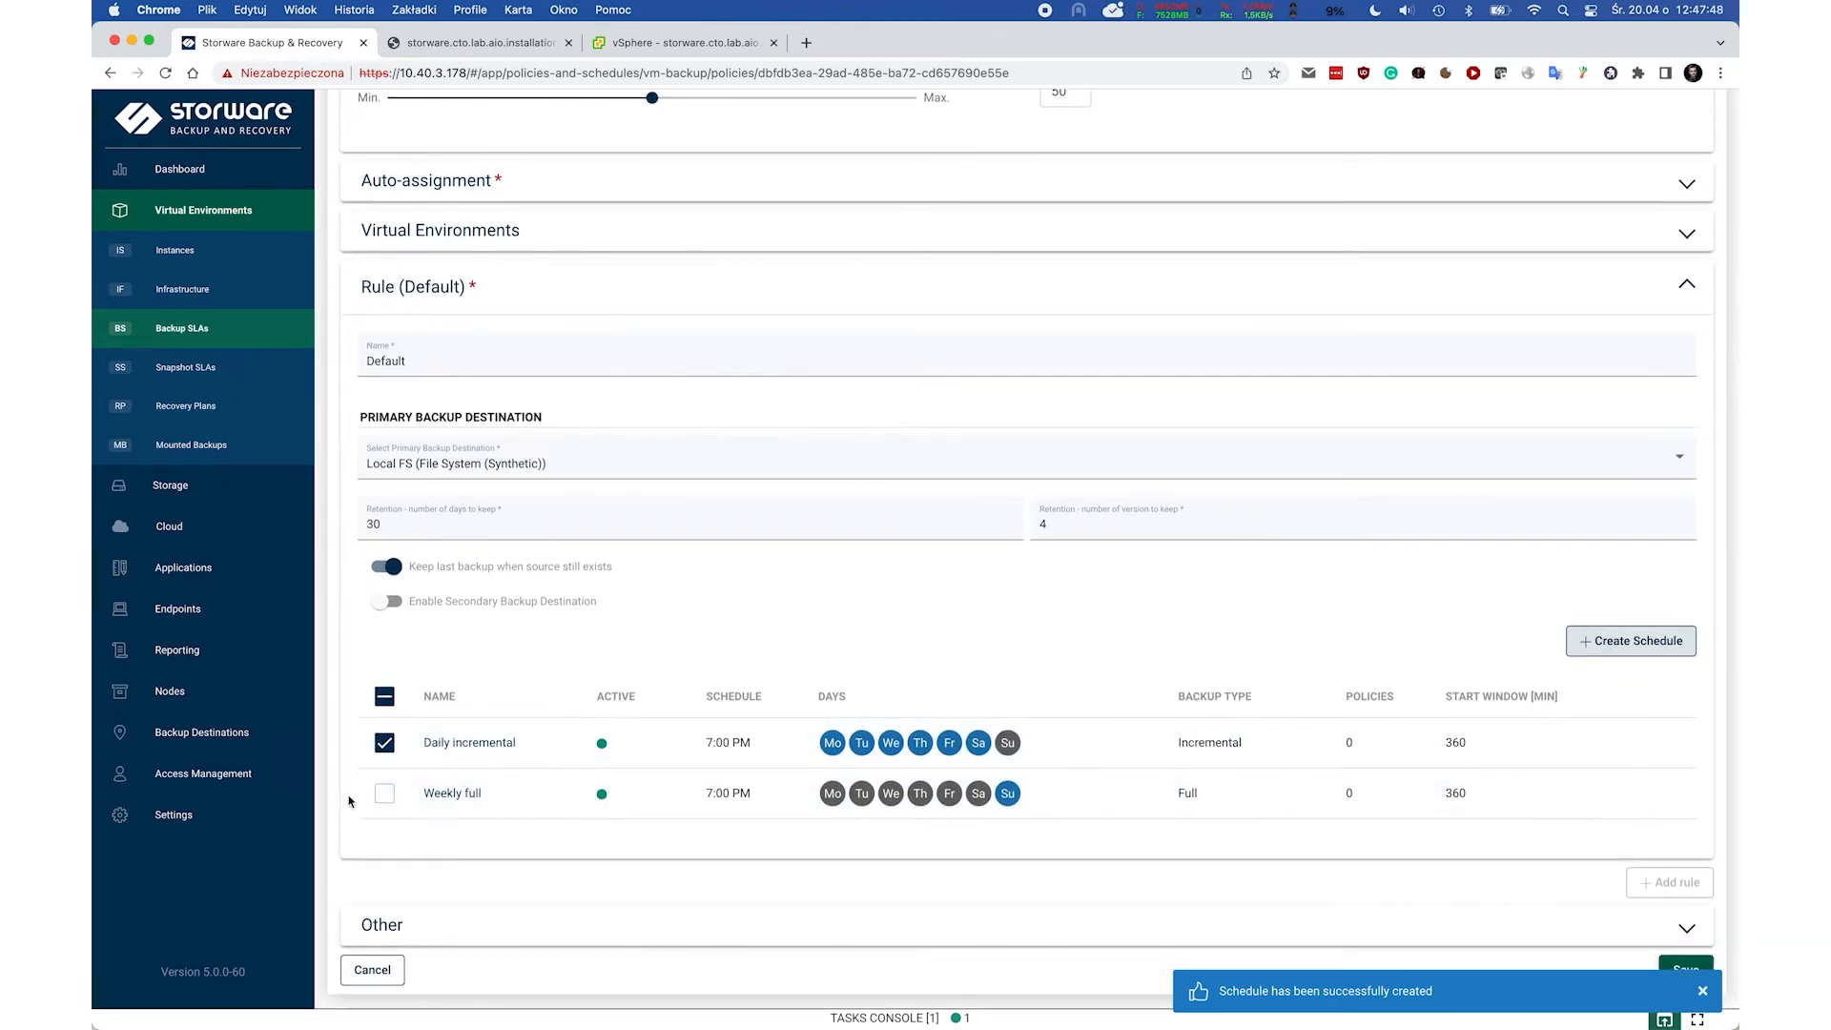
left_click(384, 794)
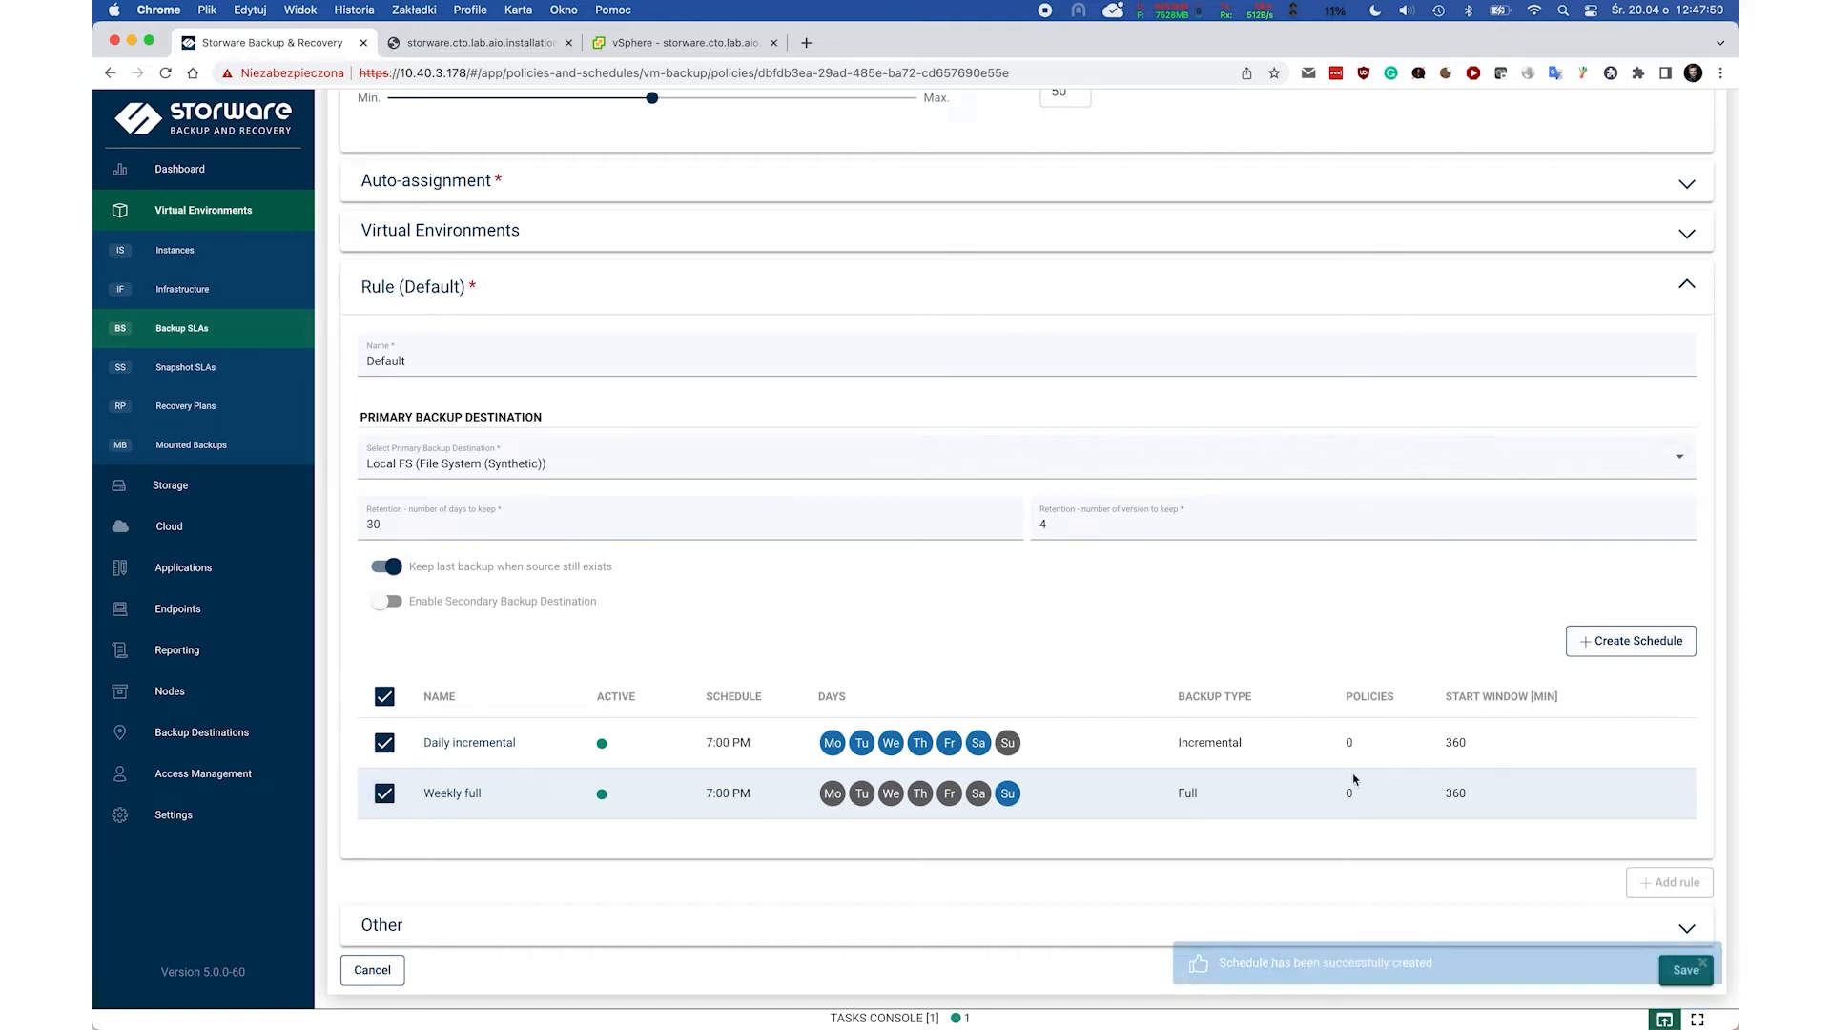
scroll(1353, 781, "down", 1)
left_click(1684, 963)
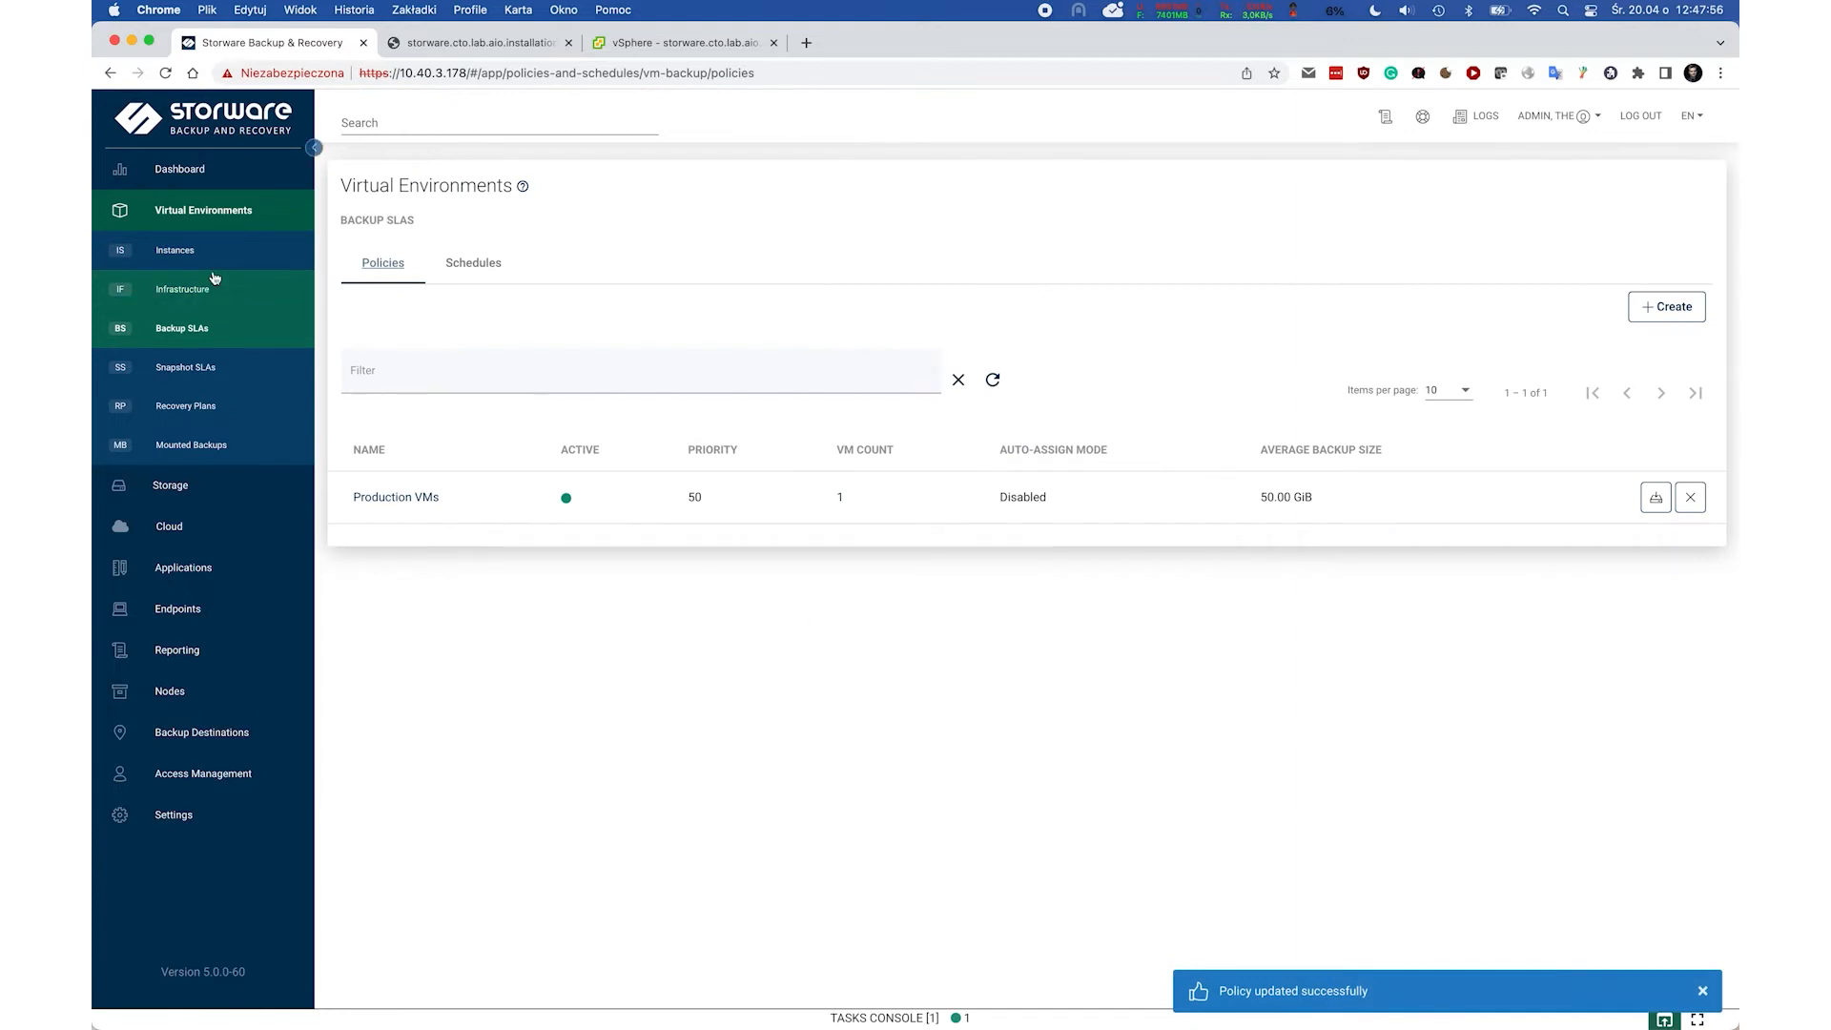
Filter the instances list to windows-10, then return to the Terminal window.
left_click(175, 252)
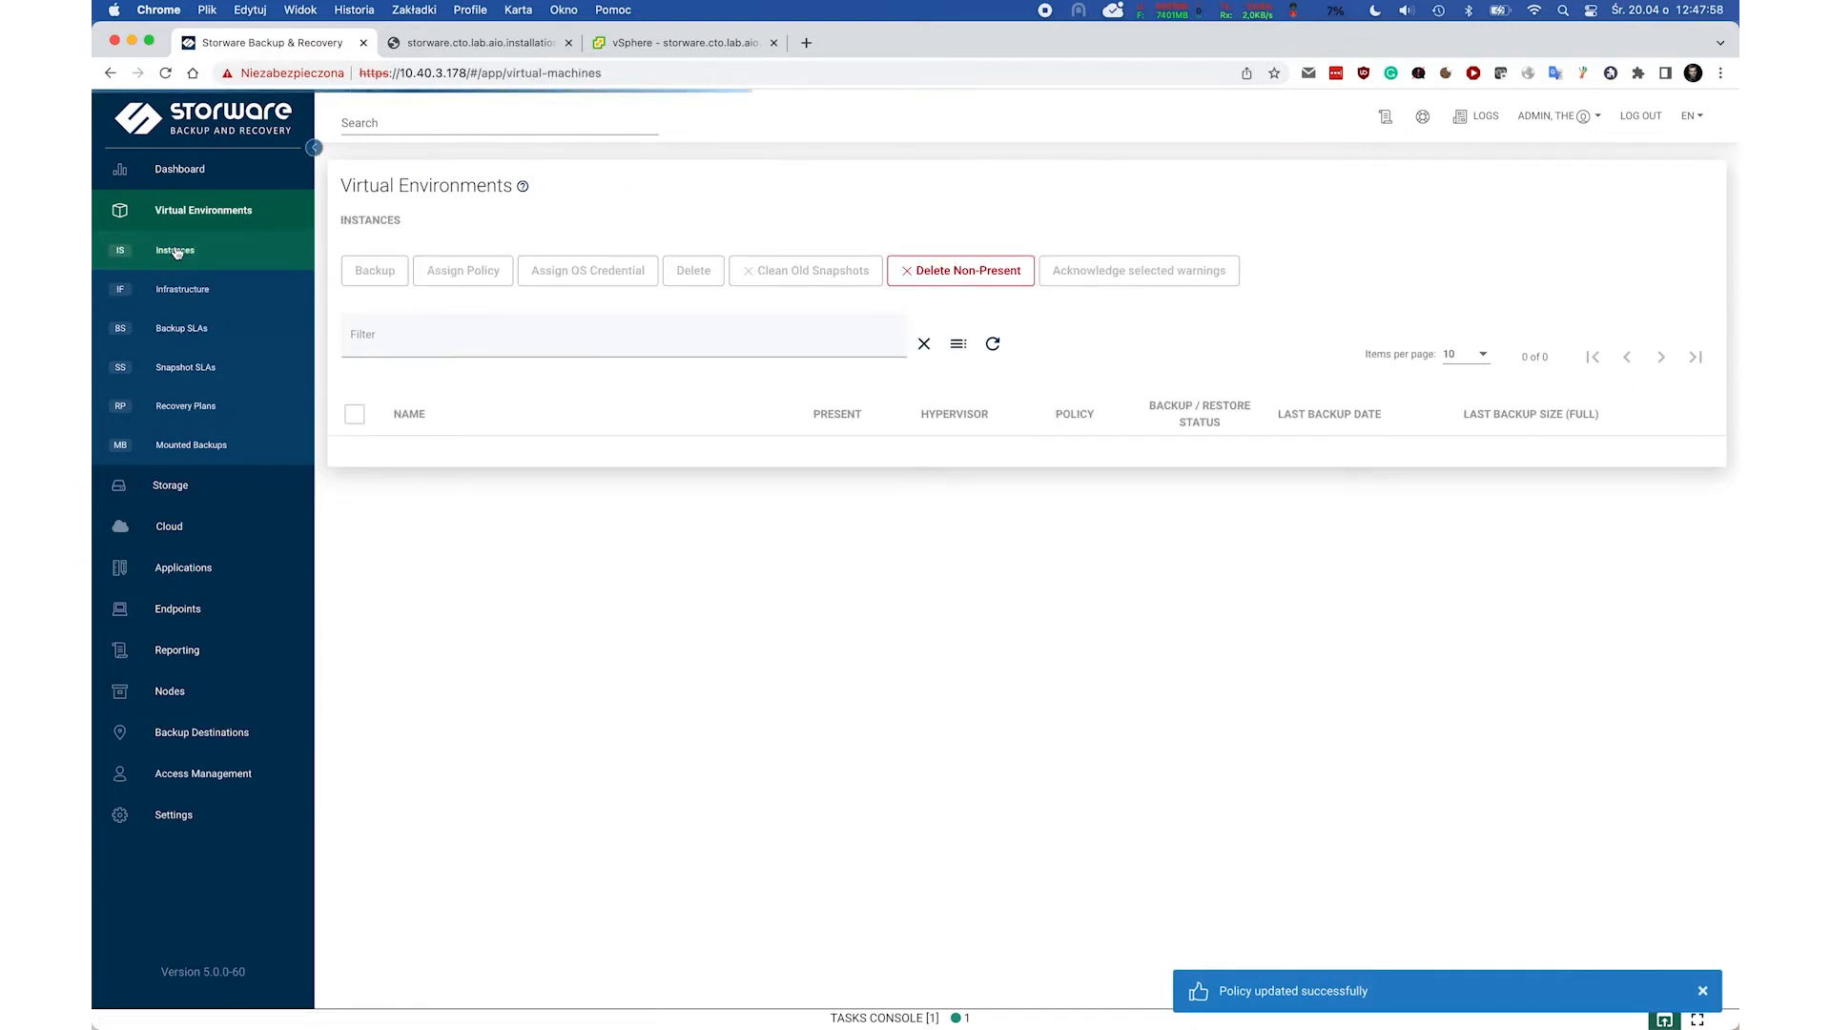
left_click(360, 325)
type("windows-10")
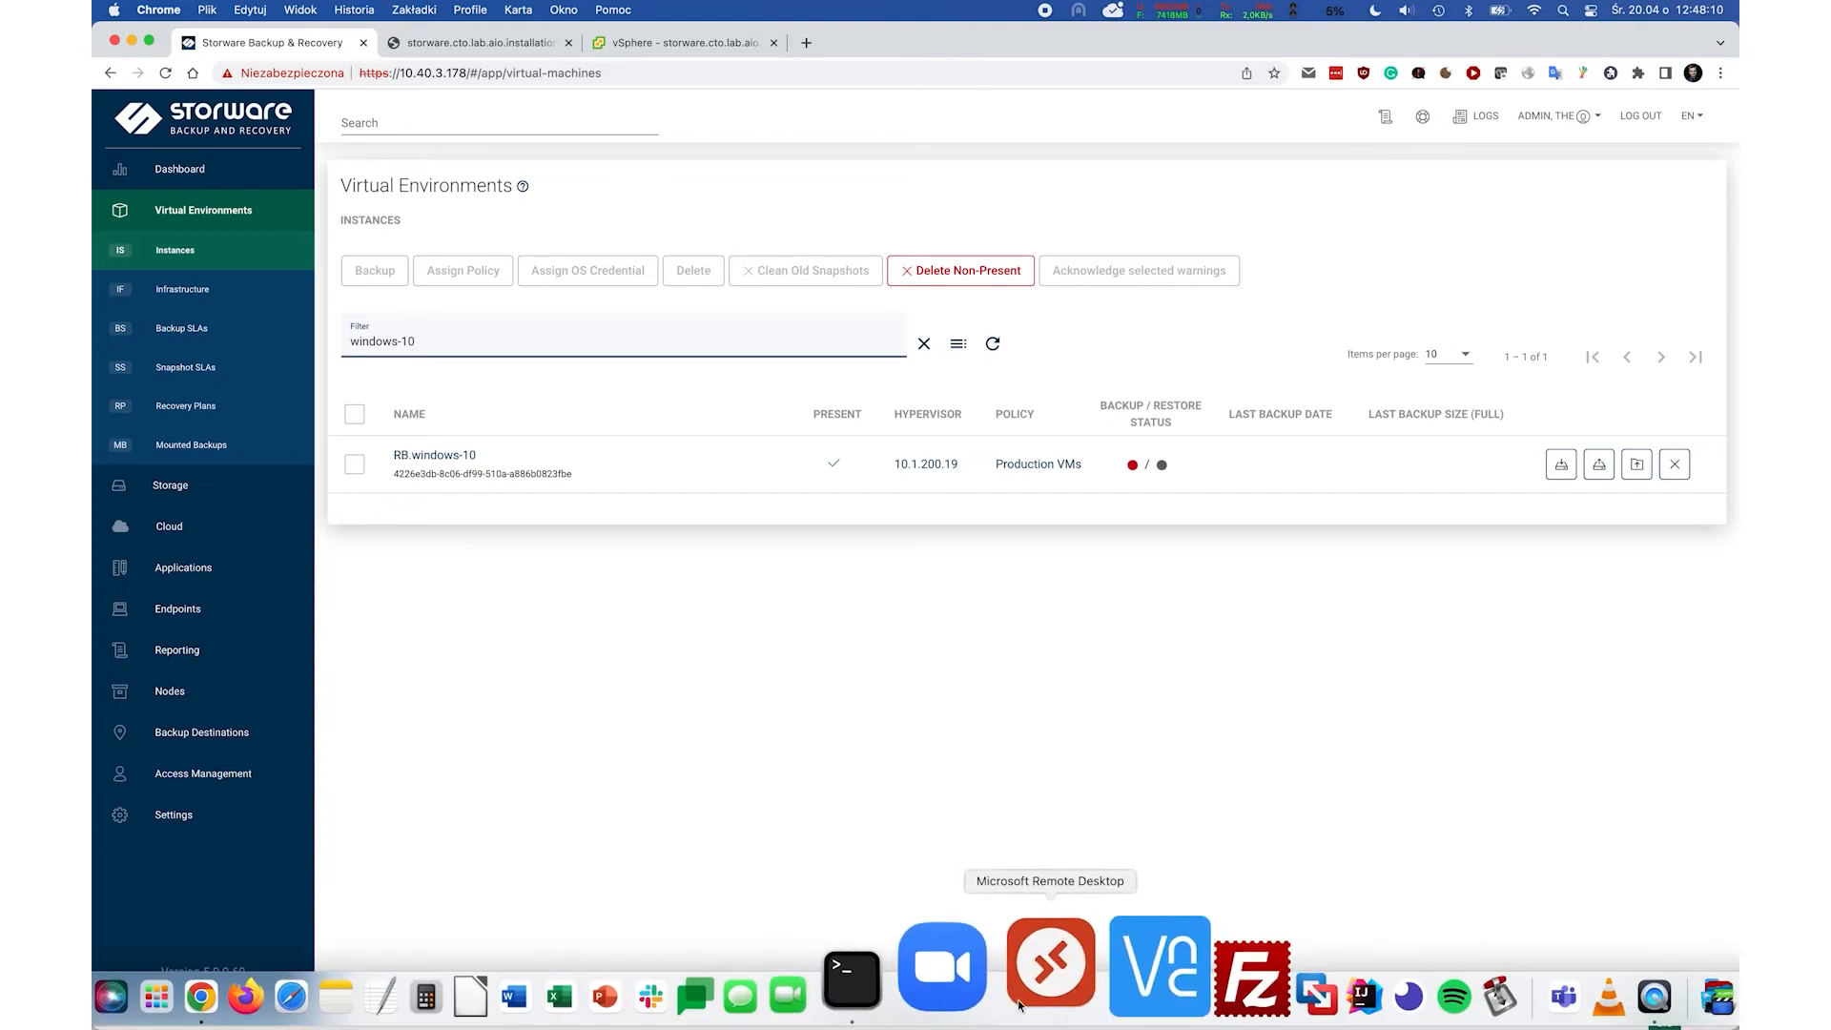
left_click(947, 988)
Run df -h and check disks: Local_FS 1.5T at /vprotect_data, sdb 512G, and sdc.
key("Up")
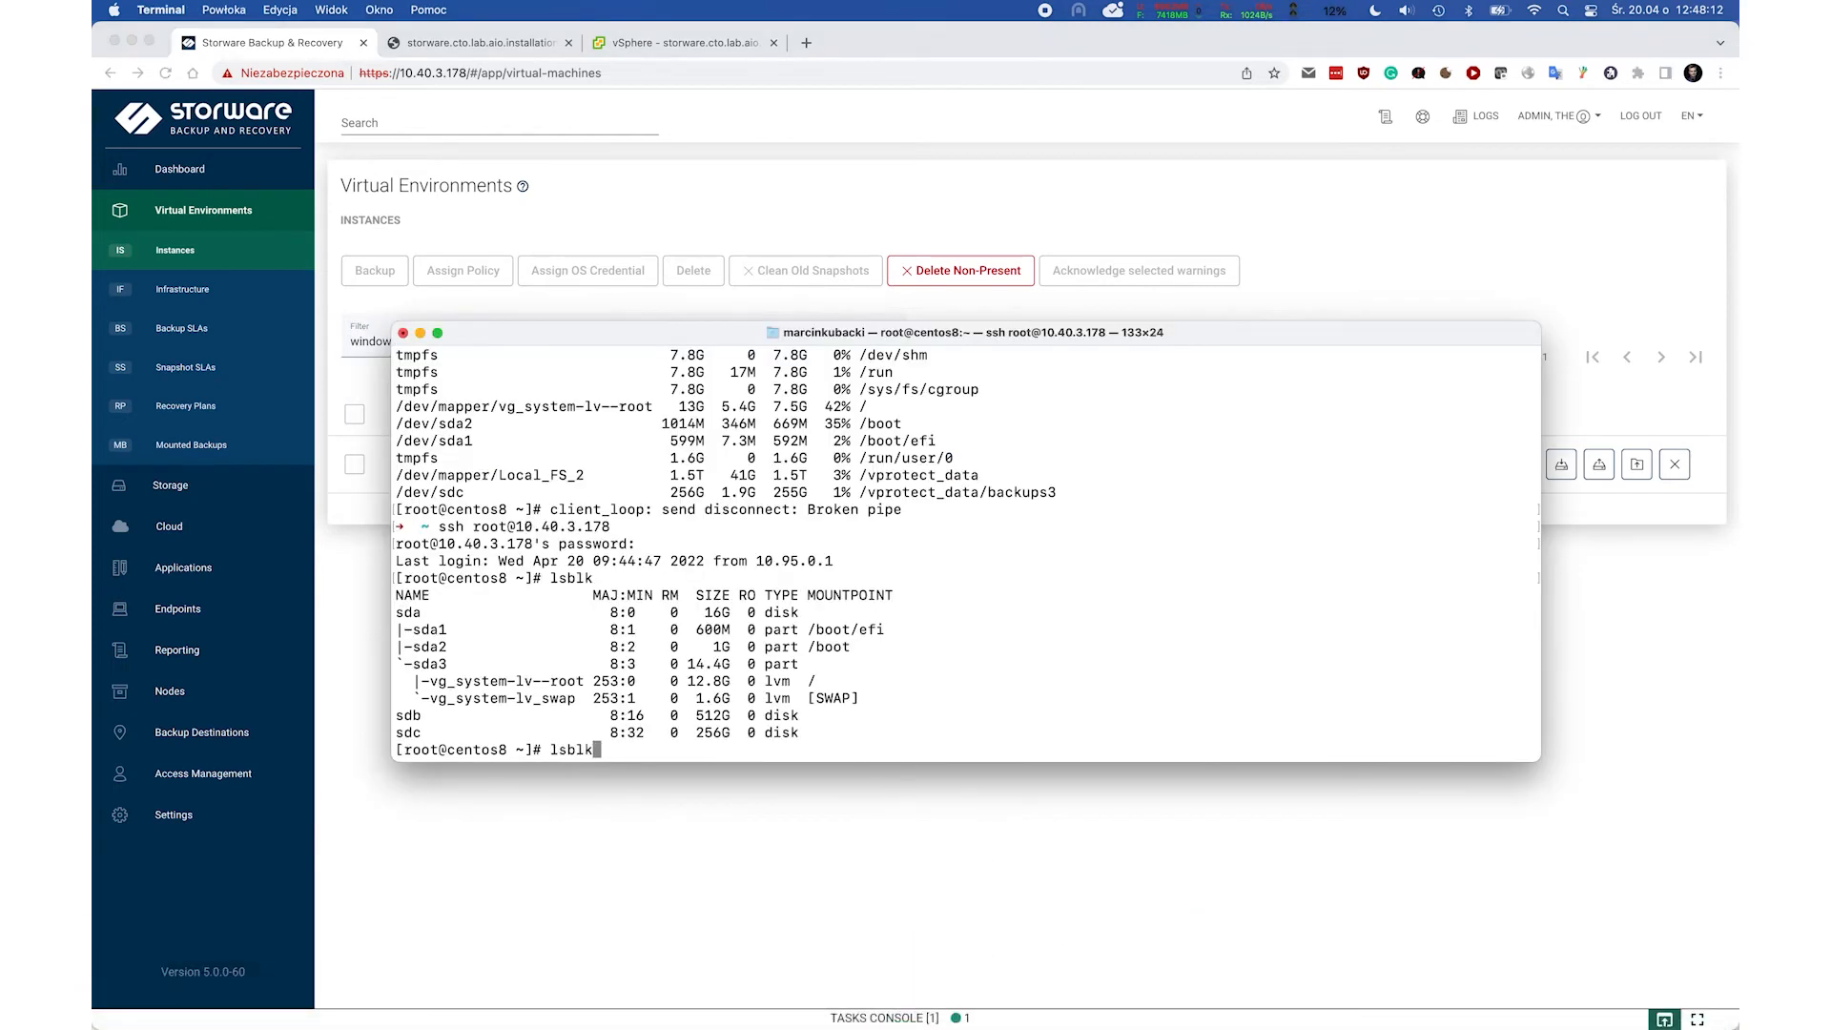
key("BackSpace")
key("BackSpace")
key("BackSpace")
key("BackSpace")
key("BackSpace")
type("ls")
key("BackSpace")
key("BackSpace")
key("BackSpace")
type("df -h")
key("Return")
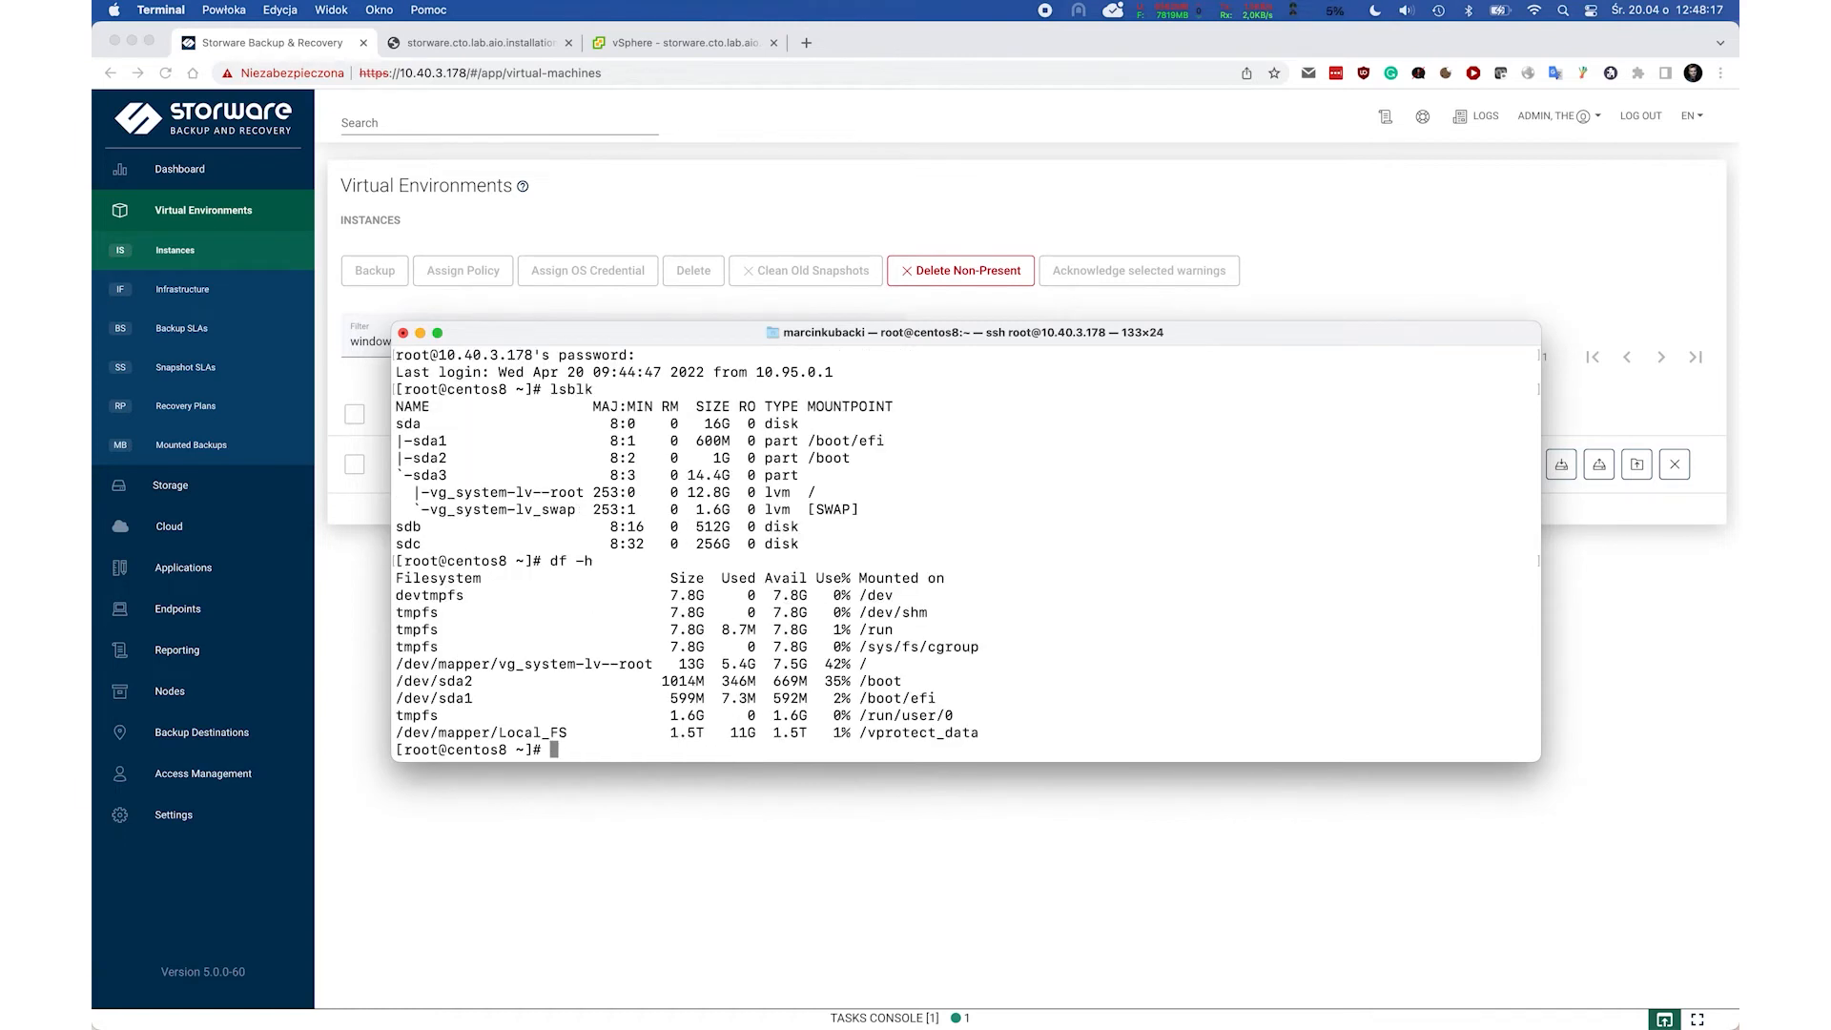
left_click_drag(988, 736, 861, 733)
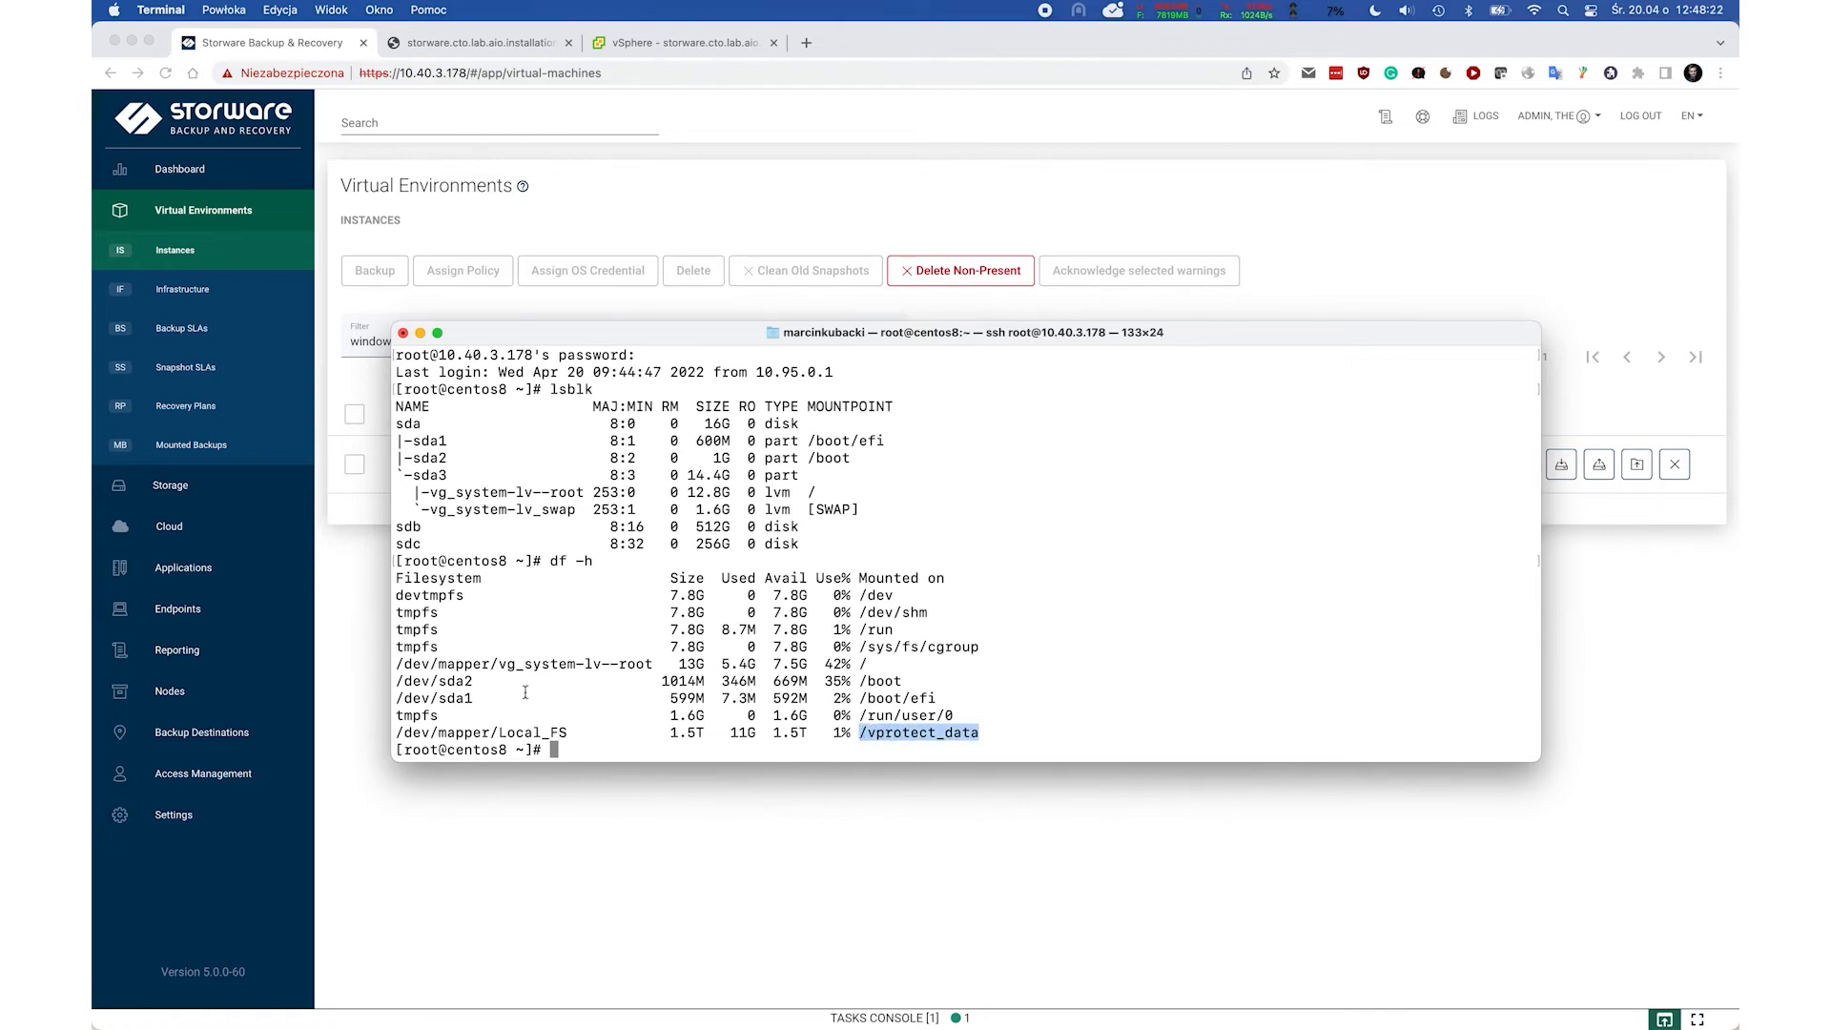
left_click_drag(672, 731, 703, 733)
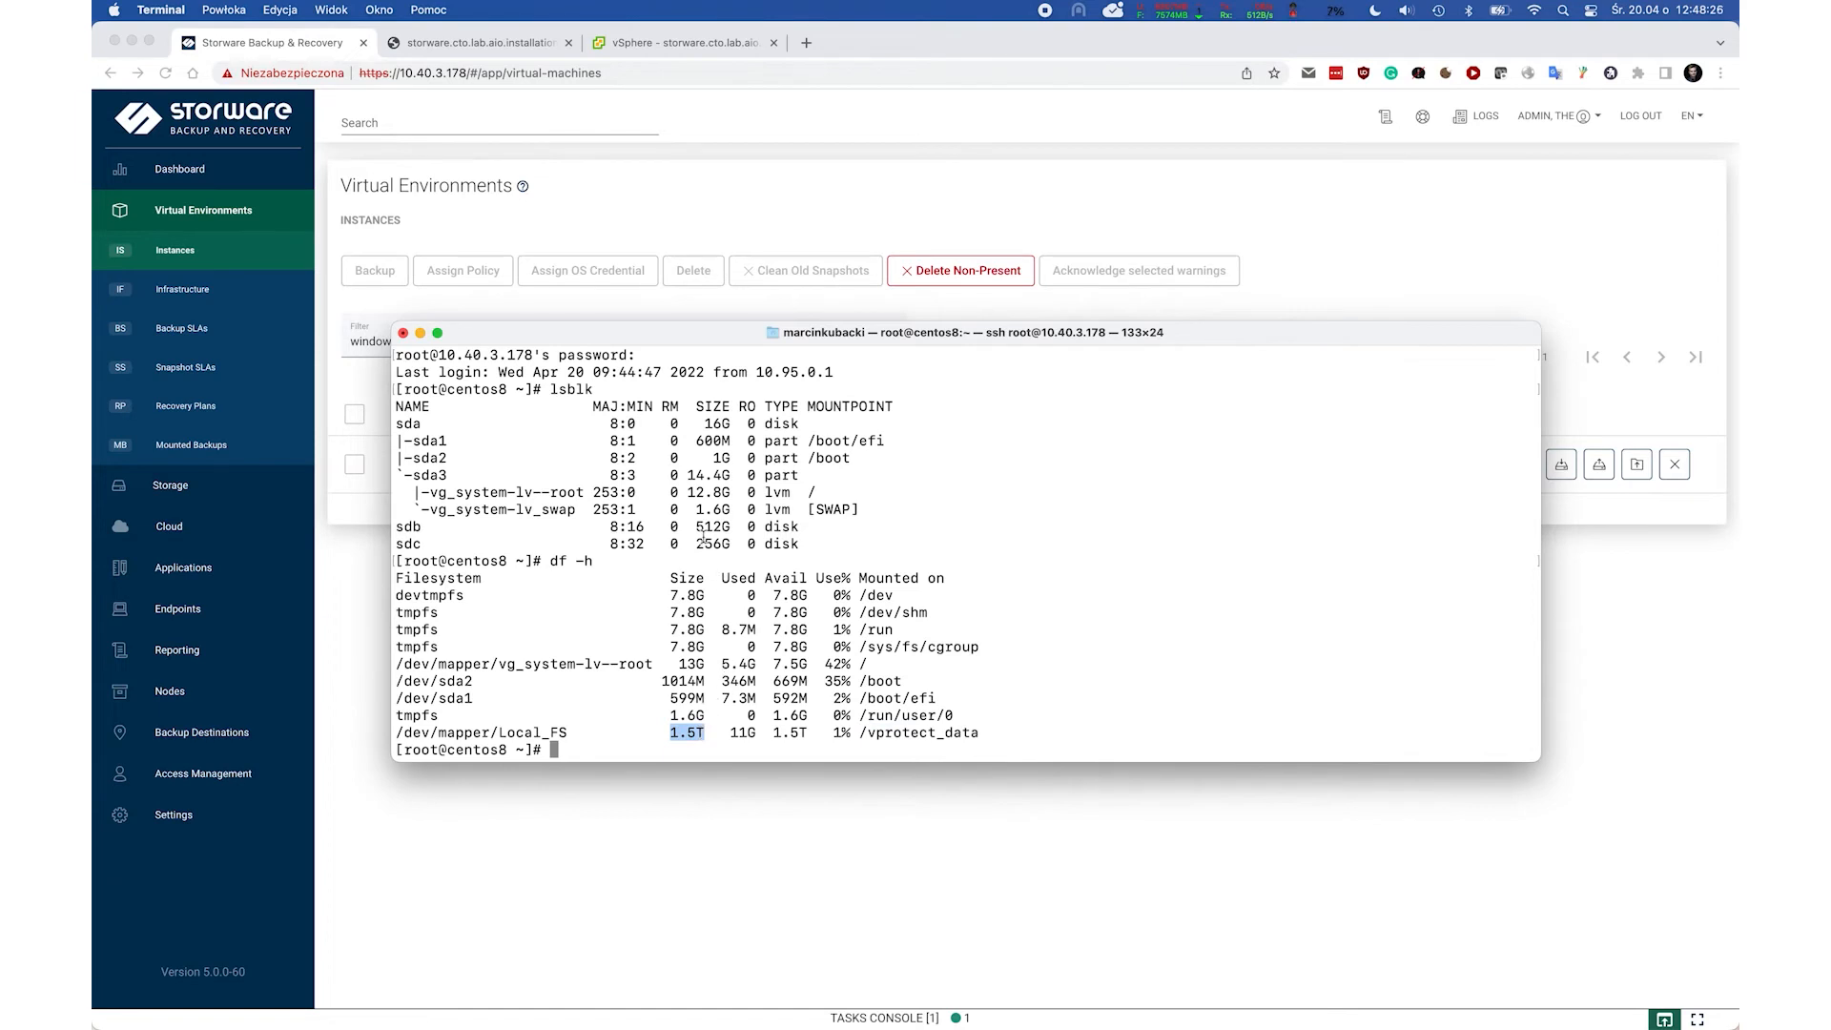
left_click_drag(695, 527, 733, 527)
double_click(407, 543)
left_click(482, 541)
Create the /vprotect_data/backups2 directory and prepare to edit /etc/fstab in vi.
type("mkdir /vpr")
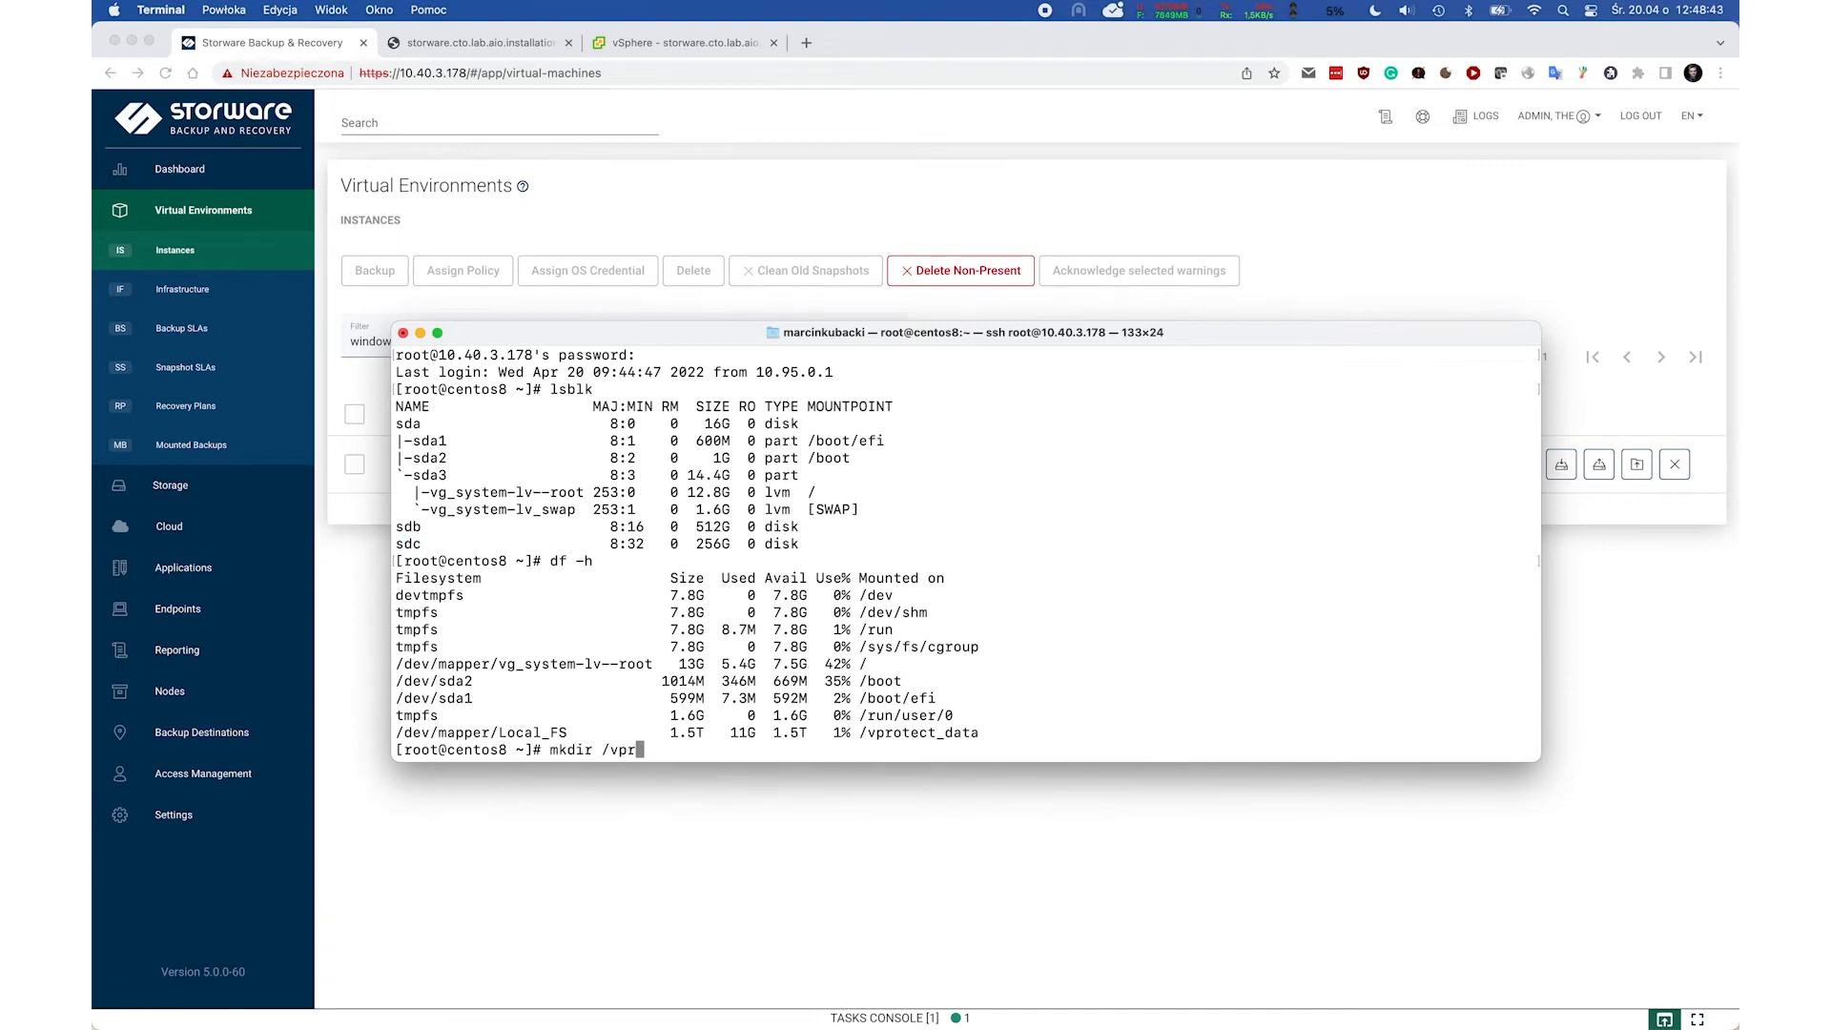
type("otect_data/backups2")
key("Return")
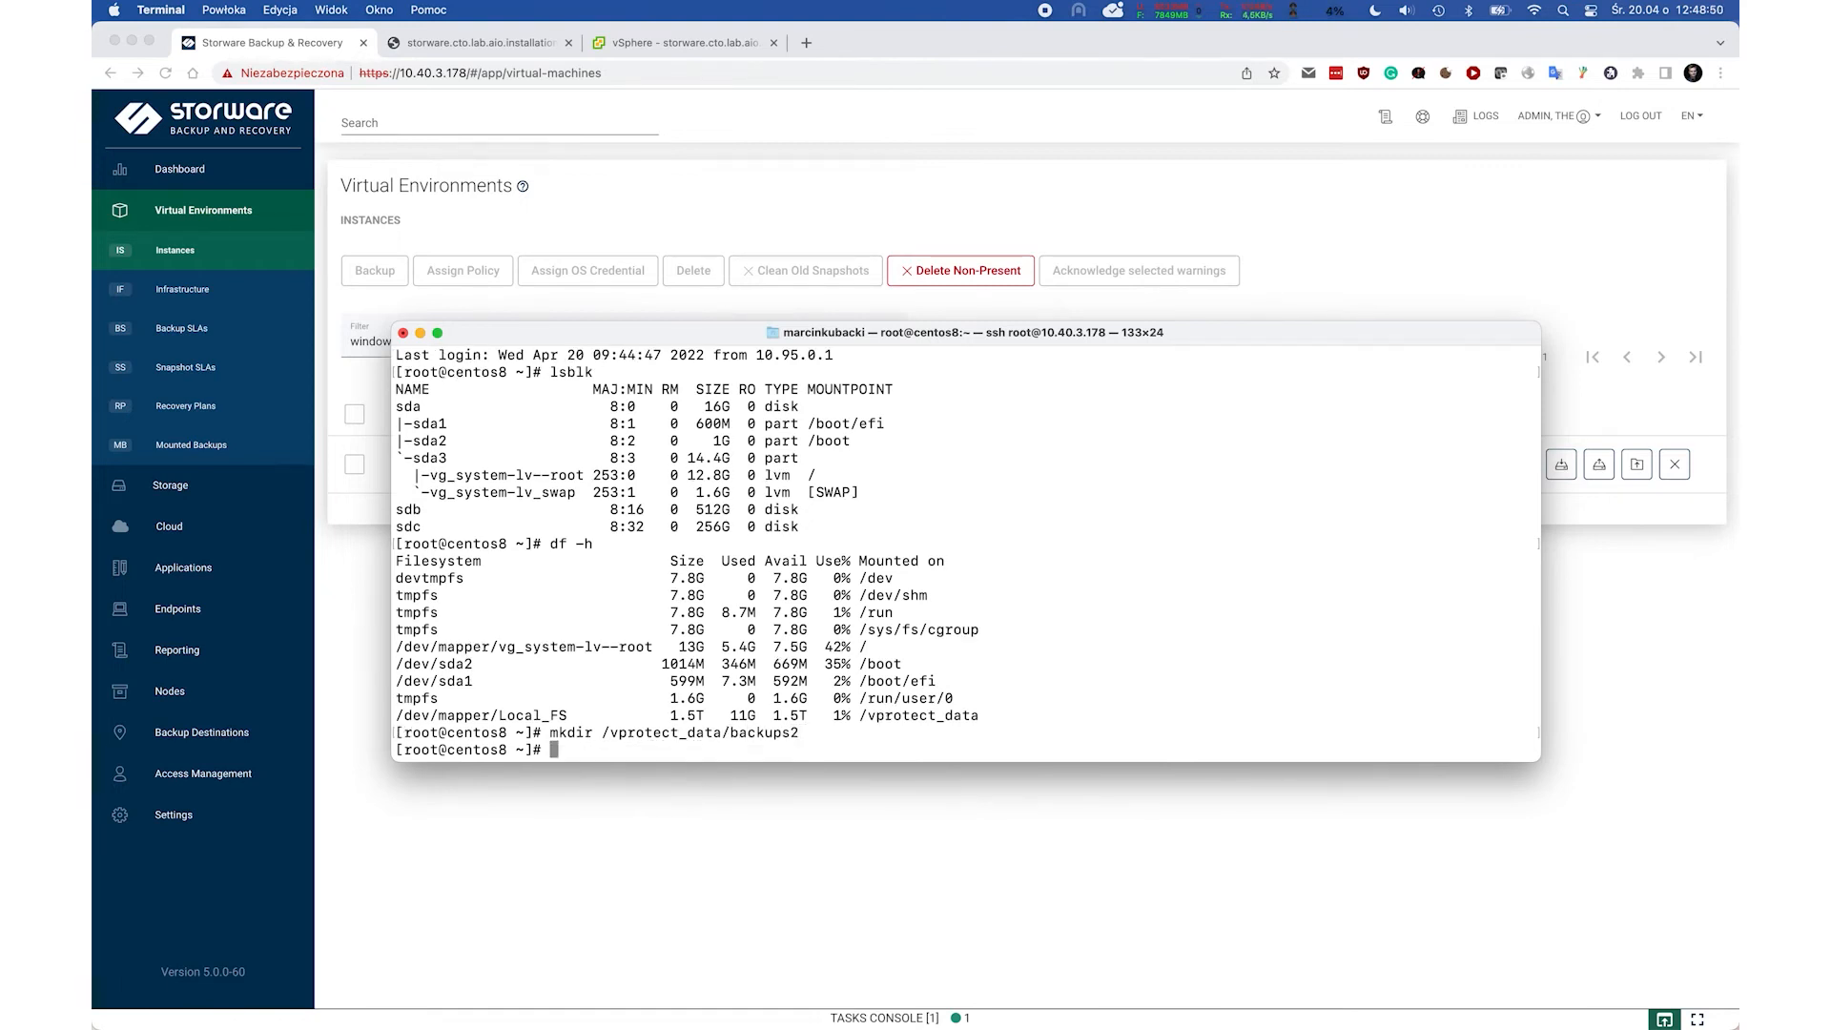
type("vi /etc/fstab")
Append '/dev/sdc /vprotect_data/backups2 xfs defaults 0 0' to /etc/fstab and save with :wq.
key("Return")
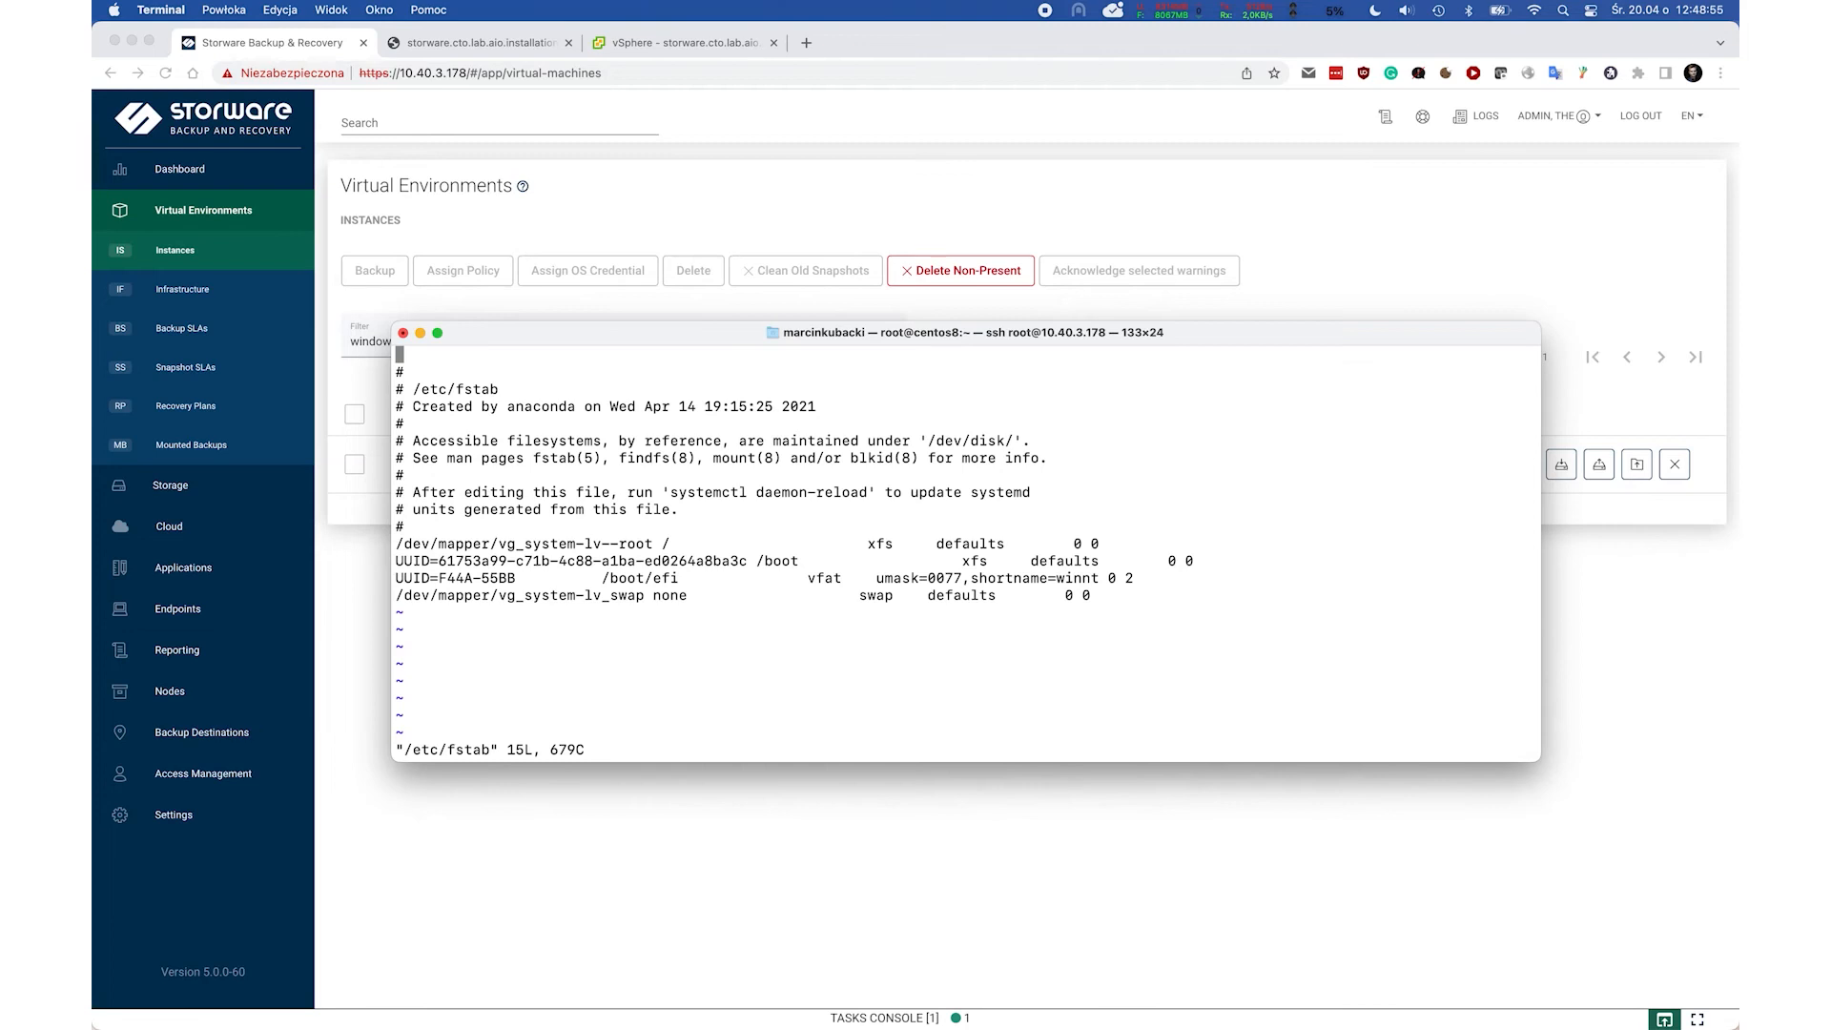
key("shift+g")
key("o")
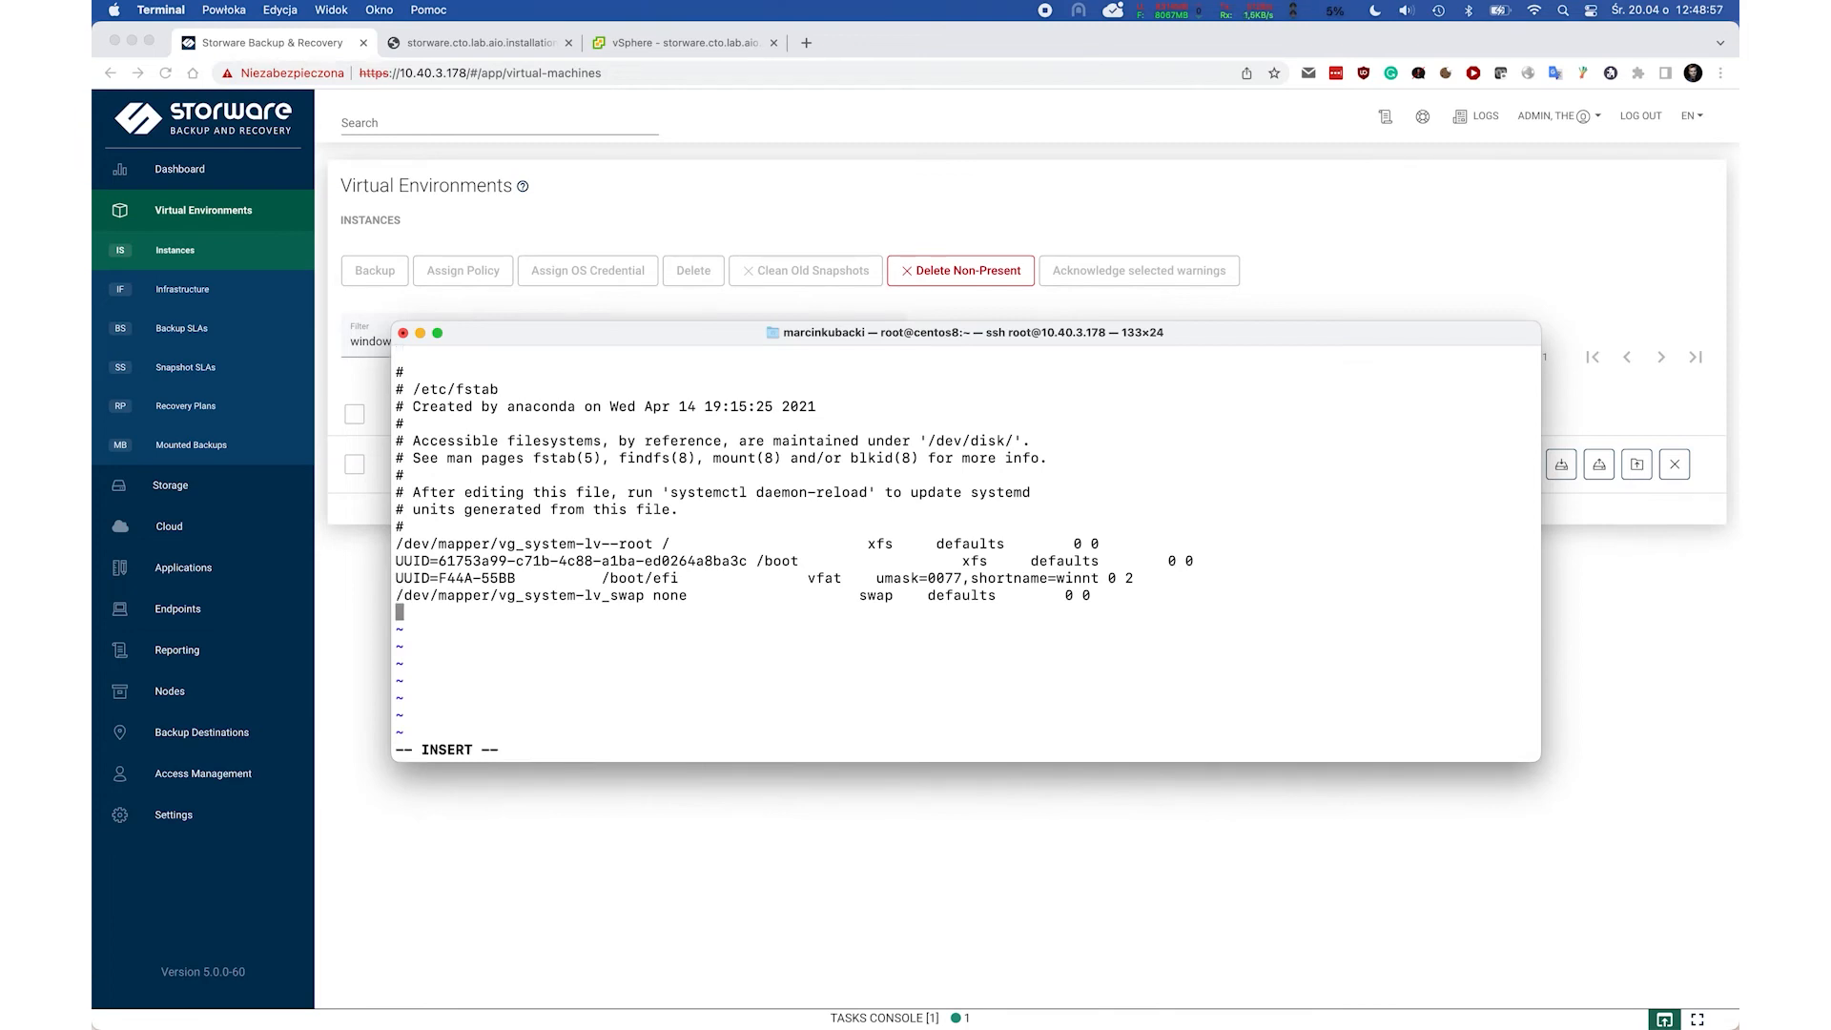
type("/dev/sdb")
key("Tab")
key("Tab")
type("/vprotect_data/backups2")
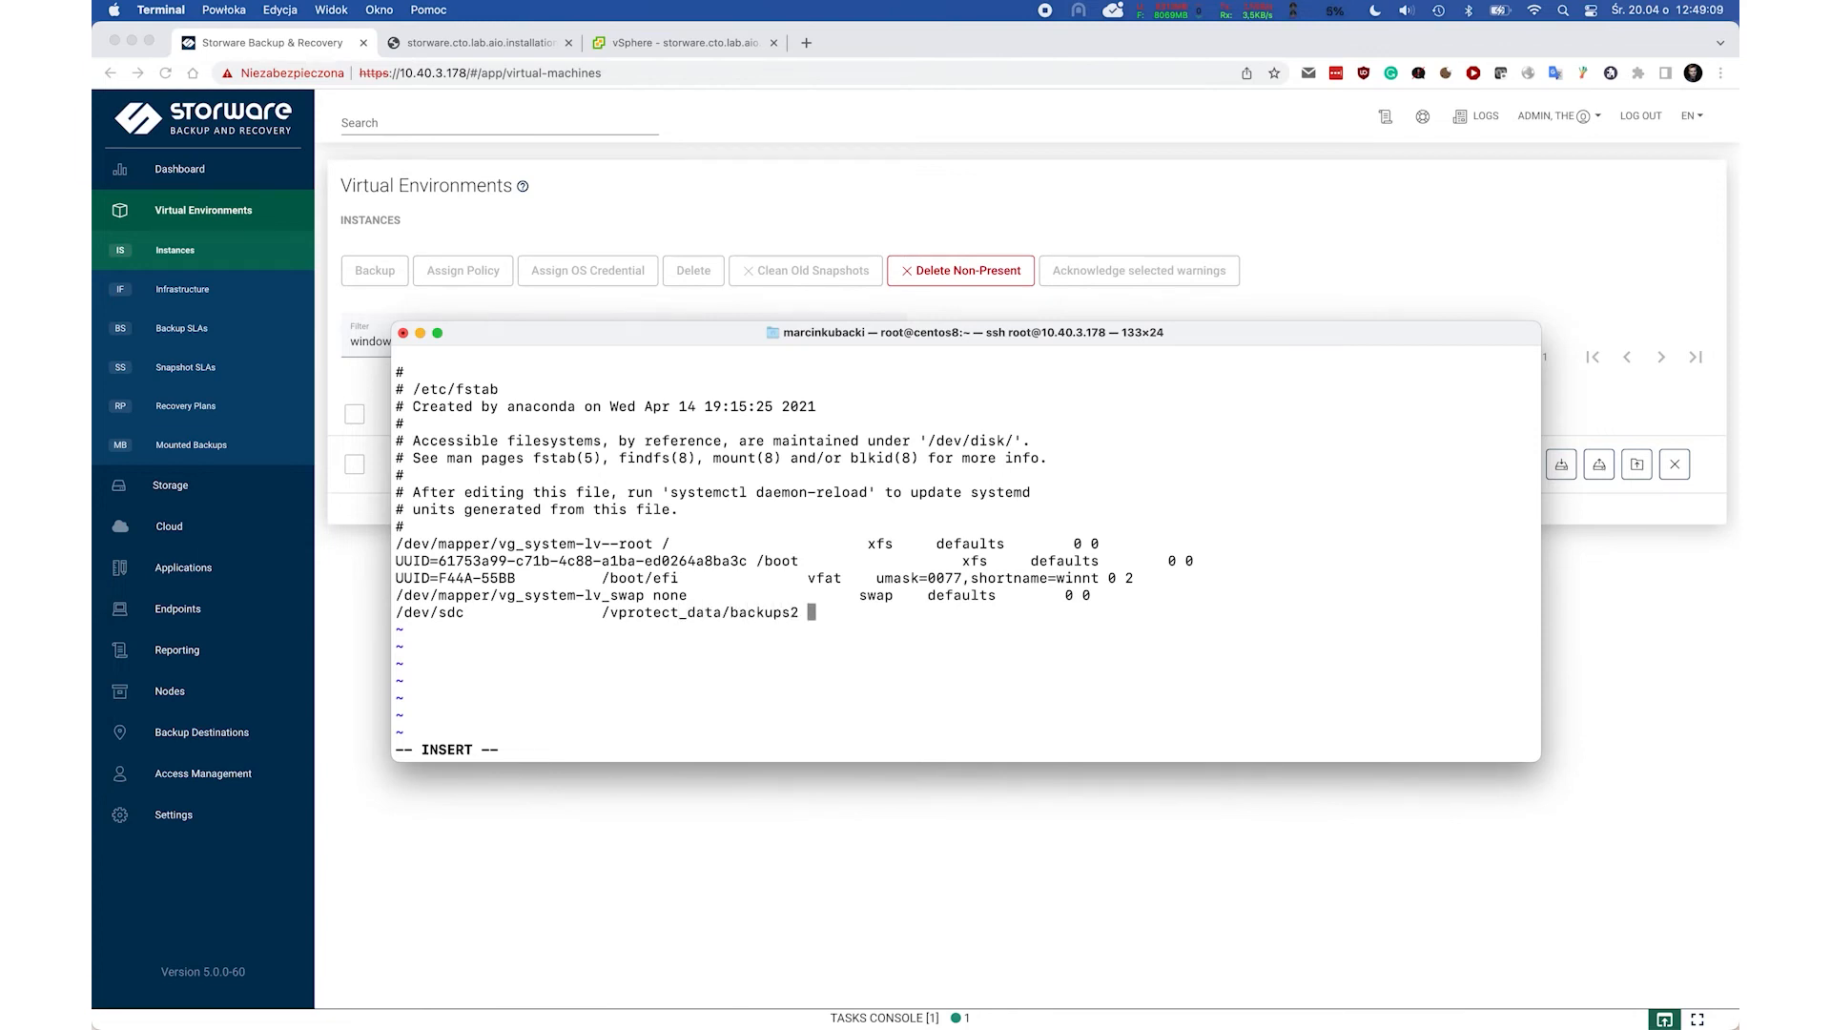
key("Tab")
type("xfs")
key("Tab")
type("defaults")
key("Tab")
type("0 0")
key("Escape")
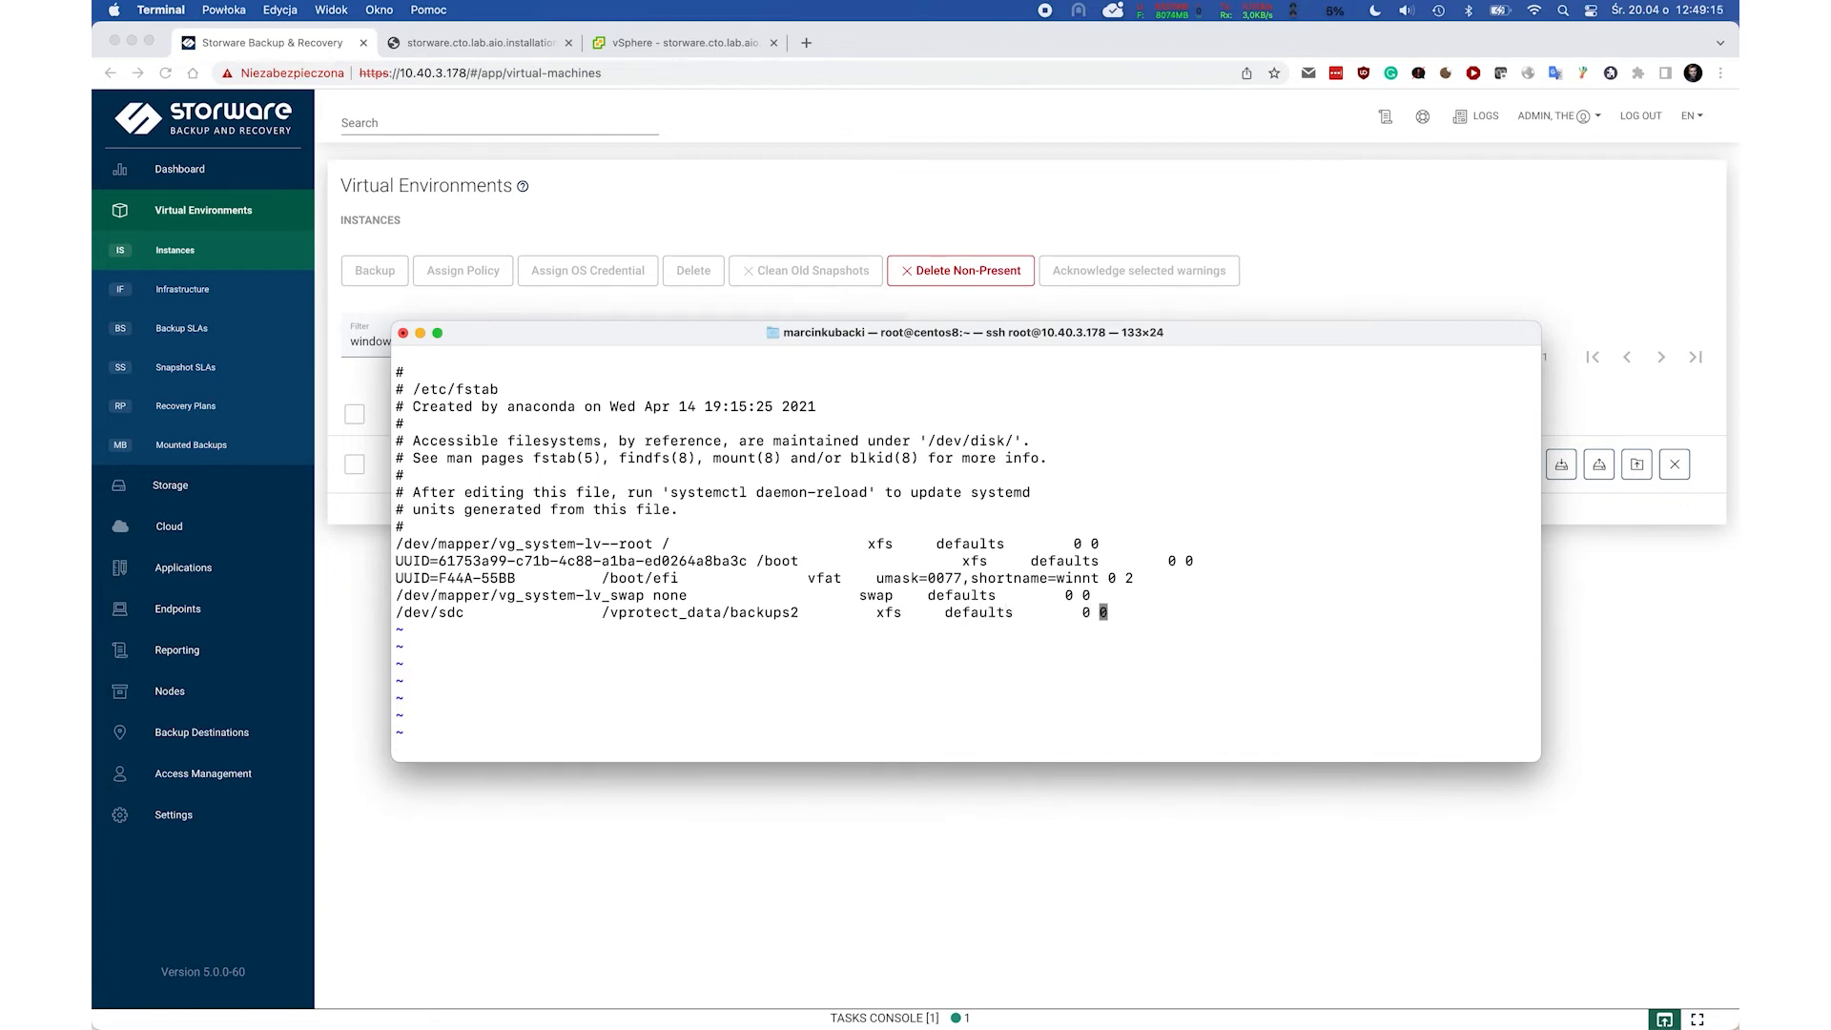
type(":wq")
key("Return")
Format /dev/sdc as XFS with mkfs.xfs and mount all fstab entries with mount -a.
type("mkfs.x")
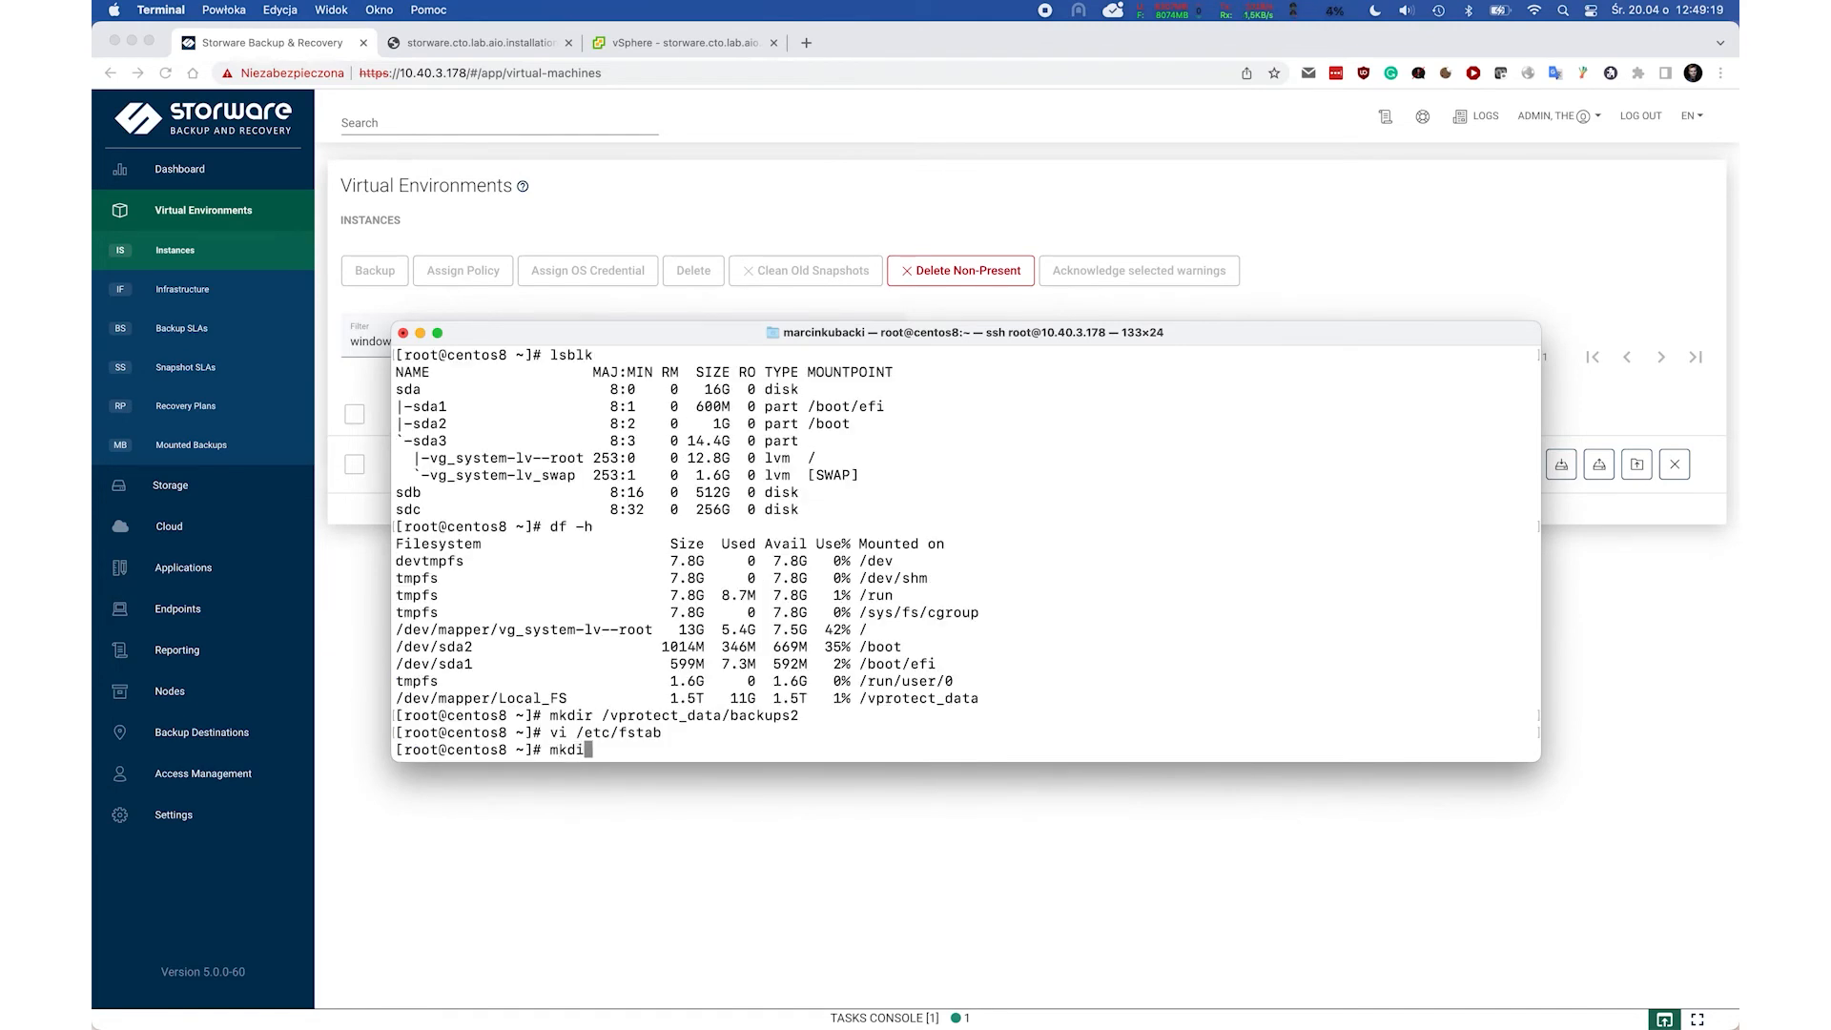
type("fs -K /dev/sdc")
key("Return")
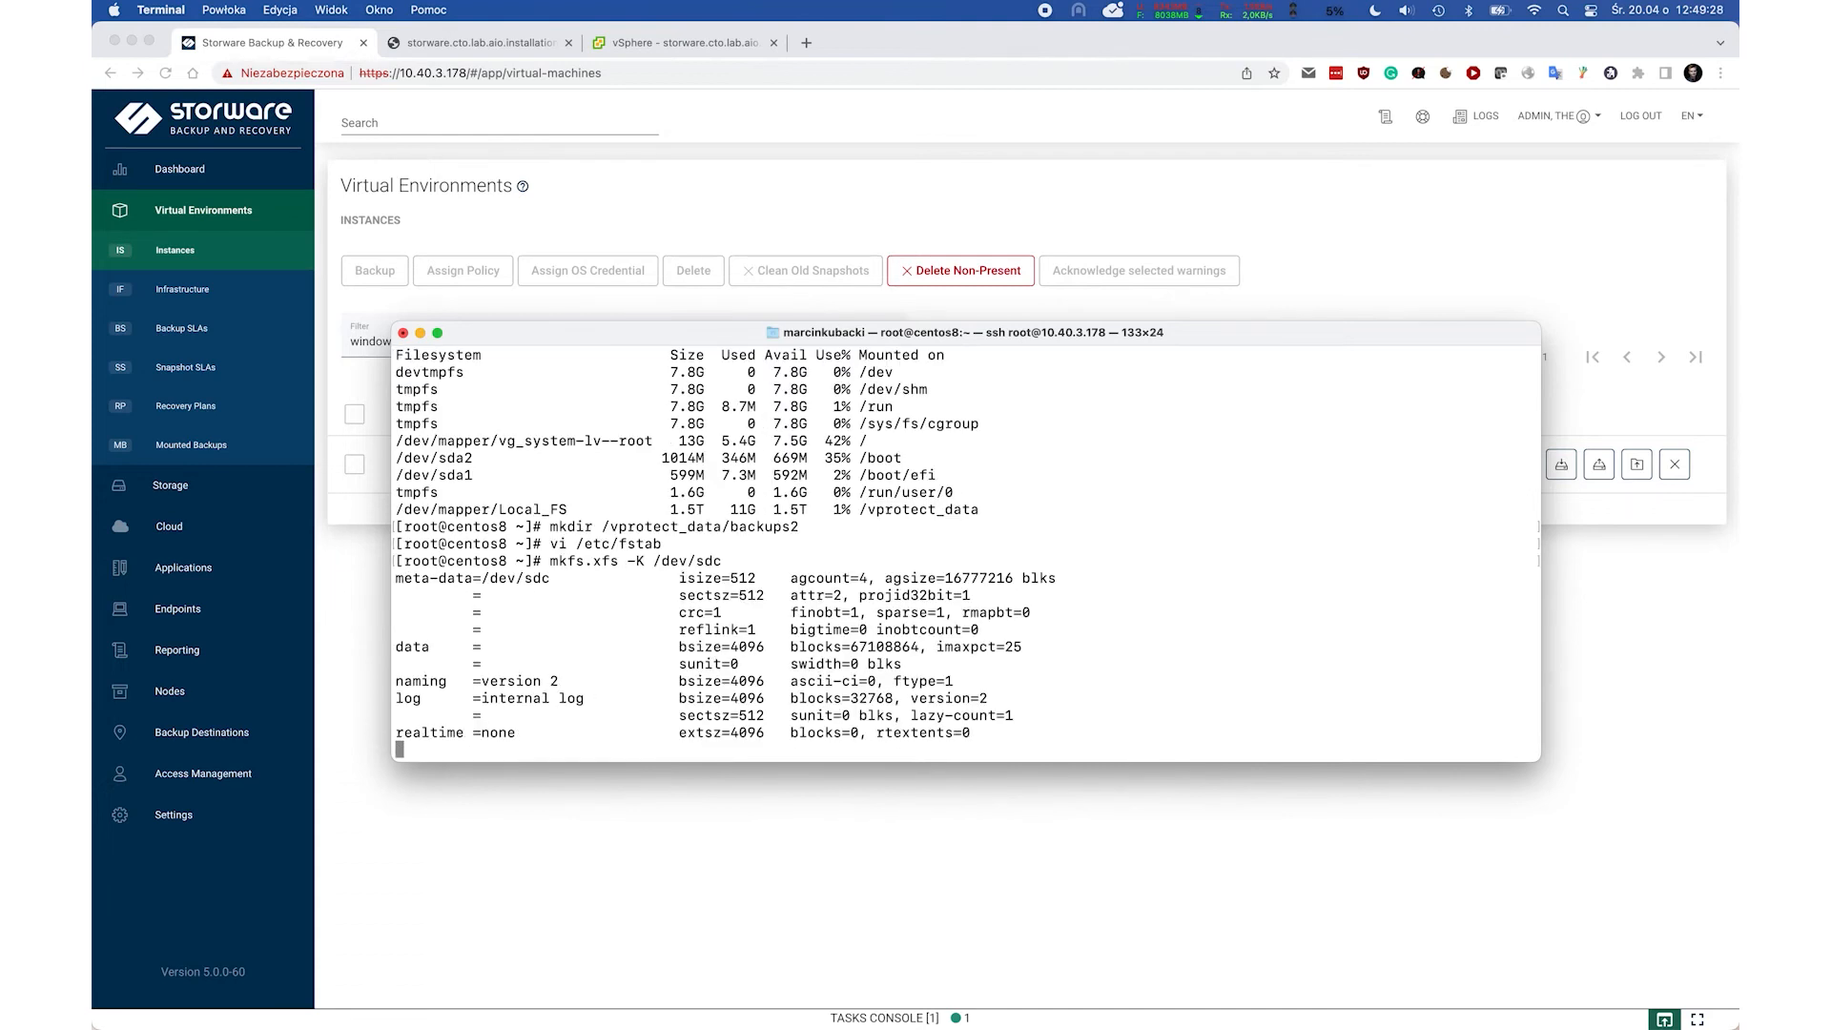
type("mount -a")
key("Return")
Confirm via df -h and lsblk that the 256G sdc is mounted at /vprotect_data/backups2.
type("df -h")
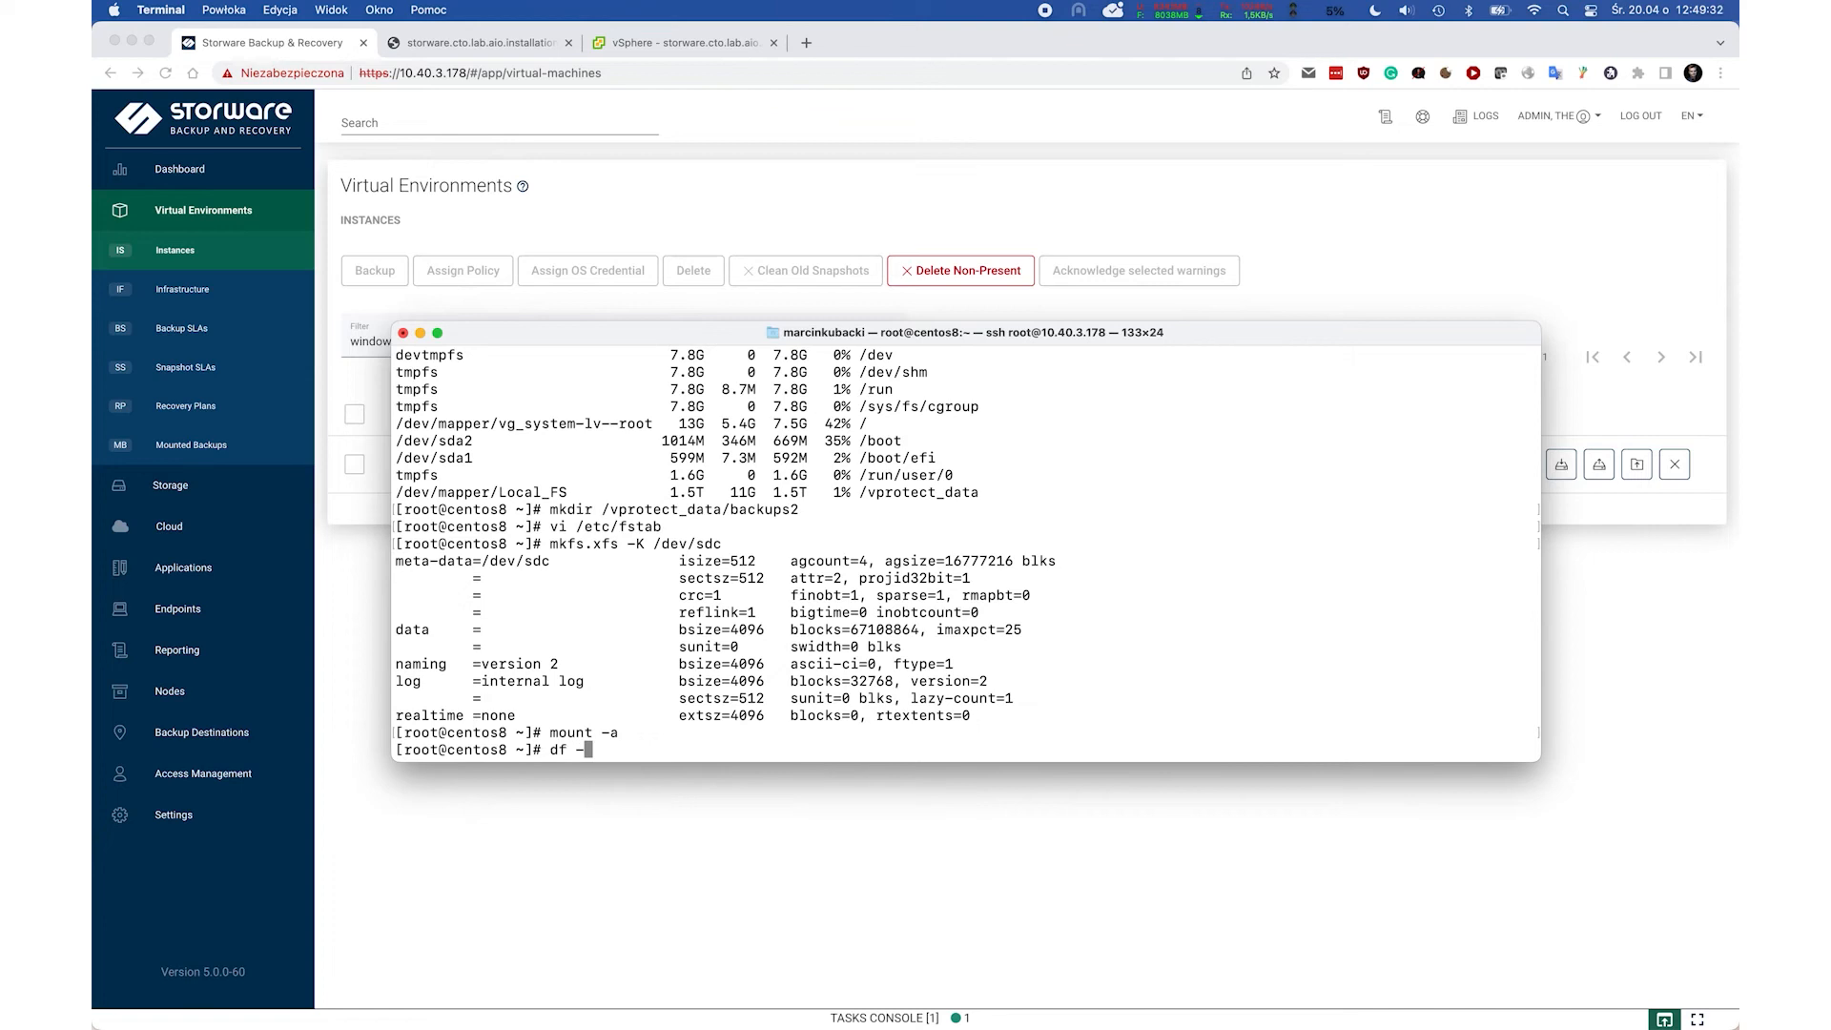
key("Return")
left_click_drag(1061, 733, 870, 735)
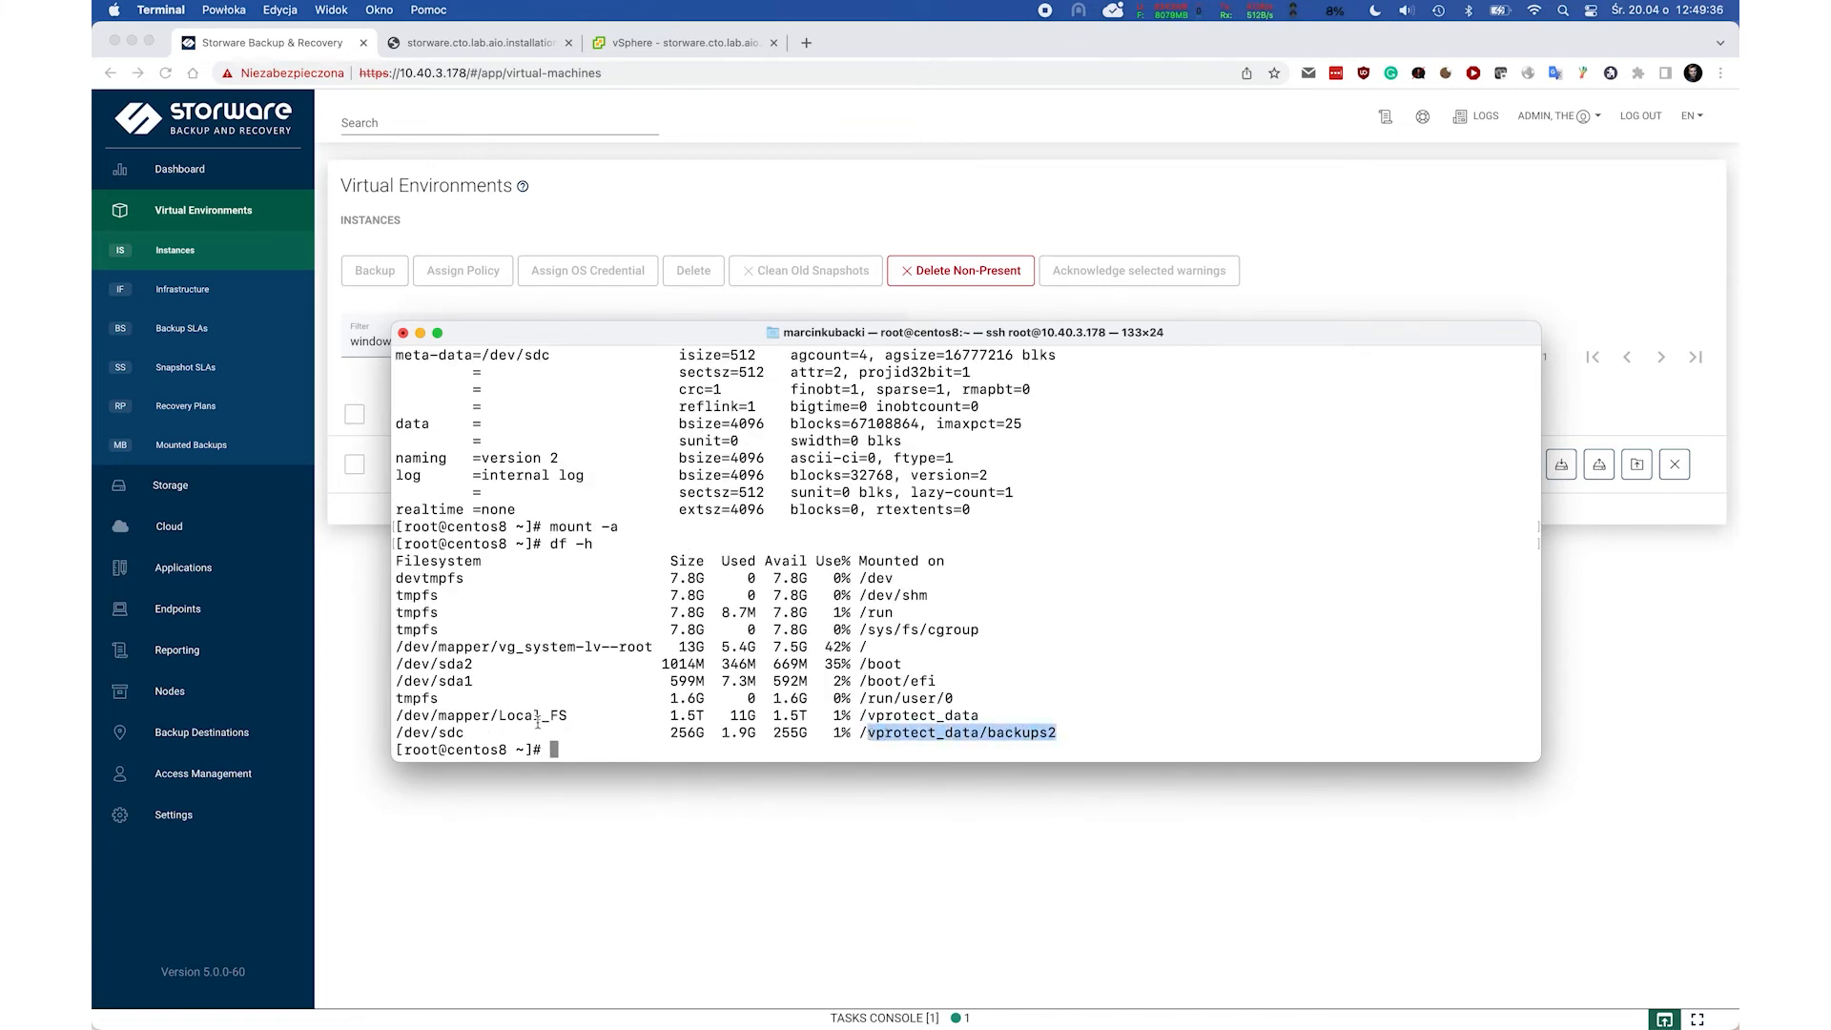
left_click(444, 733)
left_click_drag(809, 733, 770, 732)
left_click(771, 733)
type("ls")
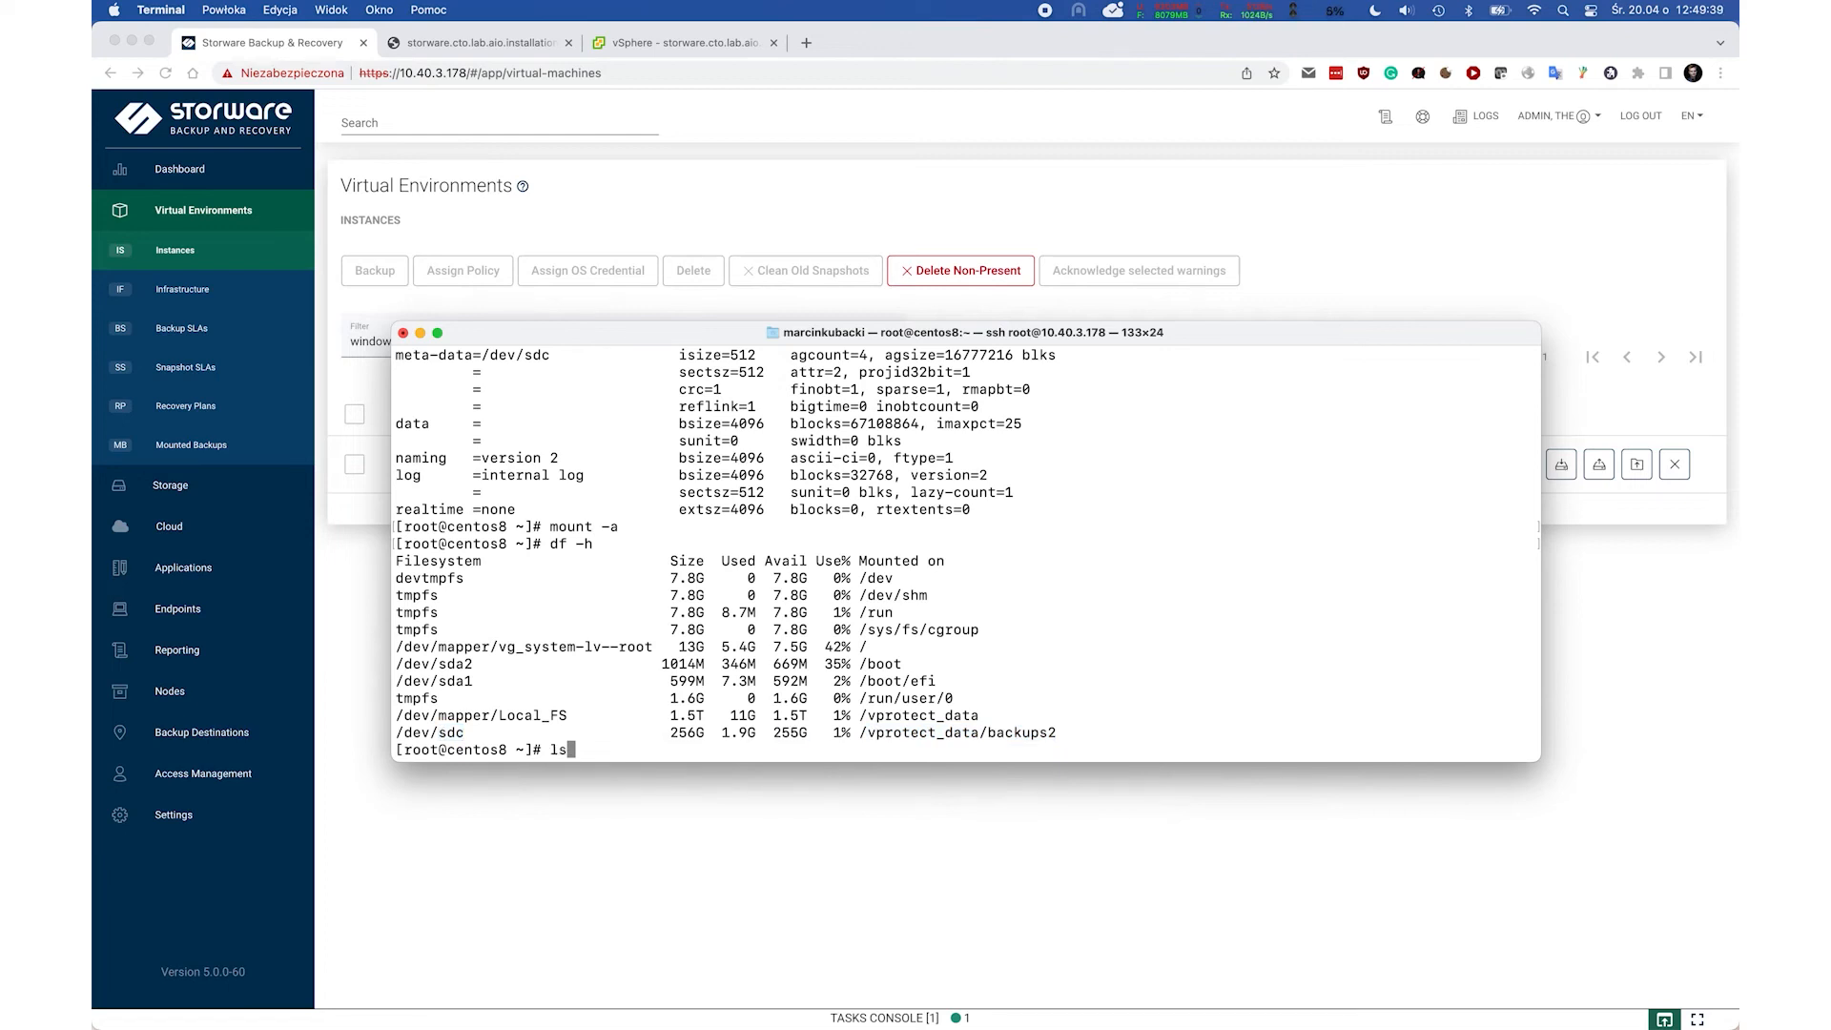
type("blk")
key("Return")
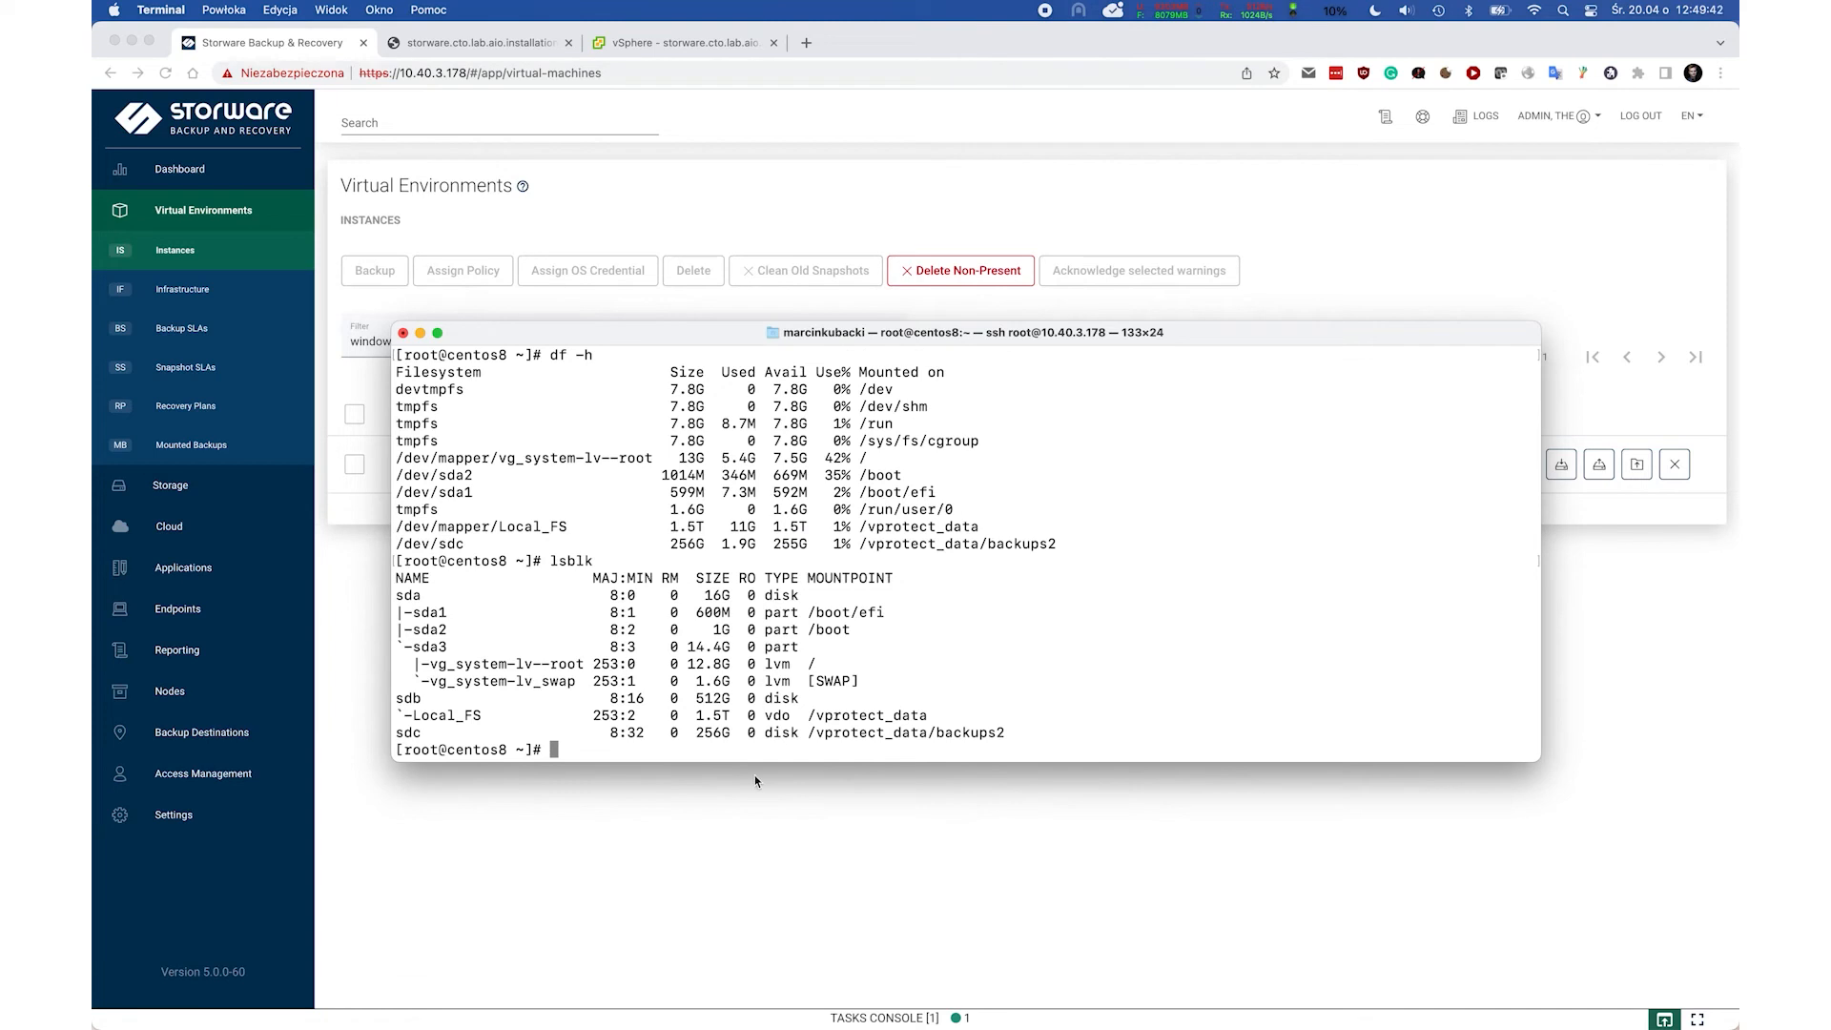
double_click(714, 733)
left_click(755, 722)
left_click(762, 848)
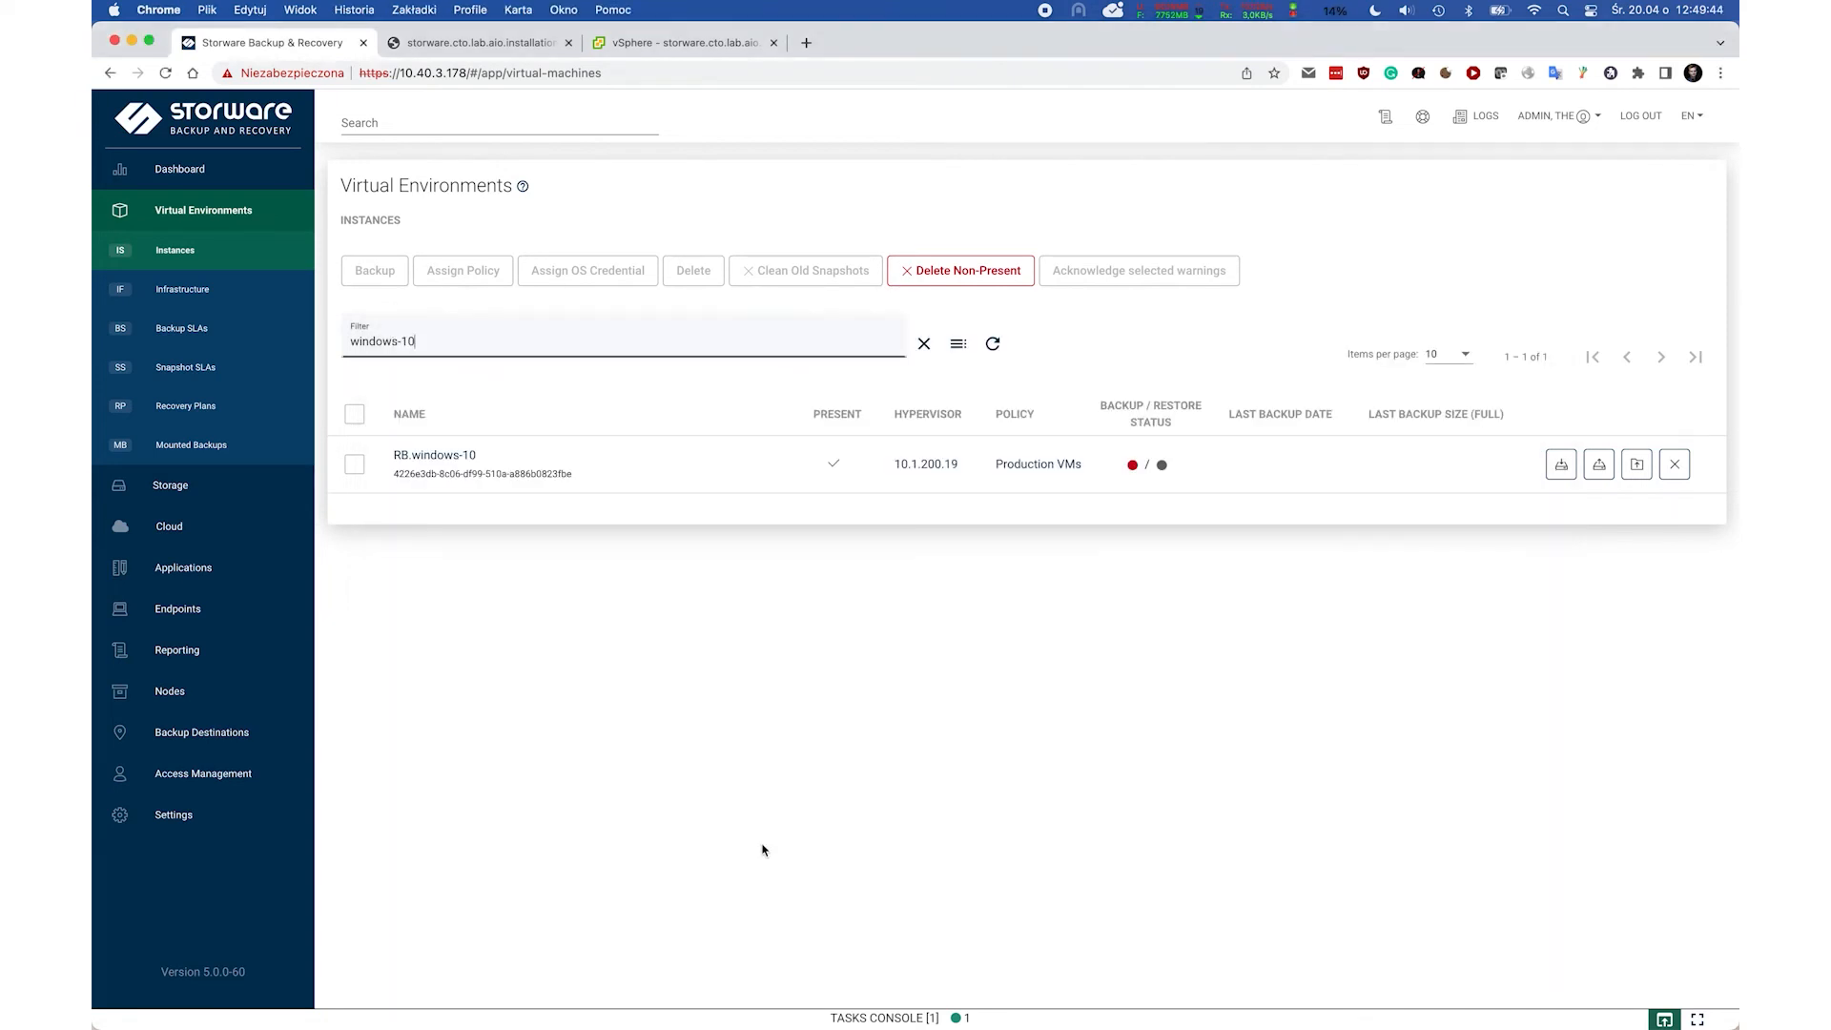
Create File System (Synthetic) destination 'Local FS 2' with Default Config at /vprotect_data/backups2.
left_click(225, 733)
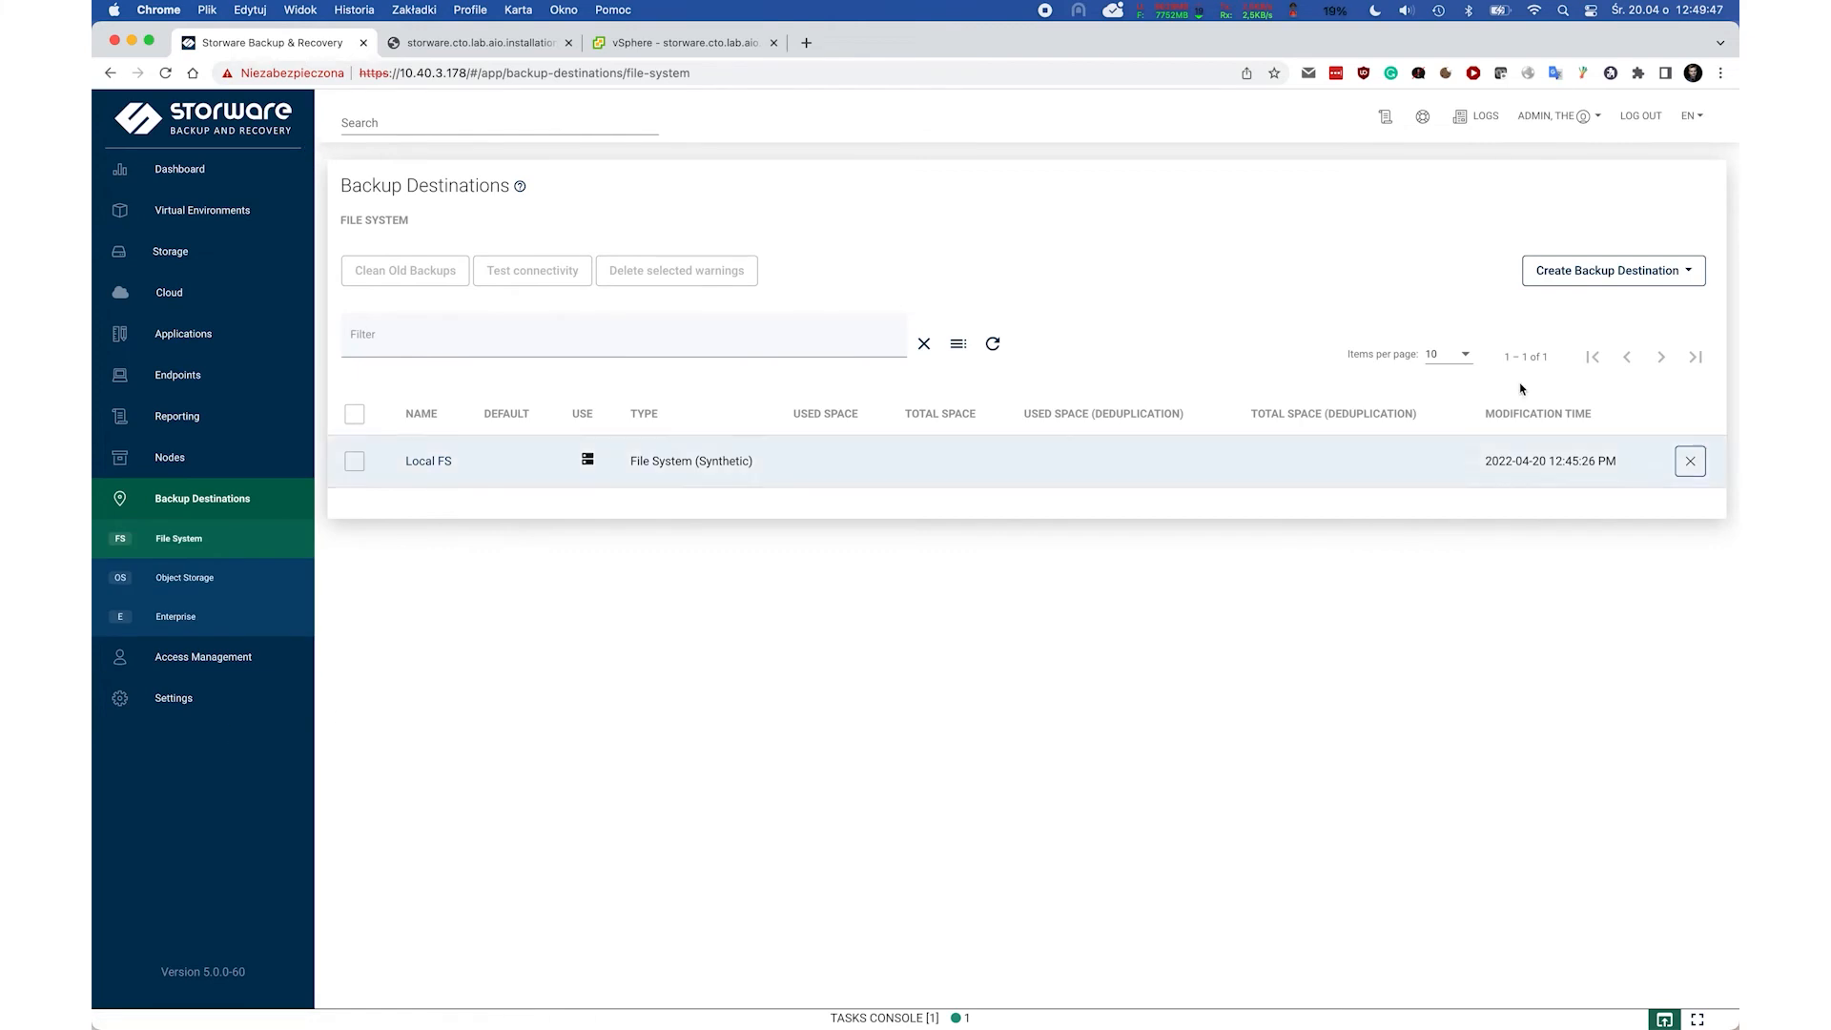
left_click(1638, 275)
left_click(1577, 311)
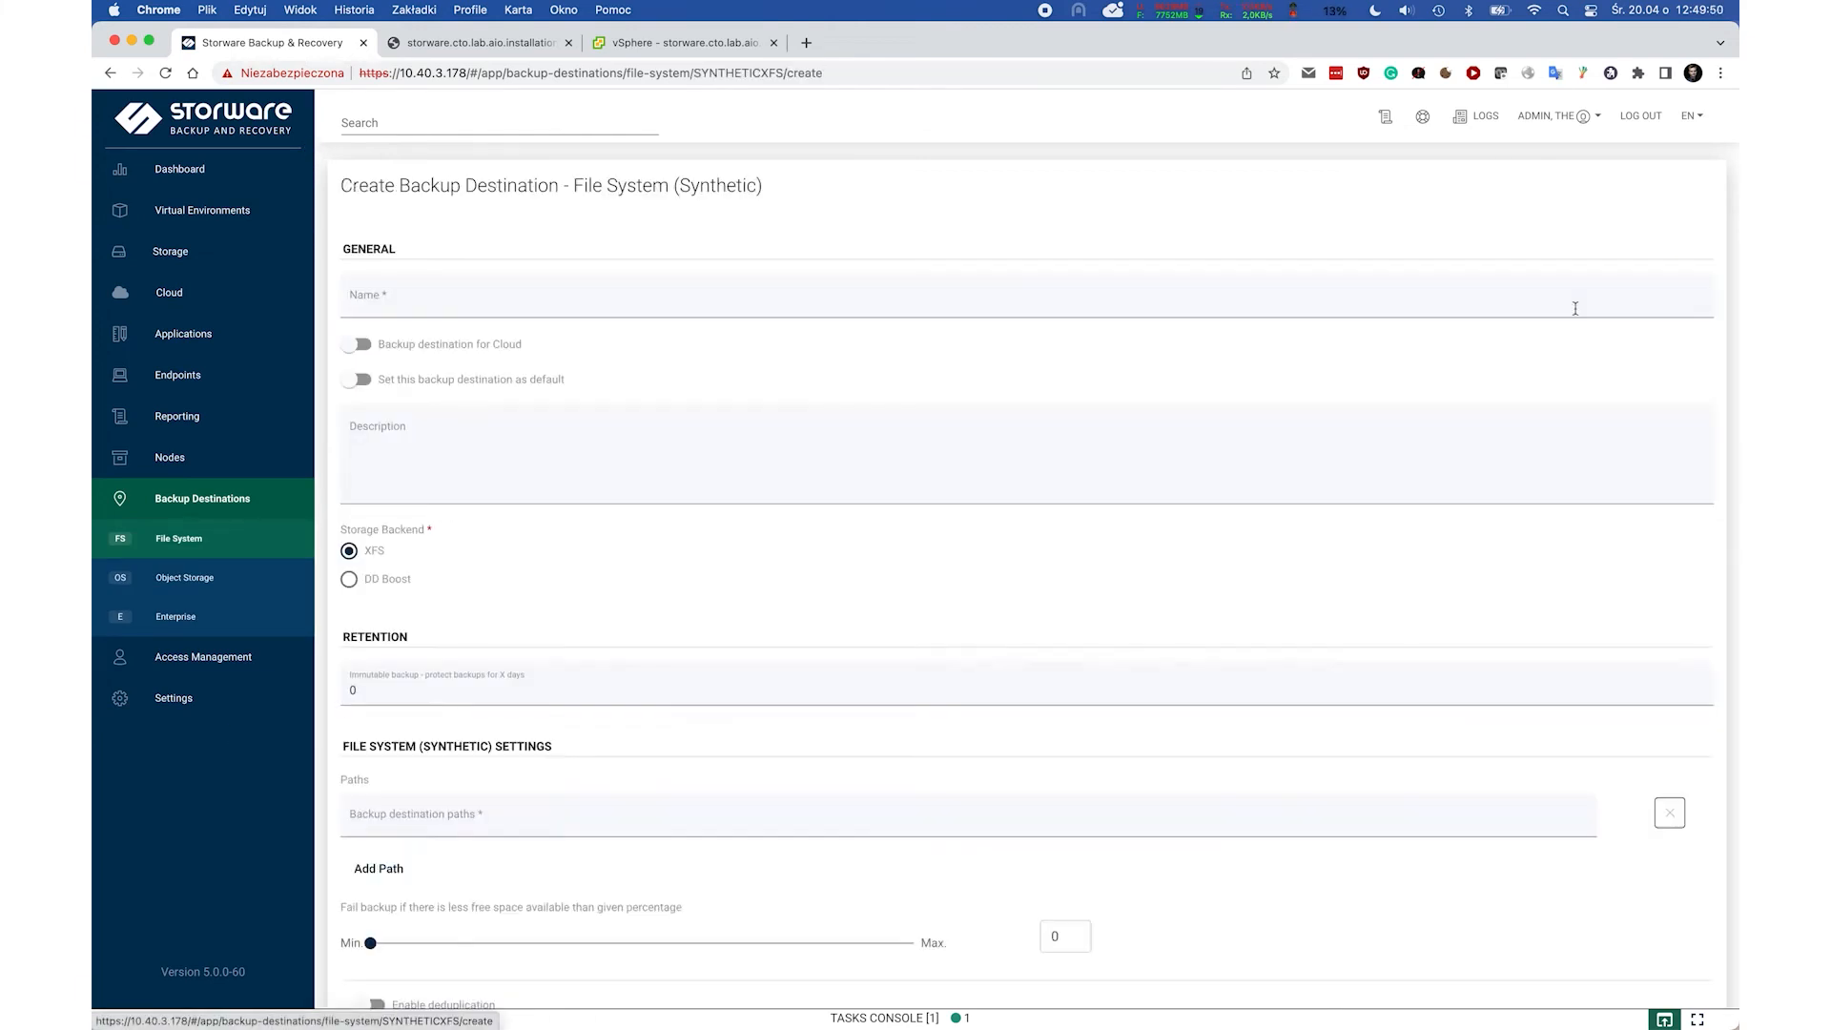
left_click(404, 316)
type("Local FS 2")
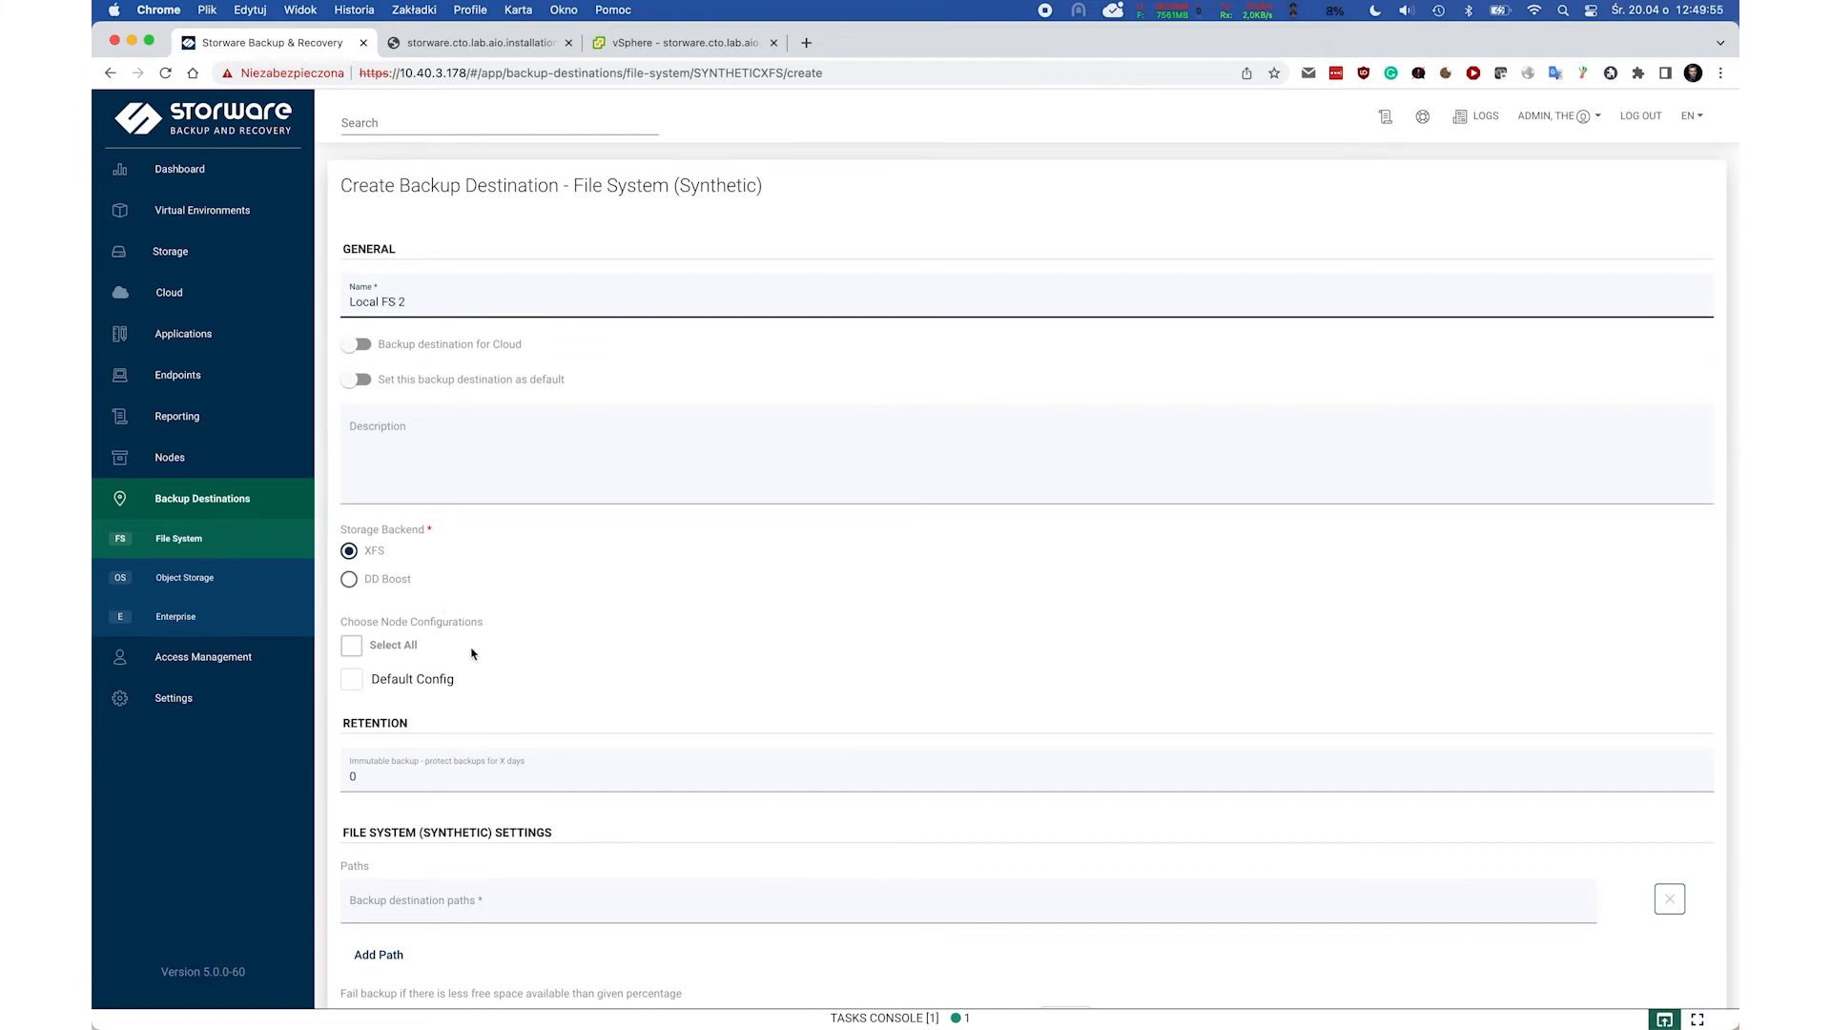
left_click(353, 679)
scroll(648, 537, "down", 5)
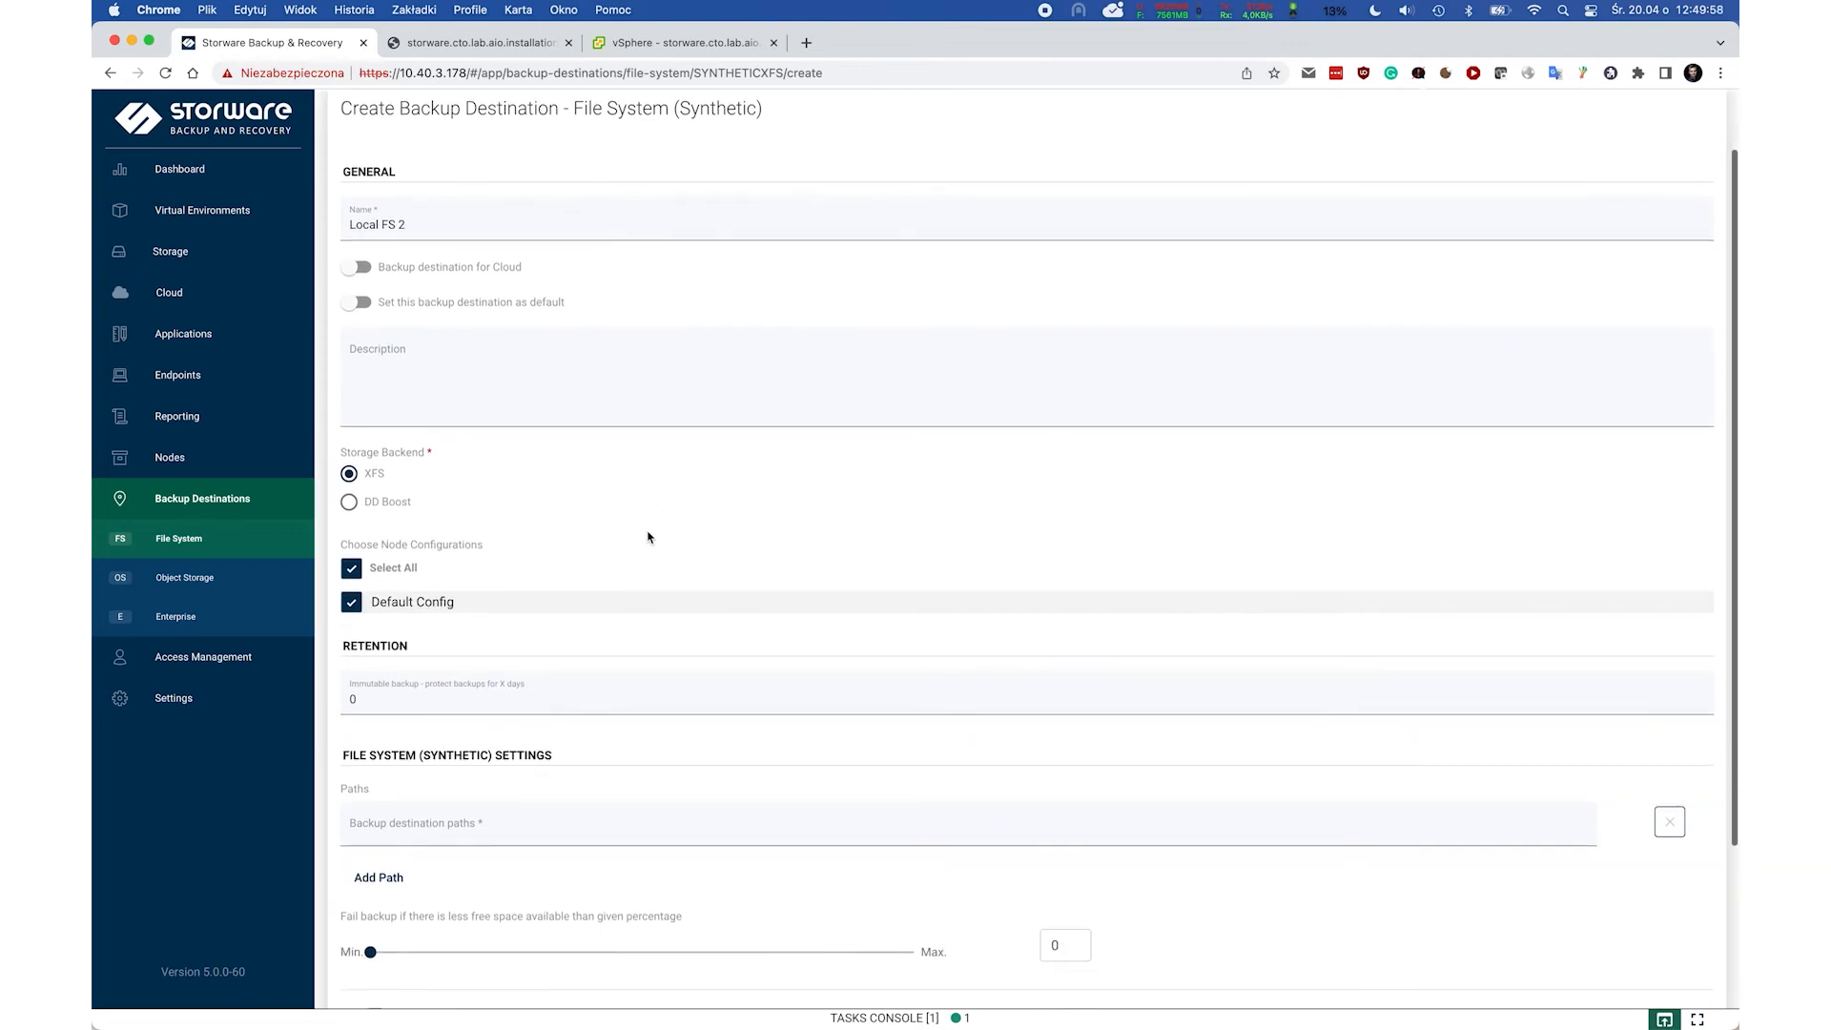
left_click(479, 633)
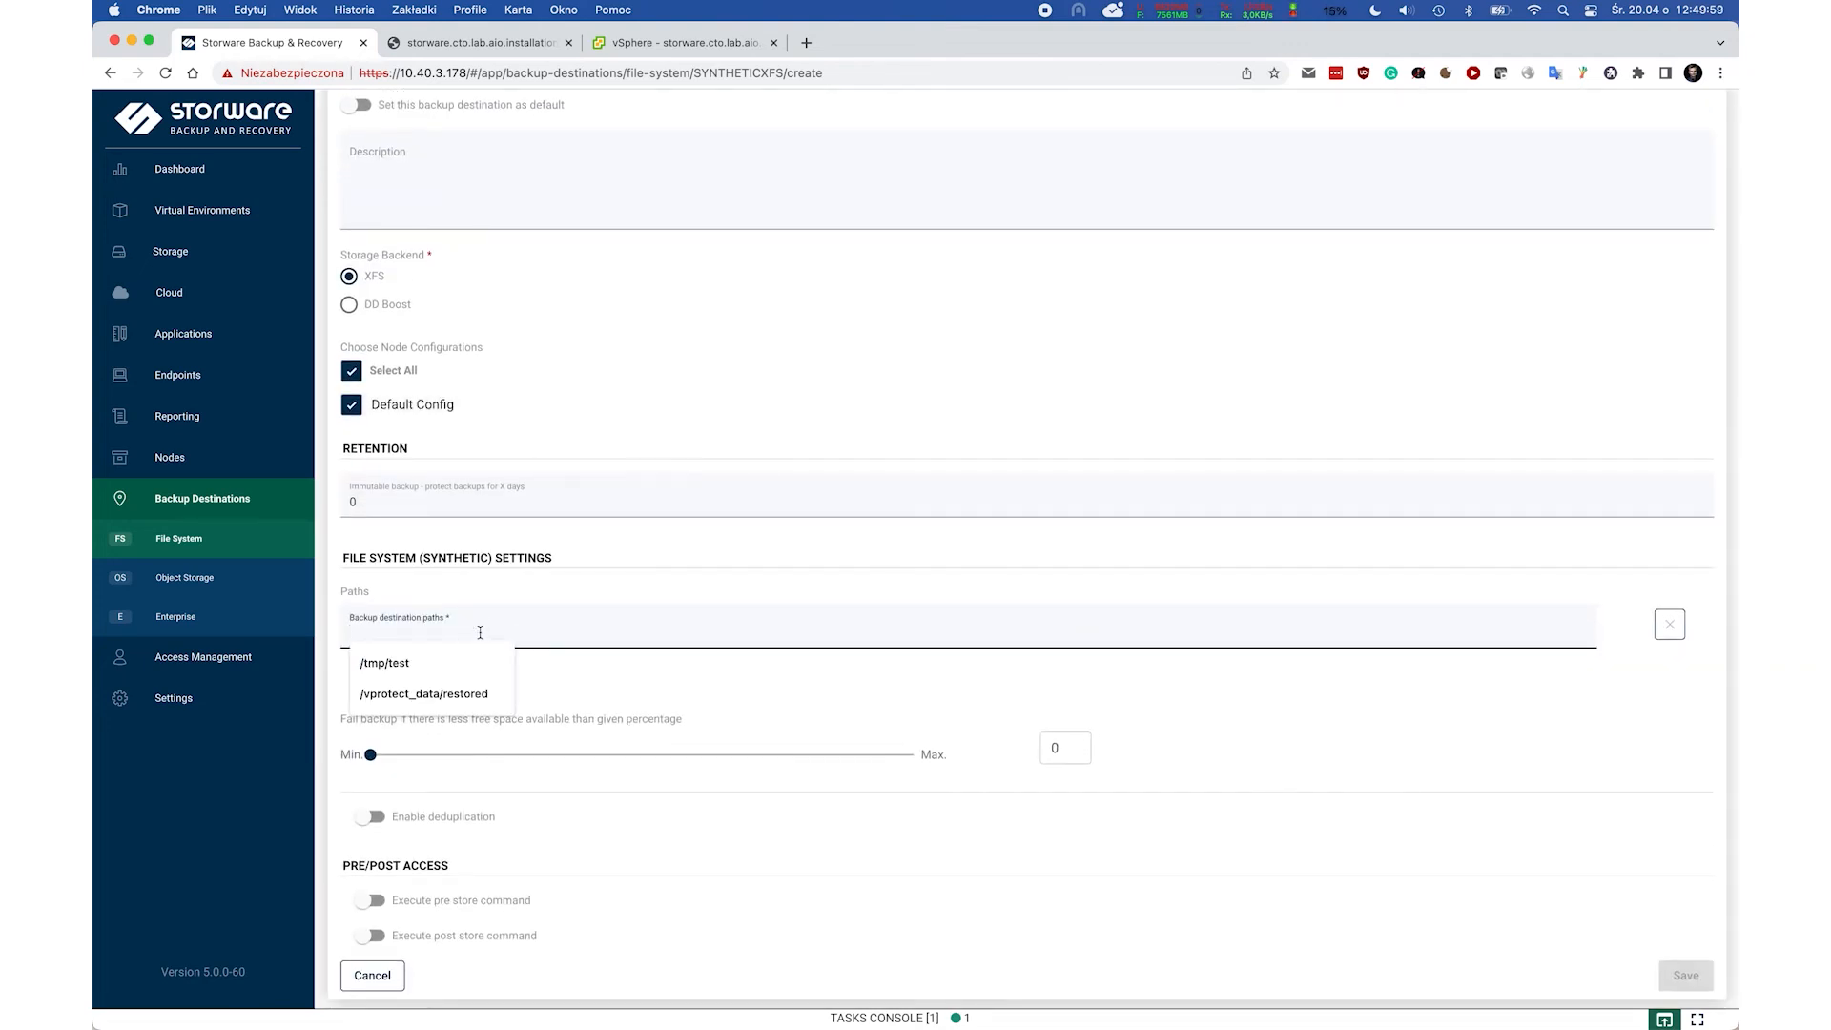
type("/vprotect_data")
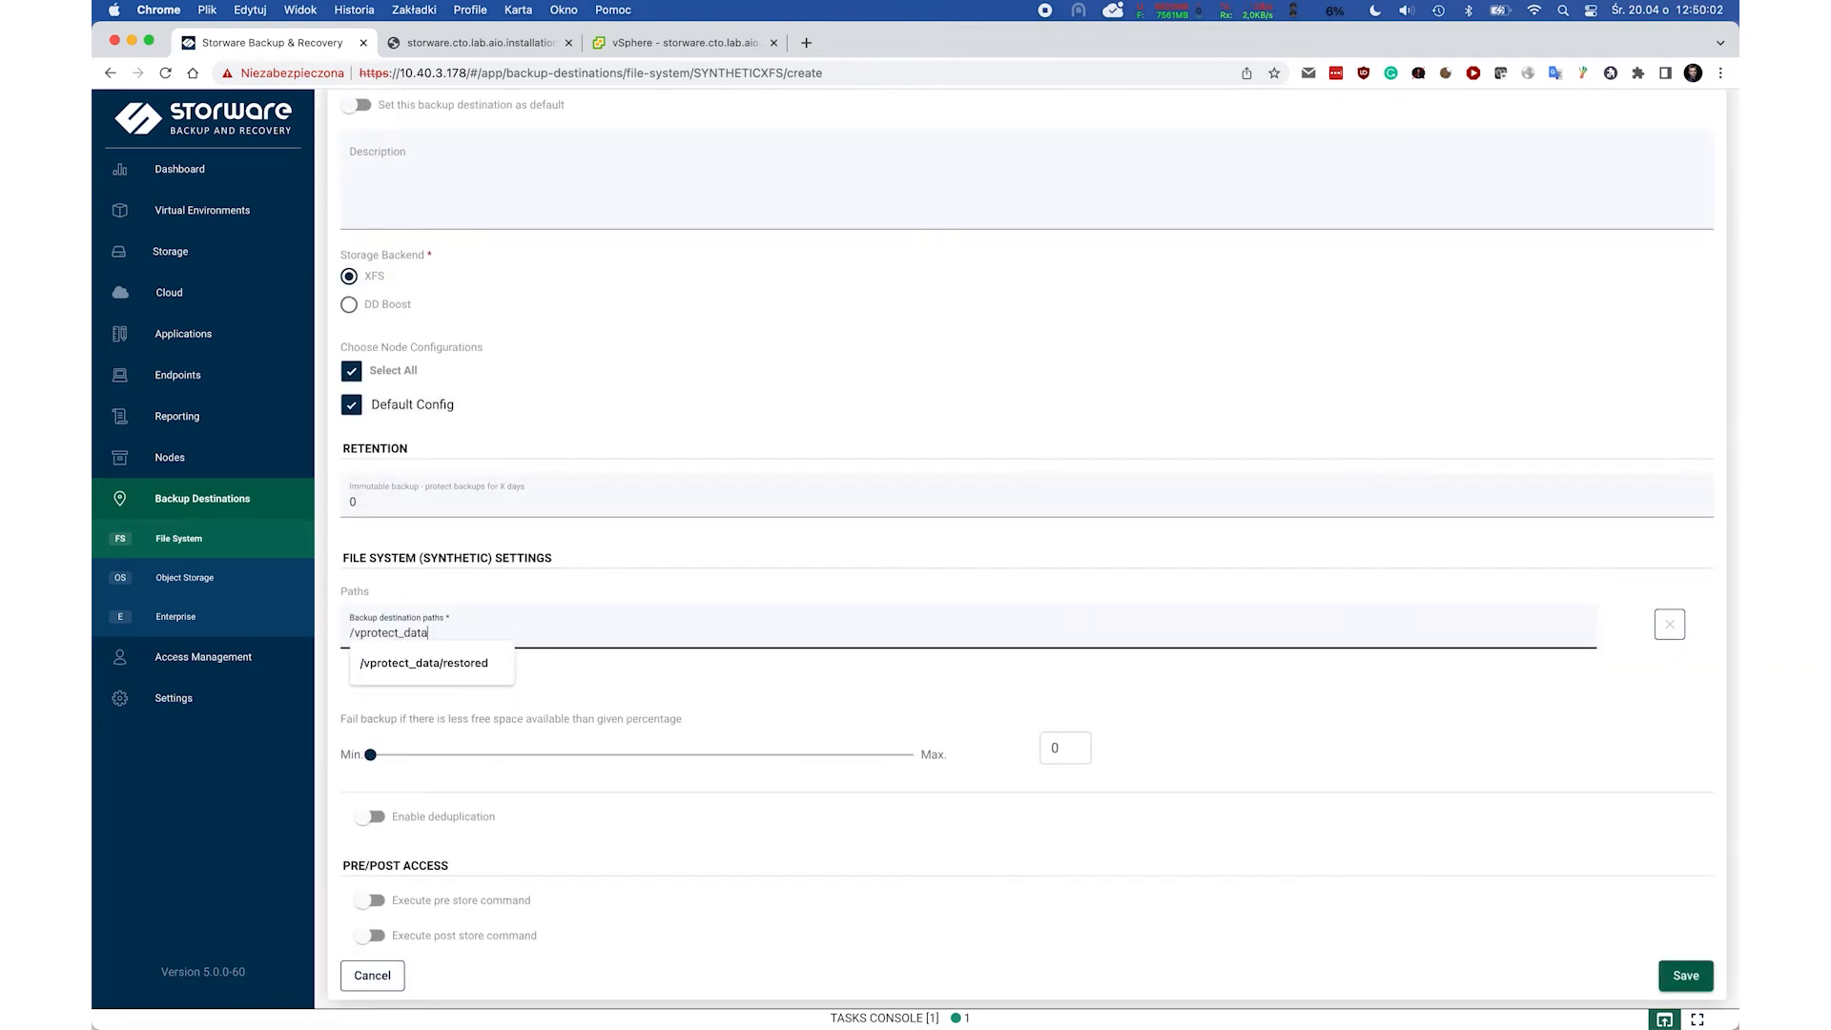
type("/backups2")
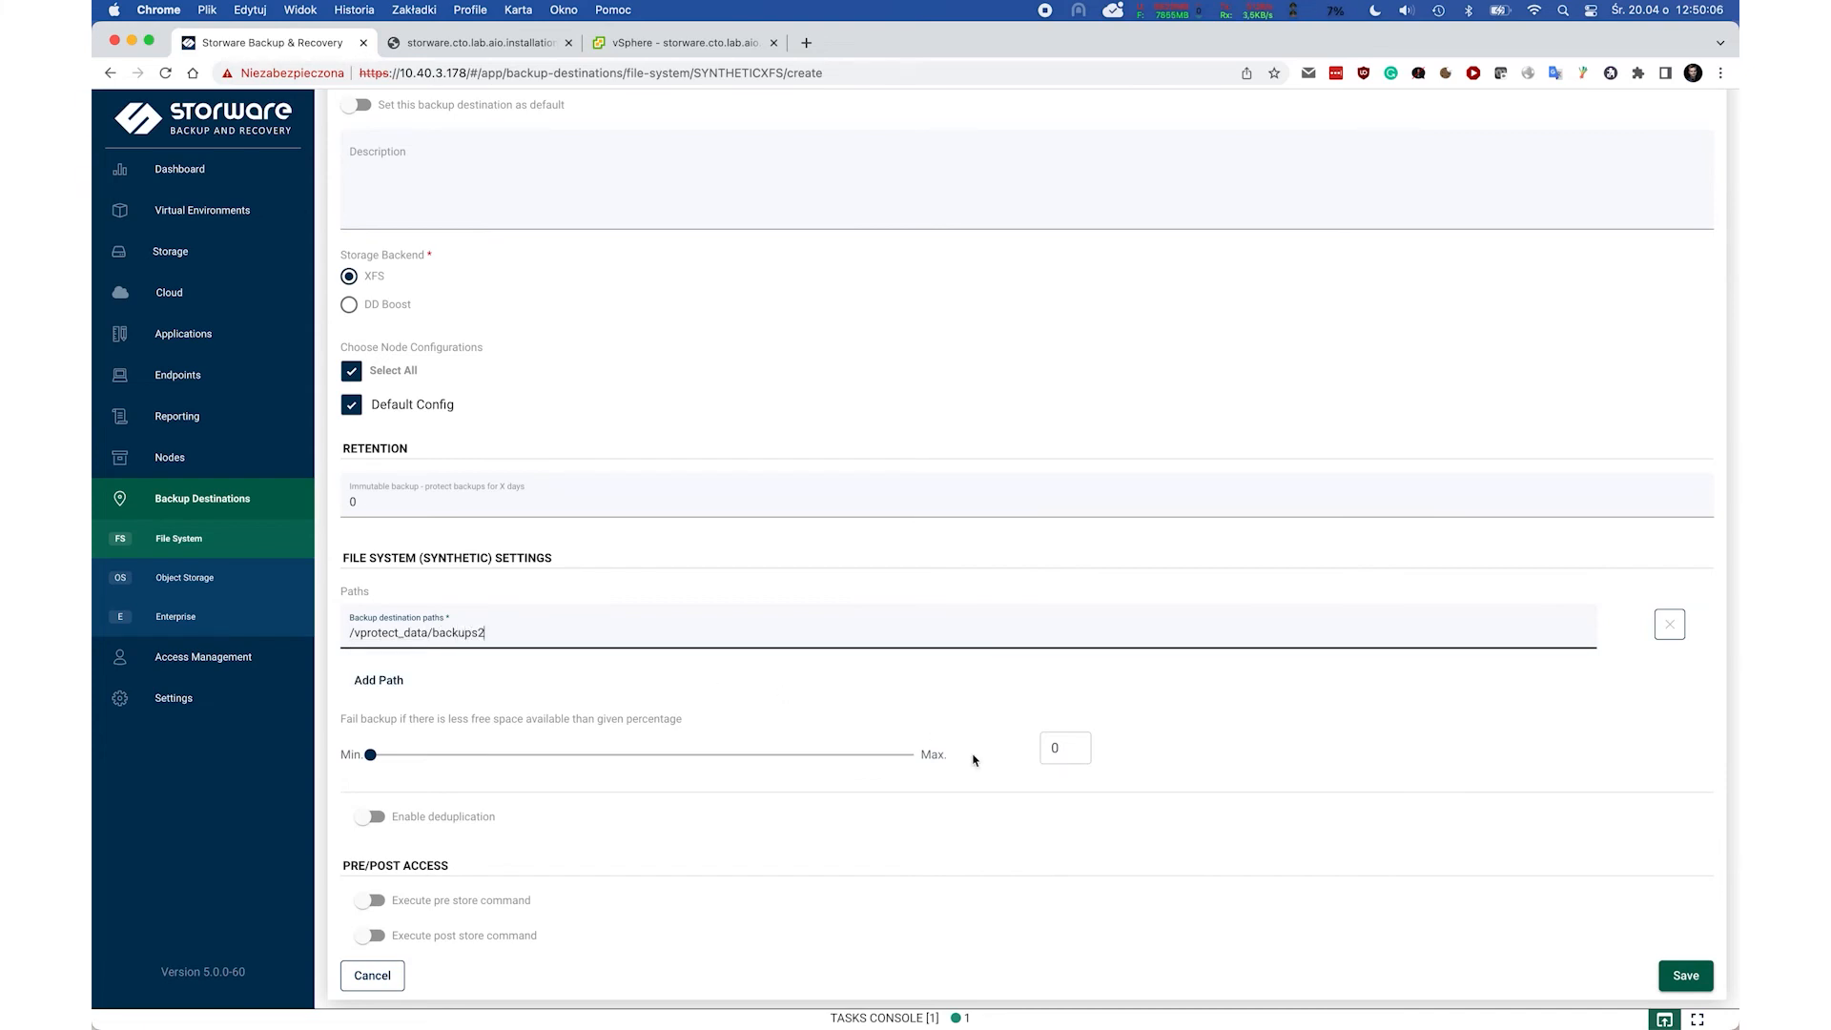
scroll(973, 759, "down", 1)
left_click(1679, 962)
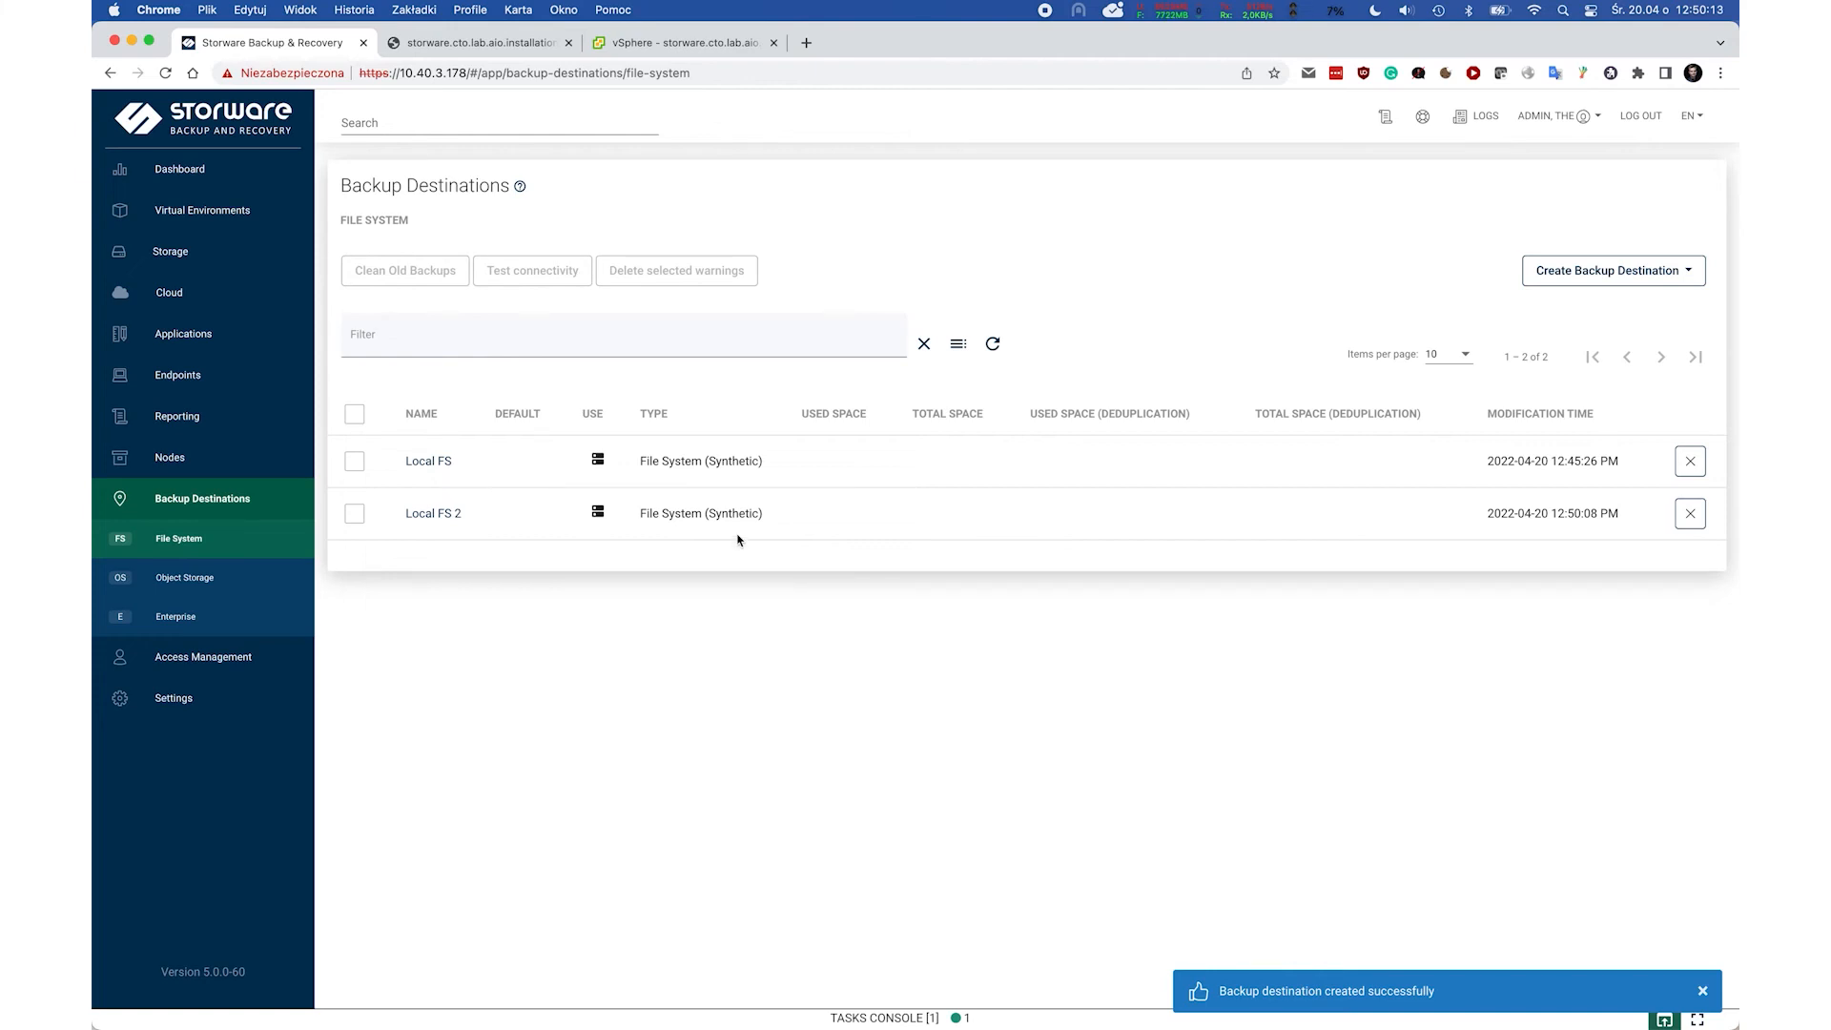
left_click(229, 221)
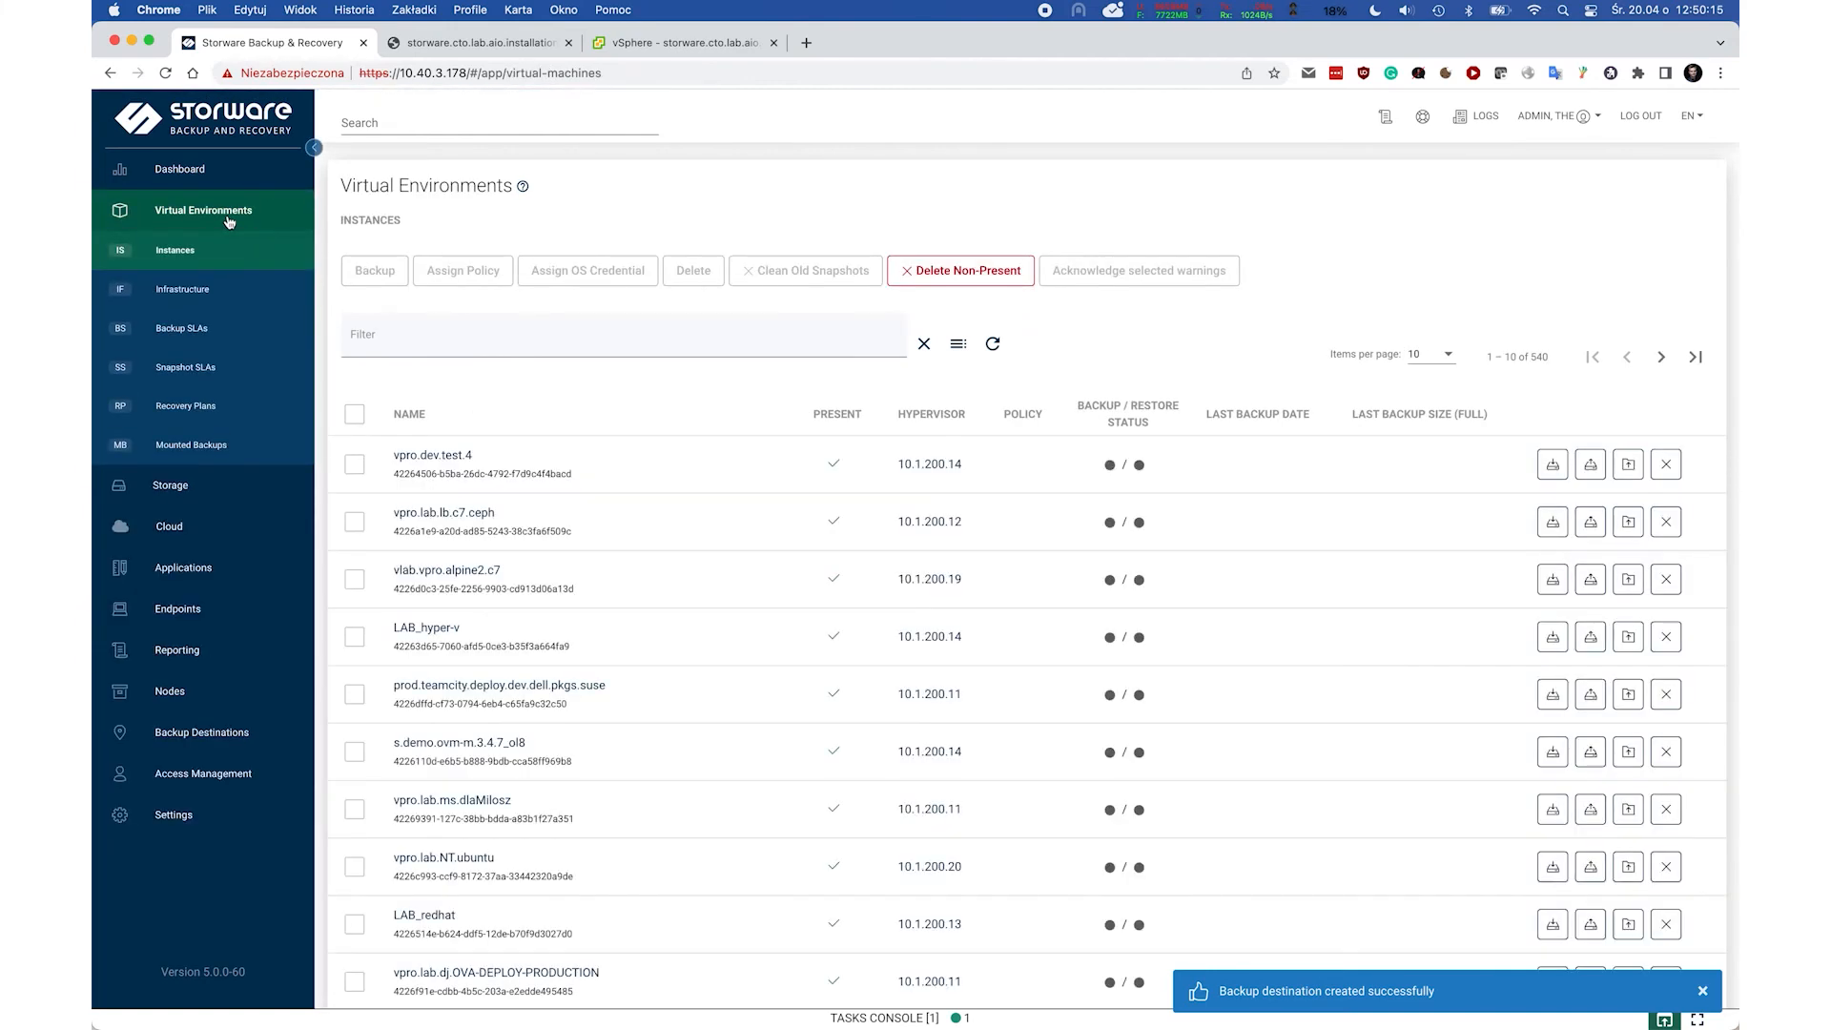
Filter instances to windows-10 and submit a Full backup of RB.windows-10.
left_click(363, 337)
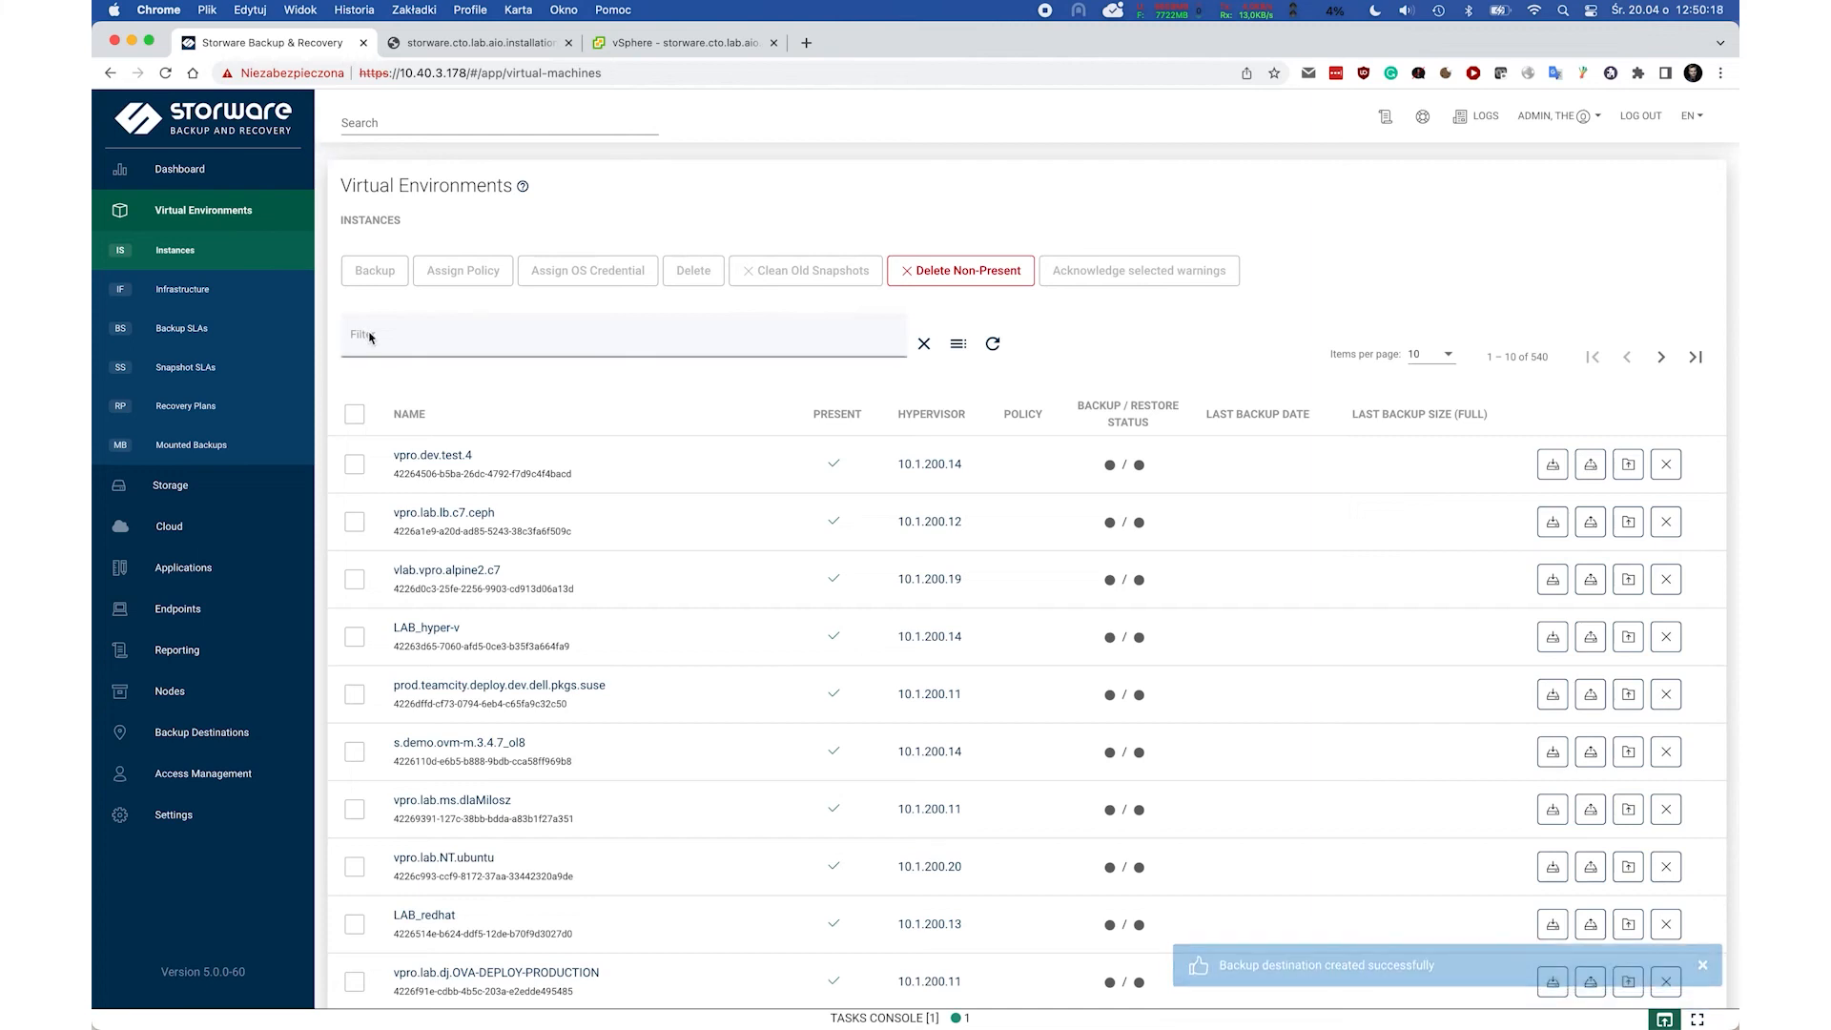
type("windows-10")
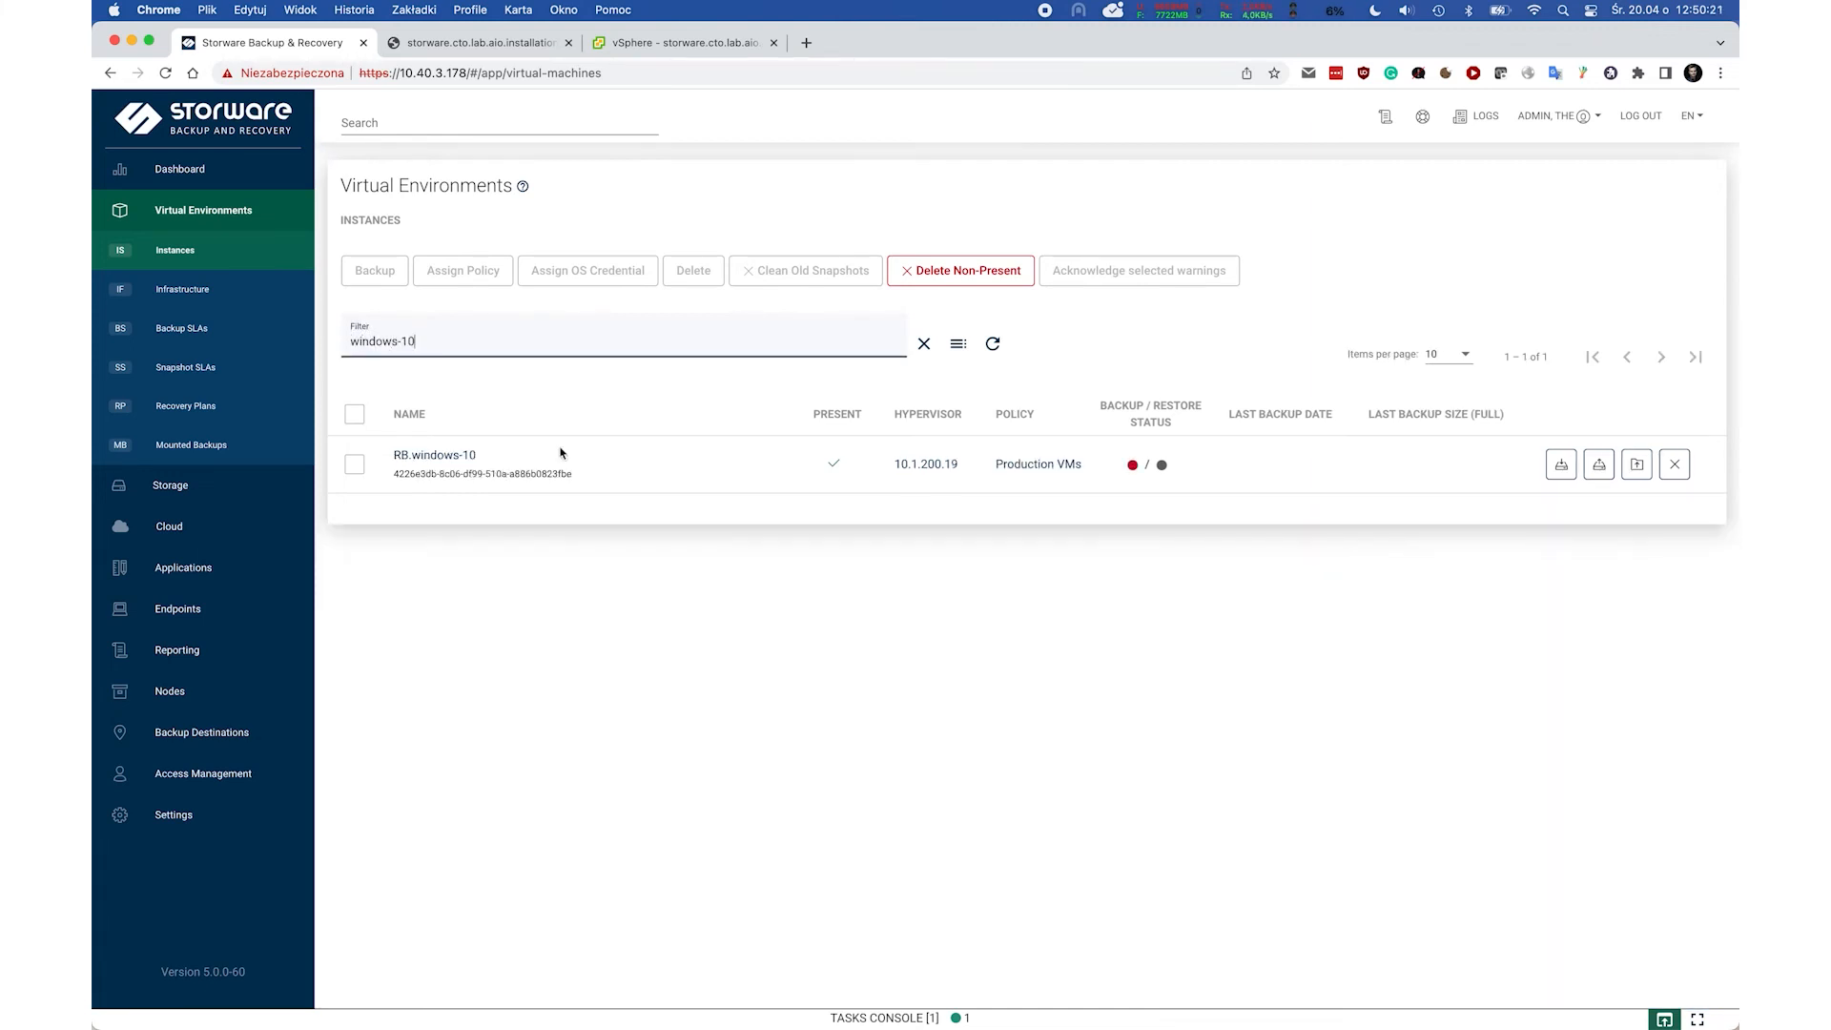
left_click(1561, 465)
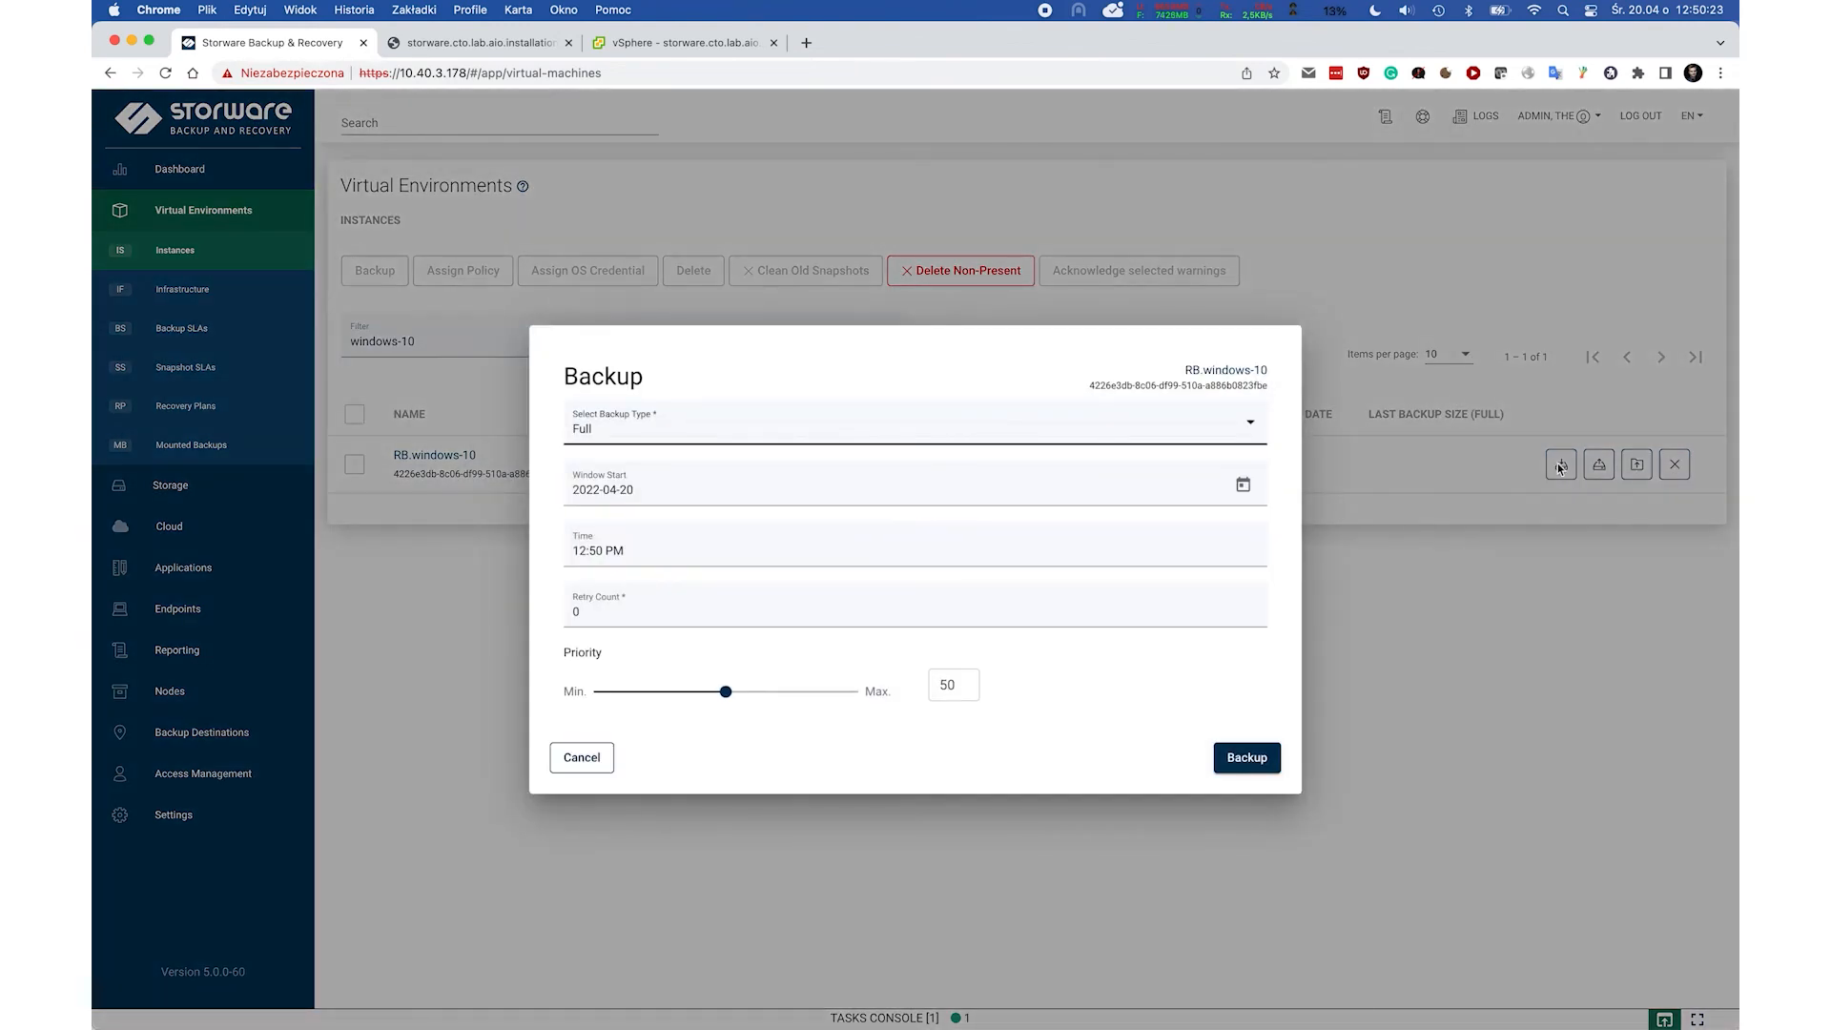
left_click(1246, 759)
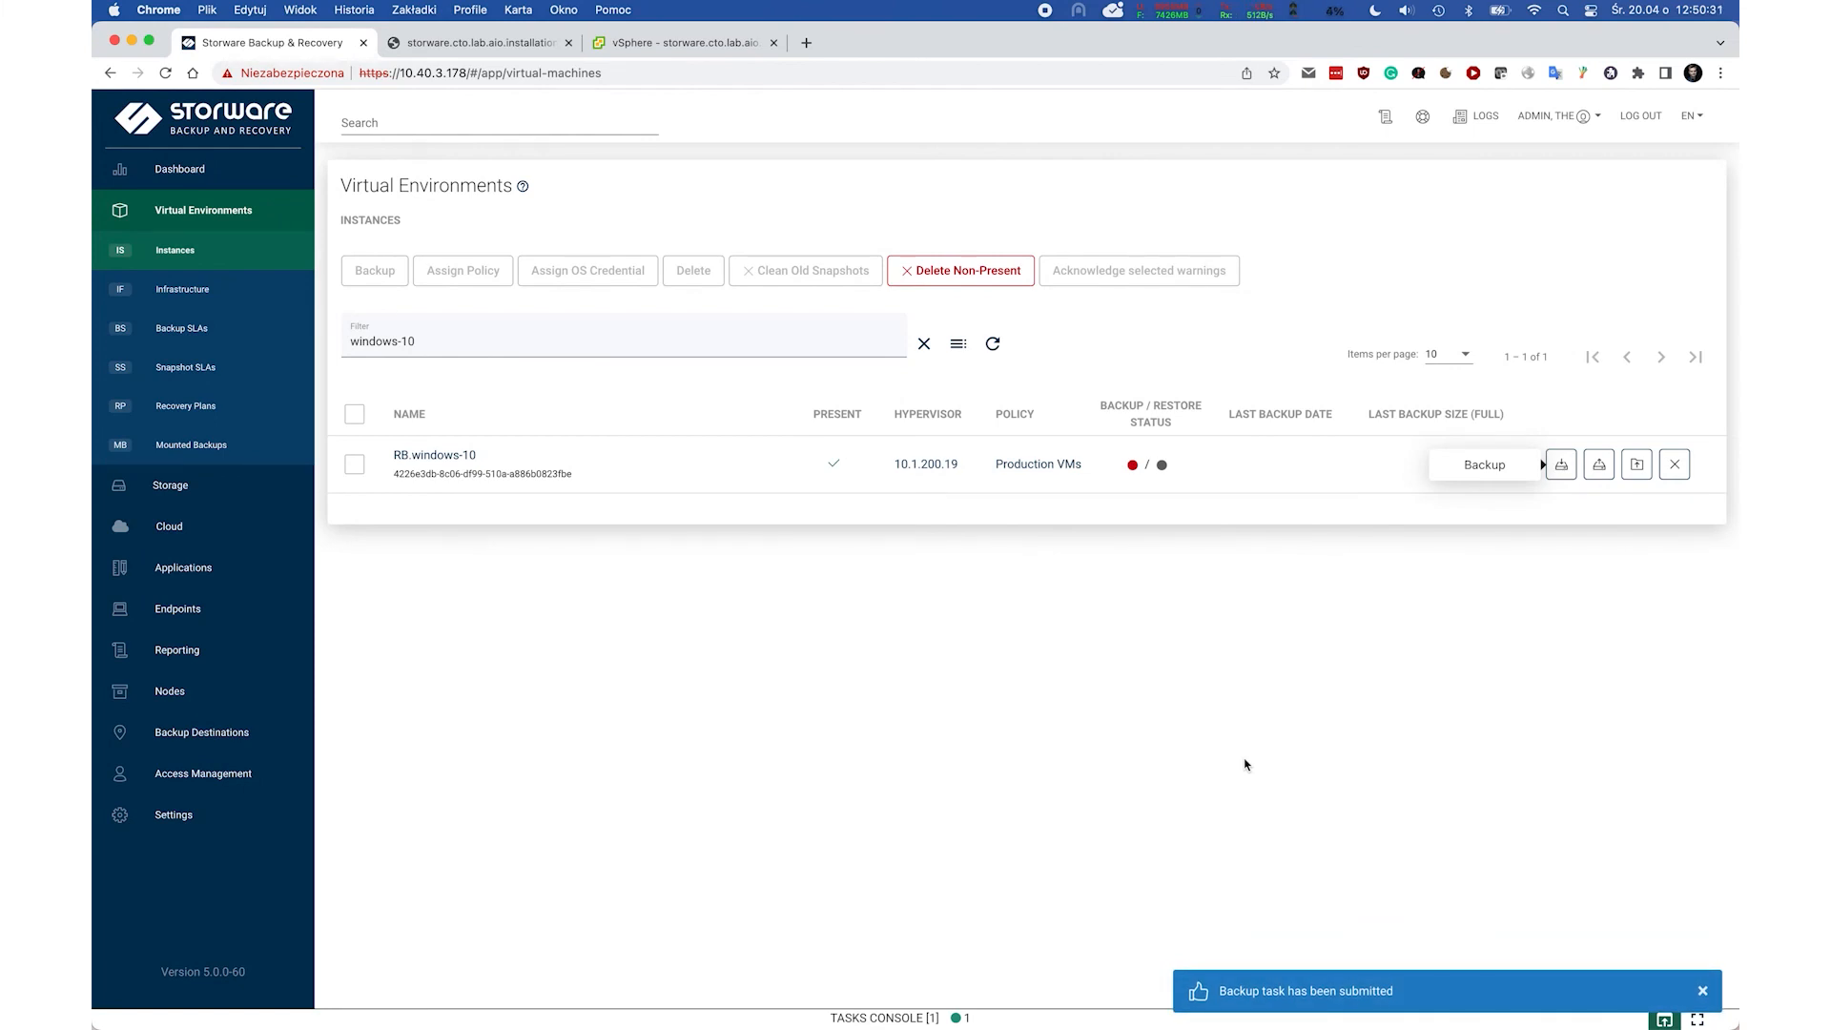
left_click(1047, 1022)
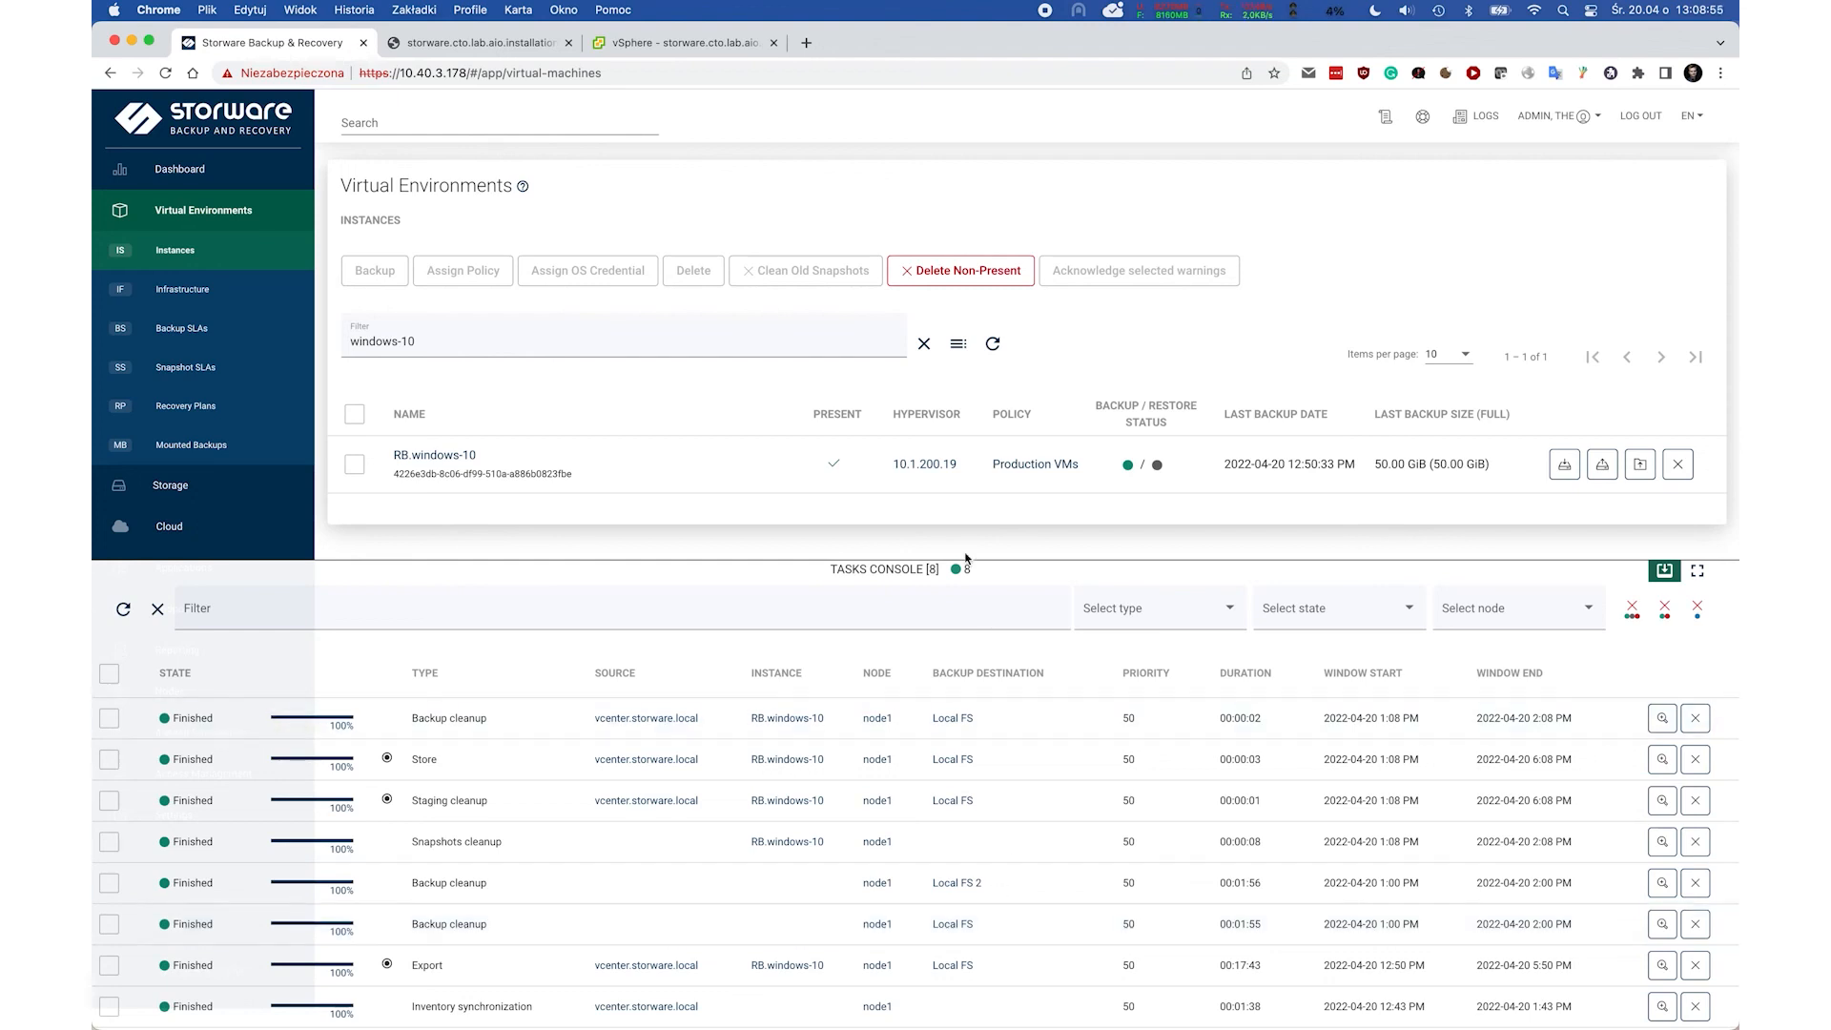
Collapse the tasks console after the backup finishes and open RB.windows-10's detail page.
left_click(922, 569)
left_click(454, 455)
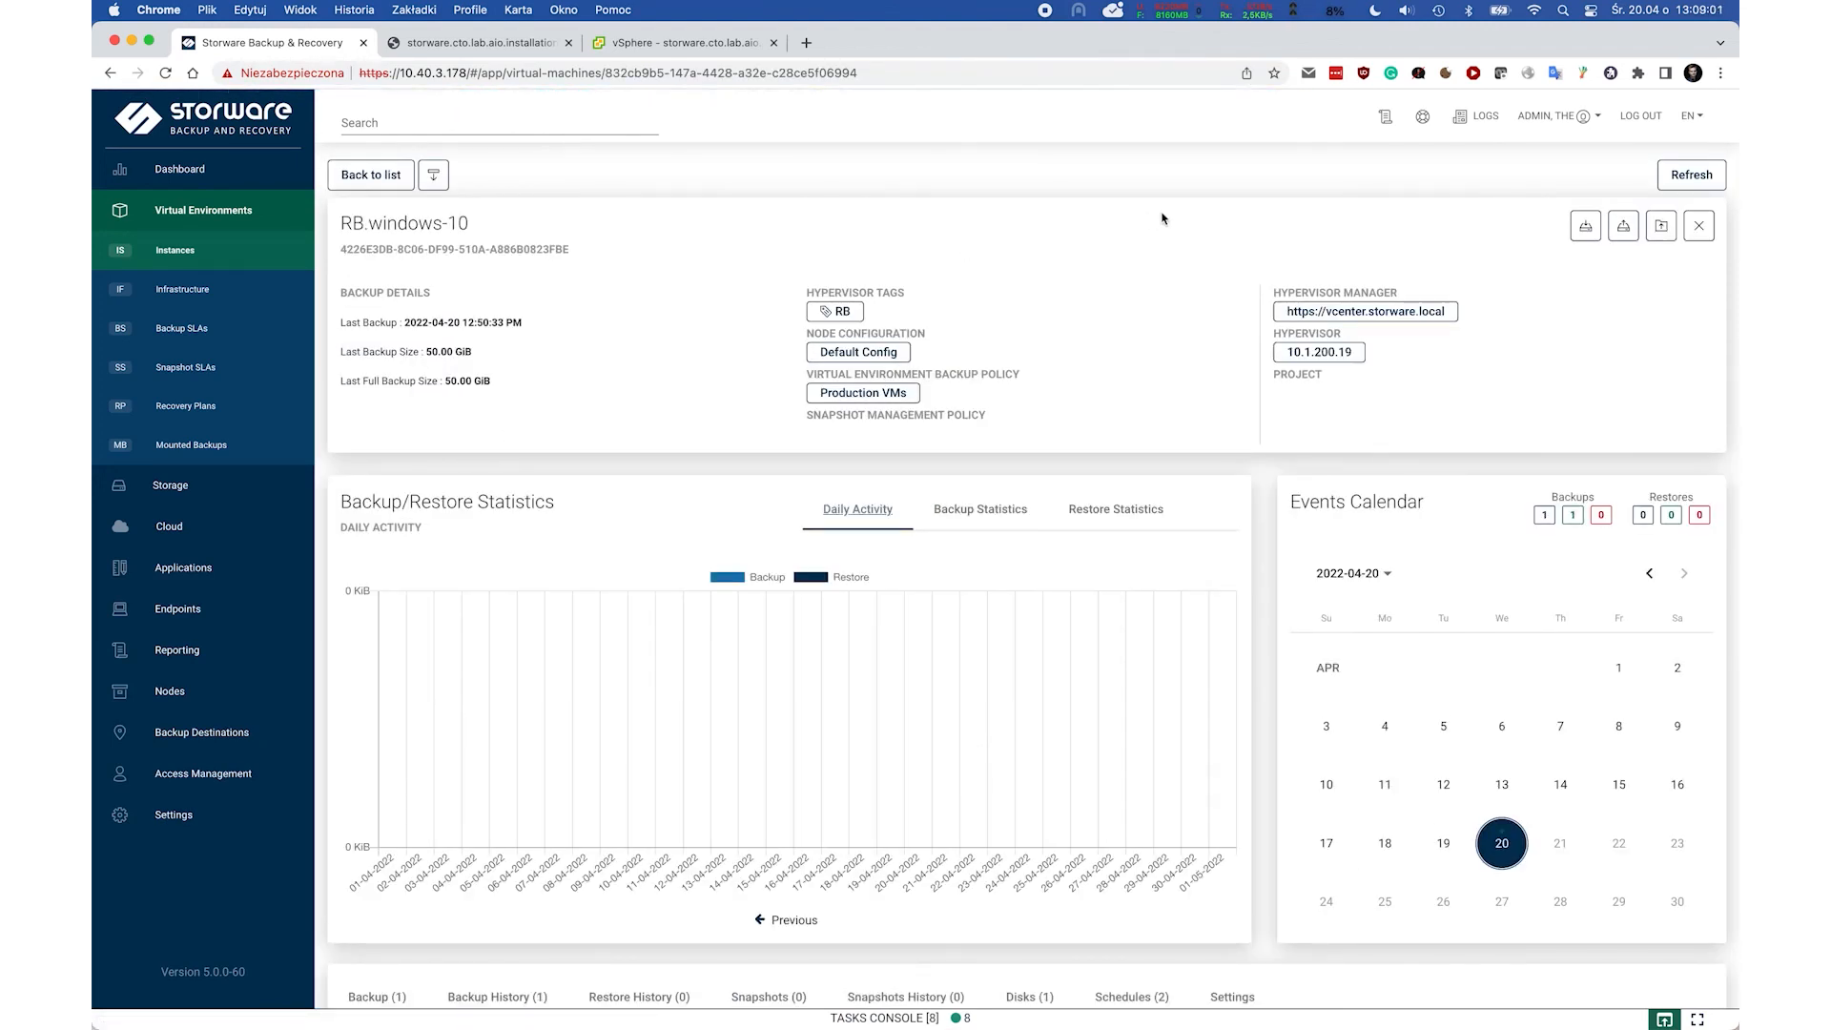
View the Backup Size statistics chart for RB.windows-10, then return to the Dashboard.
scroll(1162, 218, "down", 1)
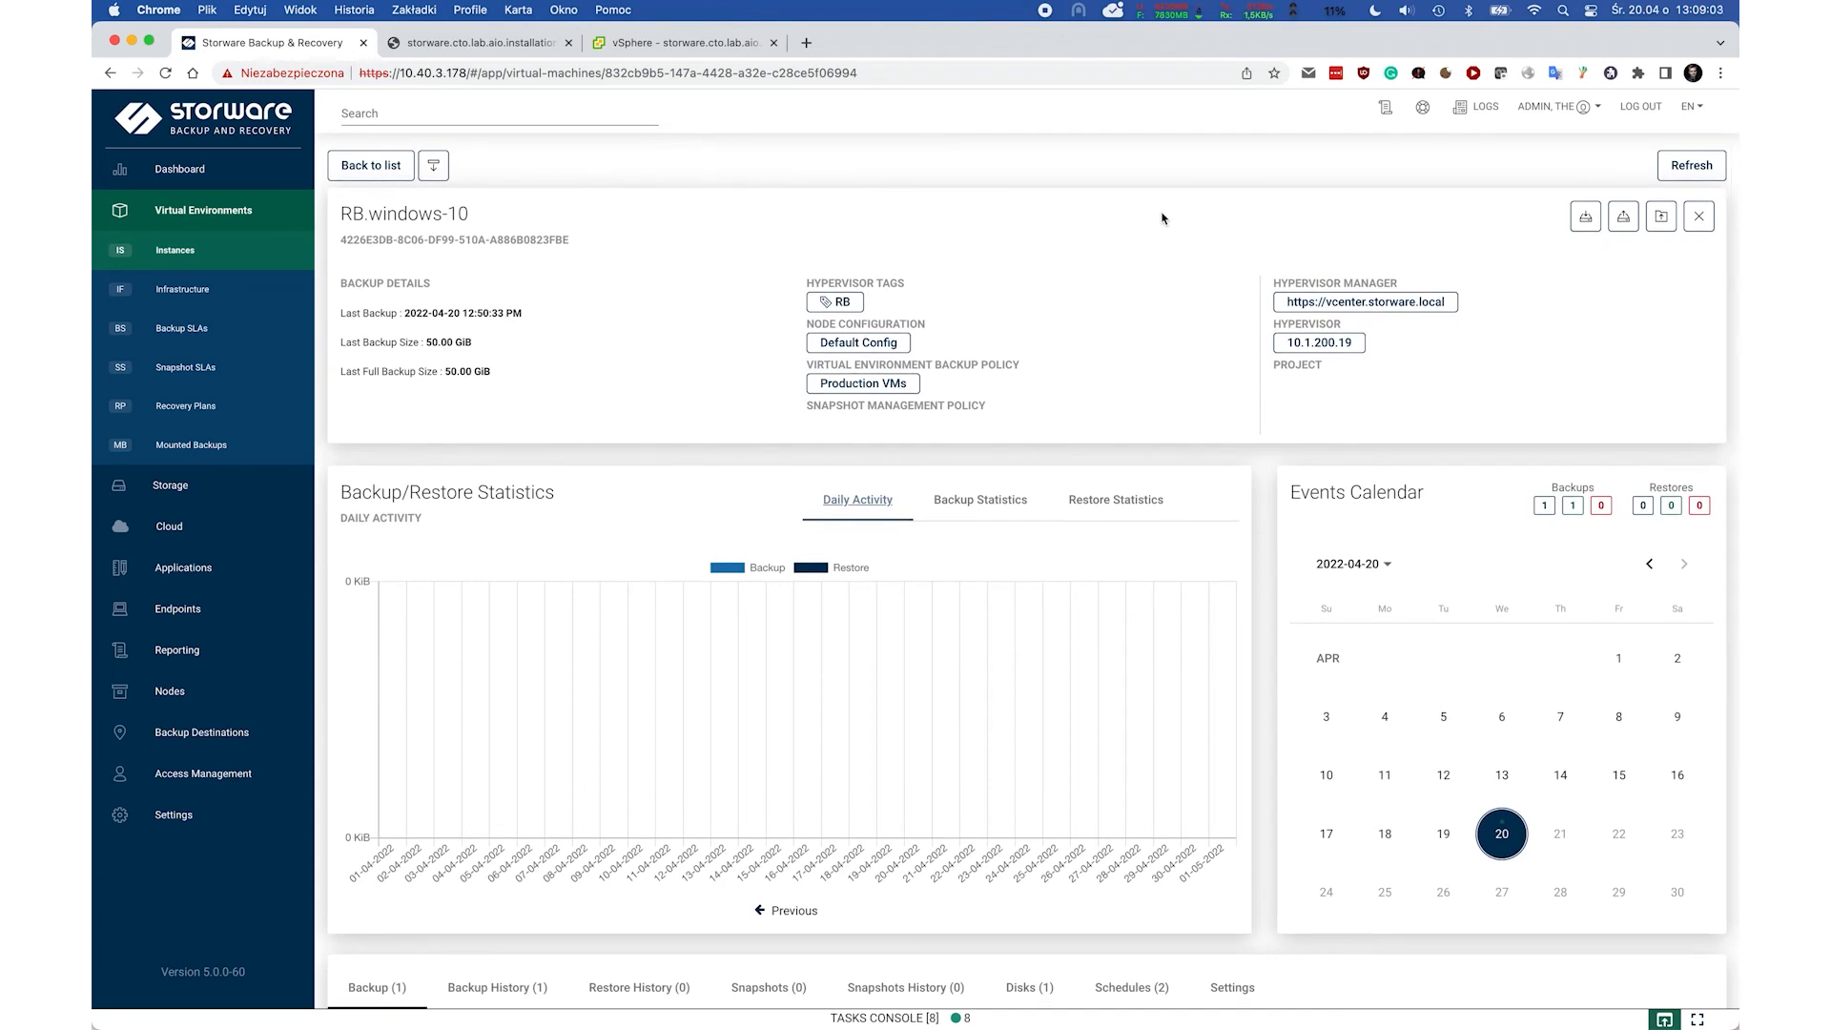
left_click(980, 498)
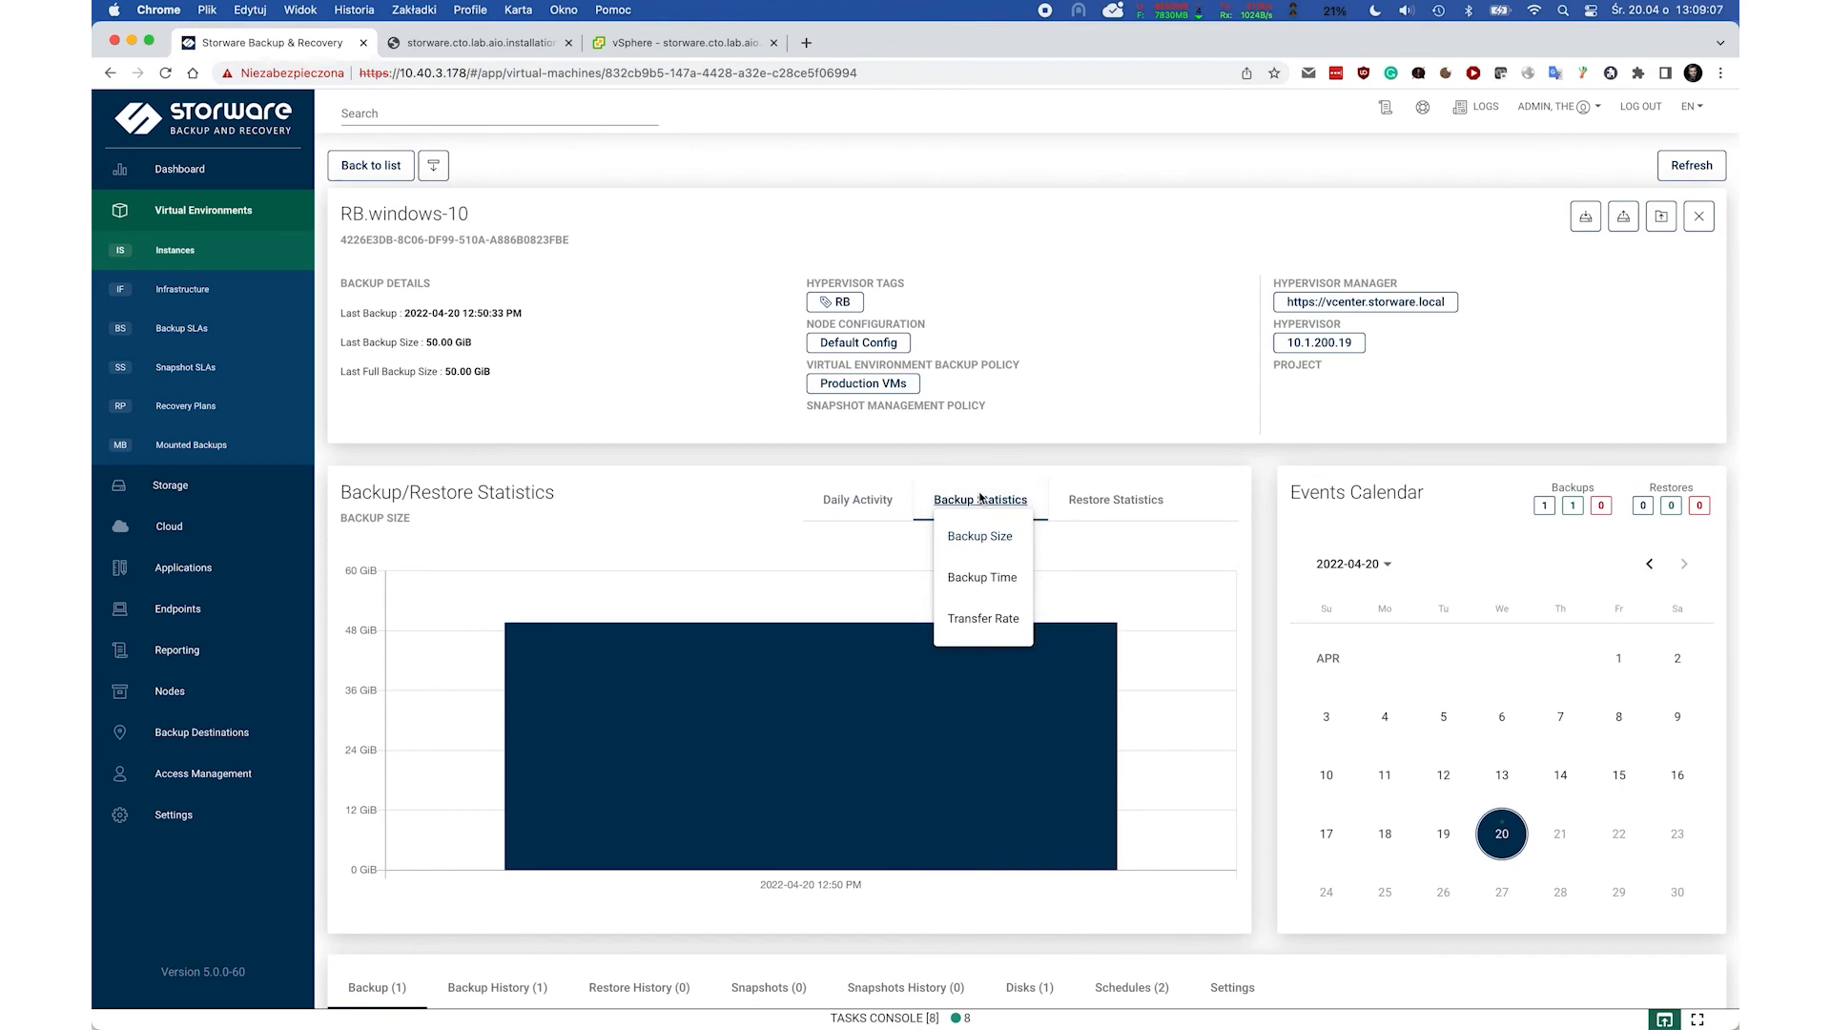
left_click(962, 461)
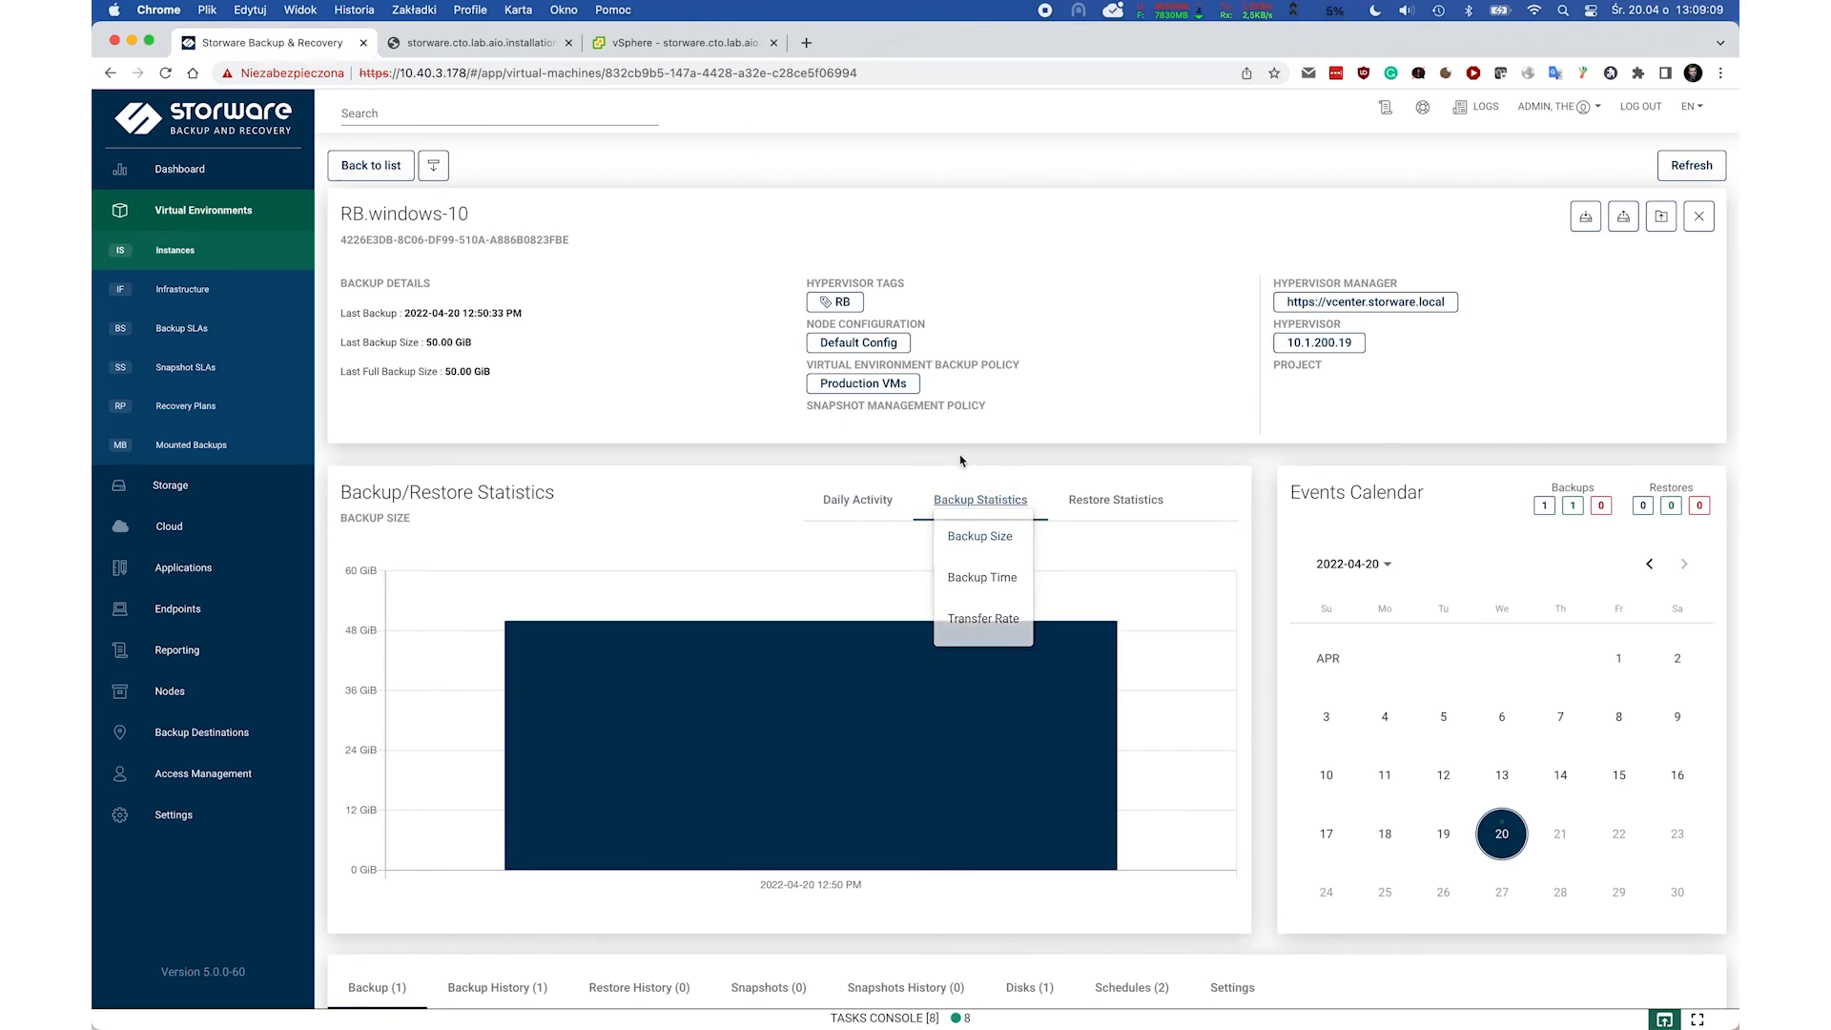
left_click(190, 170)
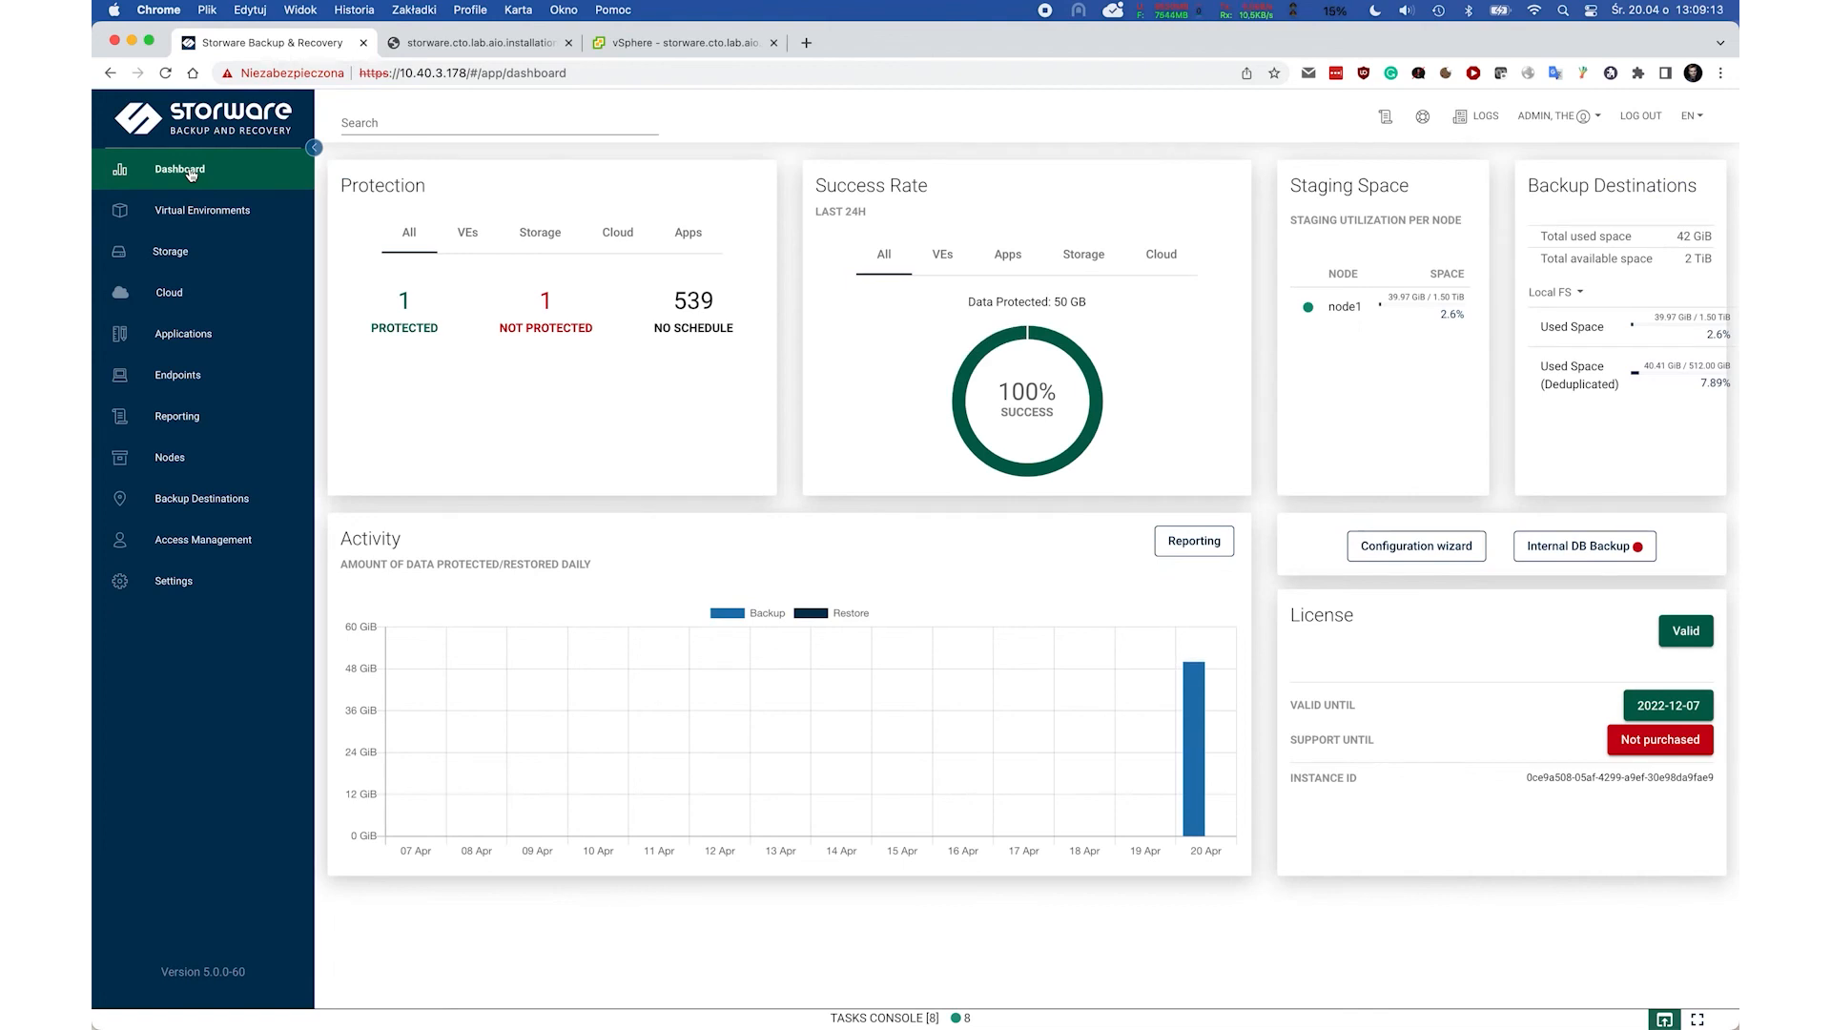